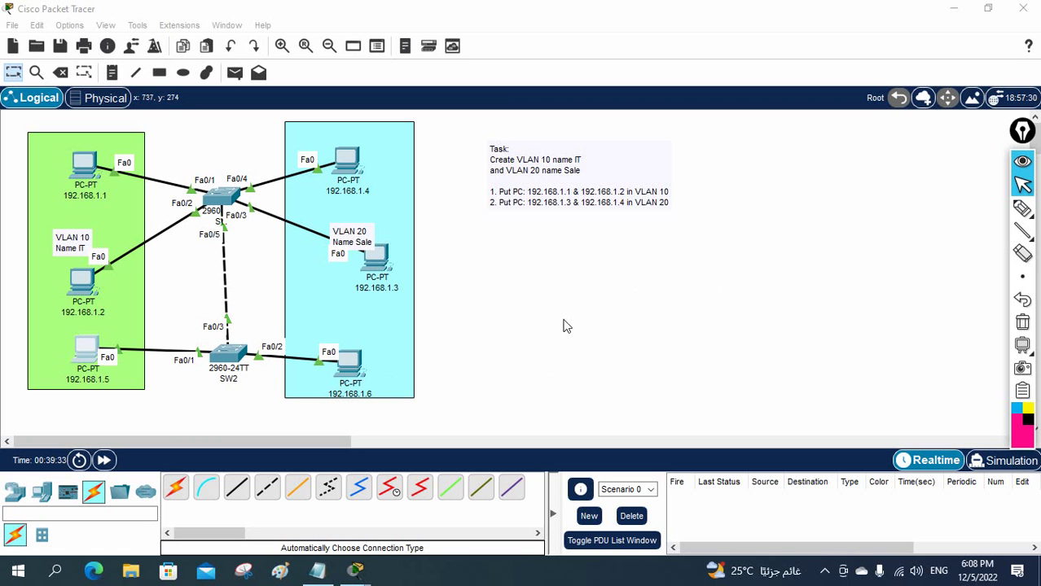
Handwrite VLAN10 → 192.168.10.0/24 and VLAN20 → 192.168.20.0/24 beside the topology, and clear the notes
{"action": "left_click", "coordinate": [1023, 208]}
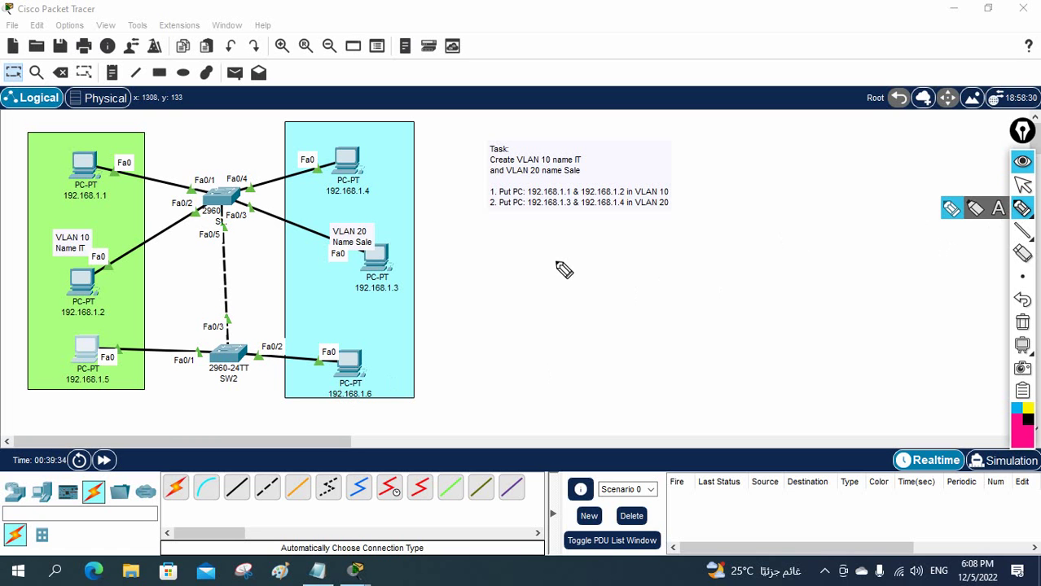
{"action": "mouse_move", "coordinate": [573, 252]}
{"action": "left_mouse_down"}
{"action": "mouse_move", "coordinate": [604, 274]}
{"action": "mouse_move", "coordinate": [638, 243]}
{"action": "mouse_move", "coordinate": [653, 262]}
{"action": "mouse_move", "coordinate": [656, 250]}
{"action": "mouse_move", "coordinate": [788, 222]}
{"action": "mouse_move", "coordinate": [815, 234]}
{"action": "mouse_move", "coordinate": [836, 228]}
{"action": "mouse_move", "coordinate": [840, 206]}
{"action": "mouse_move", "coordinate": [870, 209]}
{"action": "mouse_move", "coordinate": [943, 179]}
{"action": "mouse_move", "coordinate": [959, 155]}
{"action": "mouse_move", "coordinate": [981, 200]}
{"action": "left_mouse_up"}
{"action": "left_click_drag", "start_coordinate": [985, 186], "coordinate": [994, 197]}
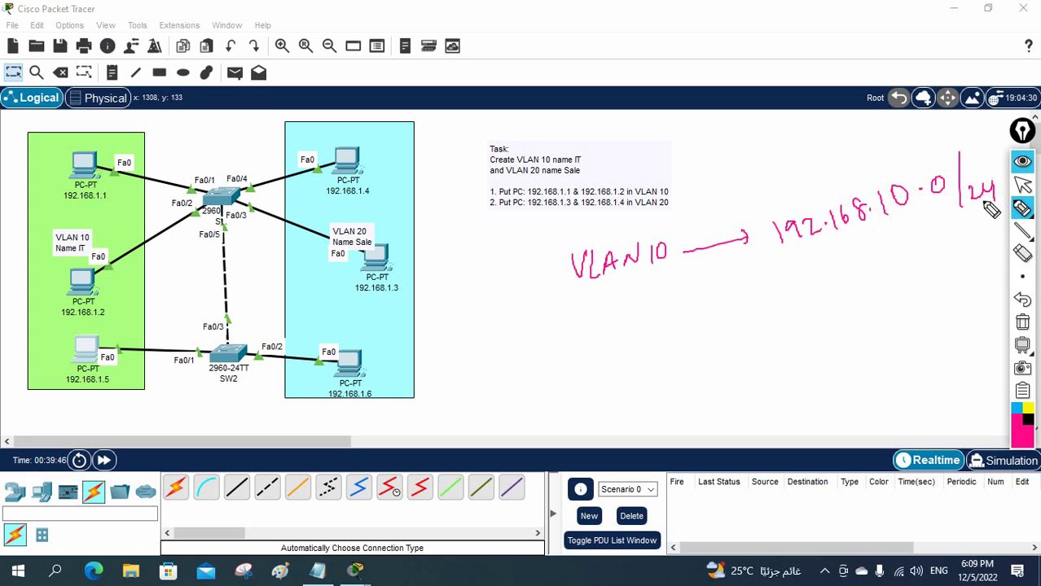
{"action": "mouse_move", "coordinate": [573, 299]}
{"action": "left_mouse_down"}
{"action": "mouse_move", "coordinate": [612, 305]}
{"action": "mouse_move", "coordinate": [615, 294]}
{"action": "mouse_move", "coordinate": [606, 319]}
{"action": "left_mouse_up"}
{"action": "mouse_move", "coordinate": [610, 319]}
{"action": "left_mouse_down"}
{"action": "mouse_move", "coordinate": [615, 293]}
{"action": "mouse_move", "coordinate": [614, 308]}
{"action": "mouse_move", "coordinate": [661, 292]}
{"action": "mouse_move", "coordinate": [664, 306]}
{"action": "mouse_move", "coordinate": [683, 302]}
{"action": "mouse_move", "coordinate": [770, 260]}
{"action": "mouse_move", "coordinate": [803, 284]}
{"action": "mouse_move", "coordinate": [800, 267]}
{"action": "mouse_move", "coordinate": [868, 263]}
{"action": "mouse_move", "coordinate": [899, 240]}
{"action": "mouse_move", "coordinate": [902, 251]}
{"action": "mouse_move", "coordinate": [918, 238]}
{"action": "mouse_move", "coordinate": [946, 243]}
{"action": "mouse_move", "coordinate": [965, 232]}
{"action": "mouse_move", "coordinate": [960, 218]}
{"action": "mouse_move", "coordinate": [974, 241]}
{"action": "mouse_move", "coordinate": [1003, 245]}
{"action": "left_mouse_up"}
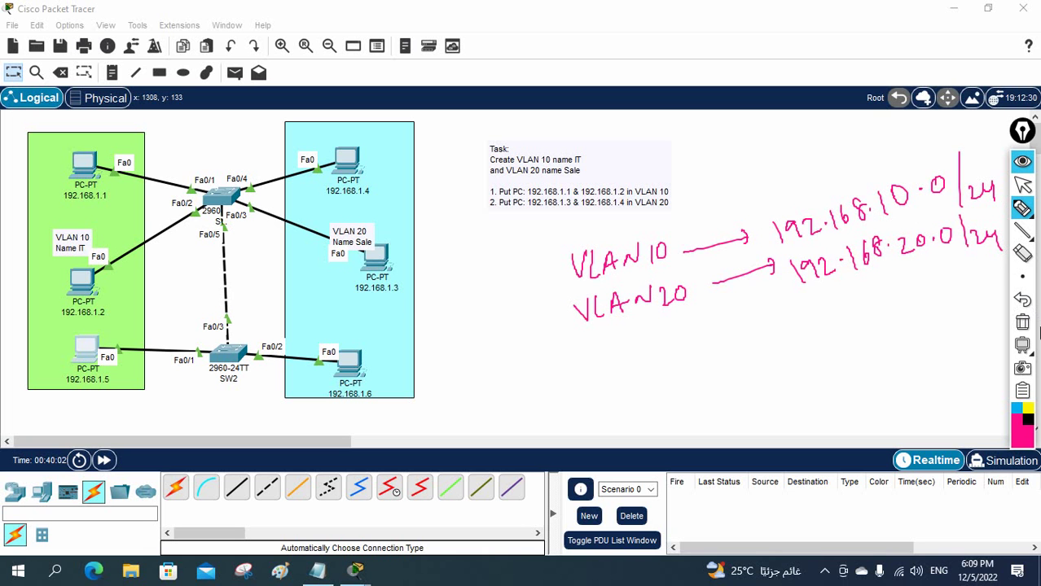
{"action": "left_click", "coordinate": [1022, 323]}
{"action": "left_click", "coordinate": [1022, 186]}
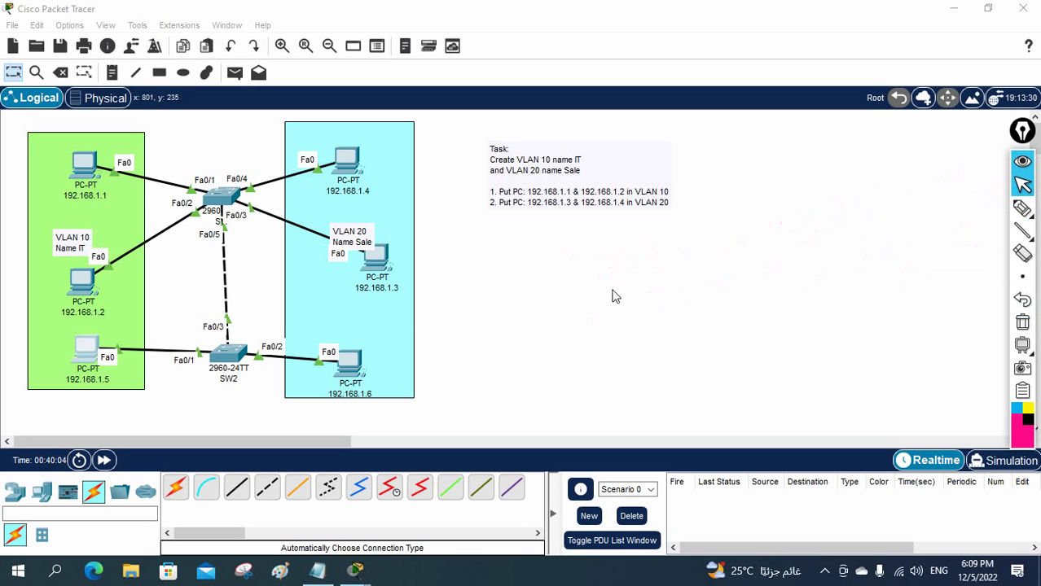
Relabel the uppermost PC in the green VLAN 10 area 192.168.10.1 and set its IPv4 address to 192.168.10.1
{"action": "left_click", "coordinate": [91, 197]}
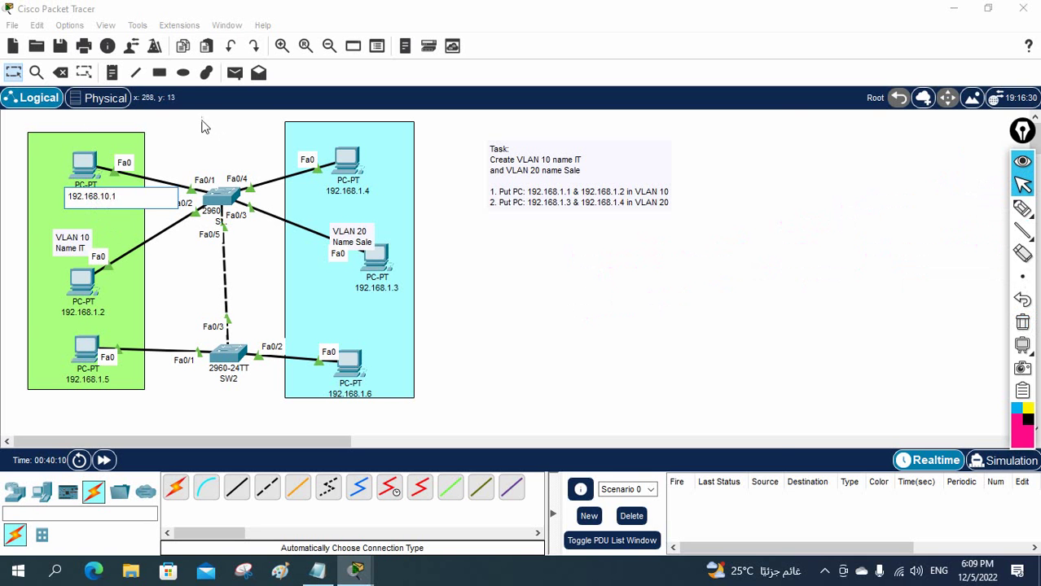
{"action": "left_click", "coordinate": [84, 165]}
{"action": "left_click", "coordinate": [314, 119]}
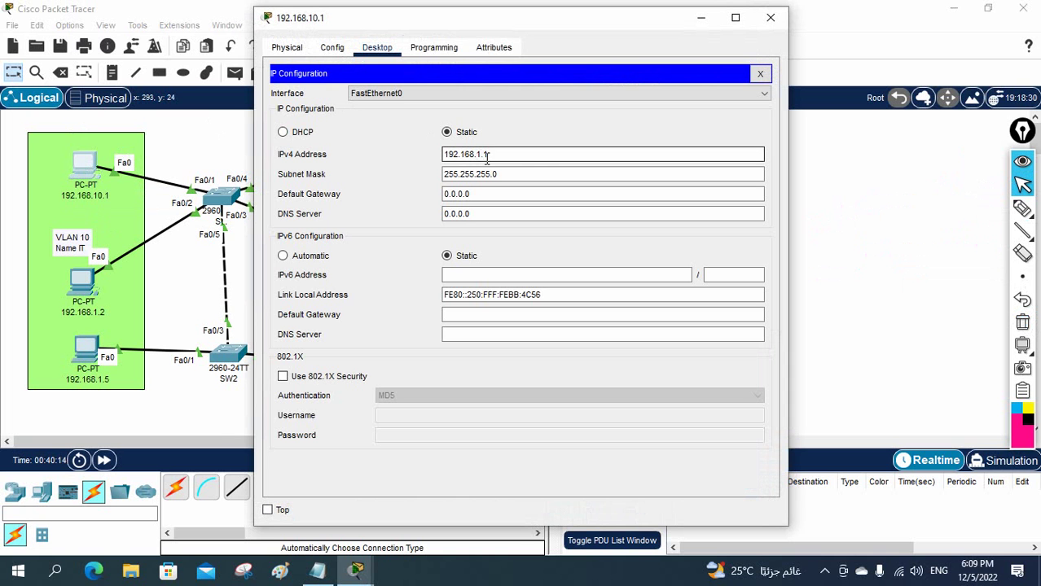
{"action": "type", "text": "0"}
{"action": "left_click_drag", "start_coordinate": [509, 155], "coordinate": [418, 161]}
{"action": "key", "text": "ctrl+c"}
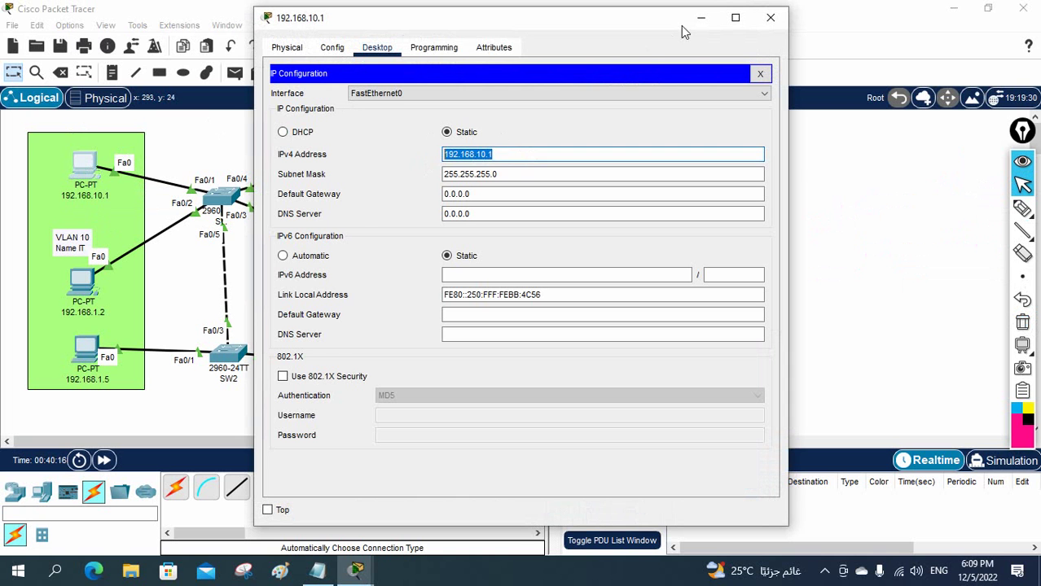
{"action": "left_click", "coordinate": [770, 17]}
Relabel the middle PC in the VLAN 10 area as 192.168.10.2
{"action": "double_click", "coordinate": [88, 314]}
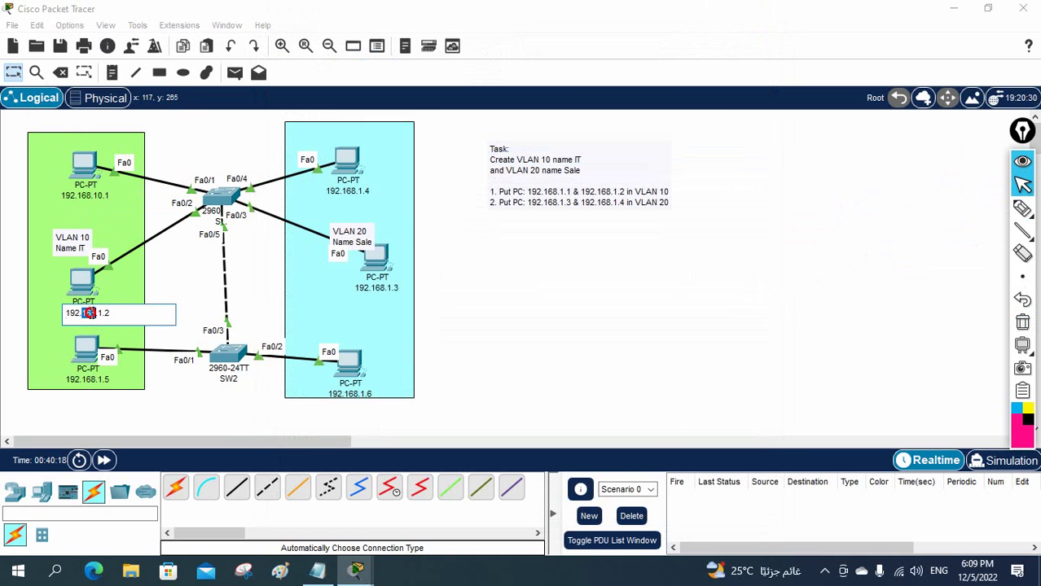
{"action": "key", "text": "ctrl+v"}
{"action": "key", "text": "ctrl+a"}
{"action": "key", "text": "ctrl+v"}
Set the static IPv4 address of the middle VLAN 10 PC to 192.168.10.2 and close its configuration
{"action": "left_click", "coordinate": [81, 285]}
{"action": "left_click", "coordinate": [81, 281]}
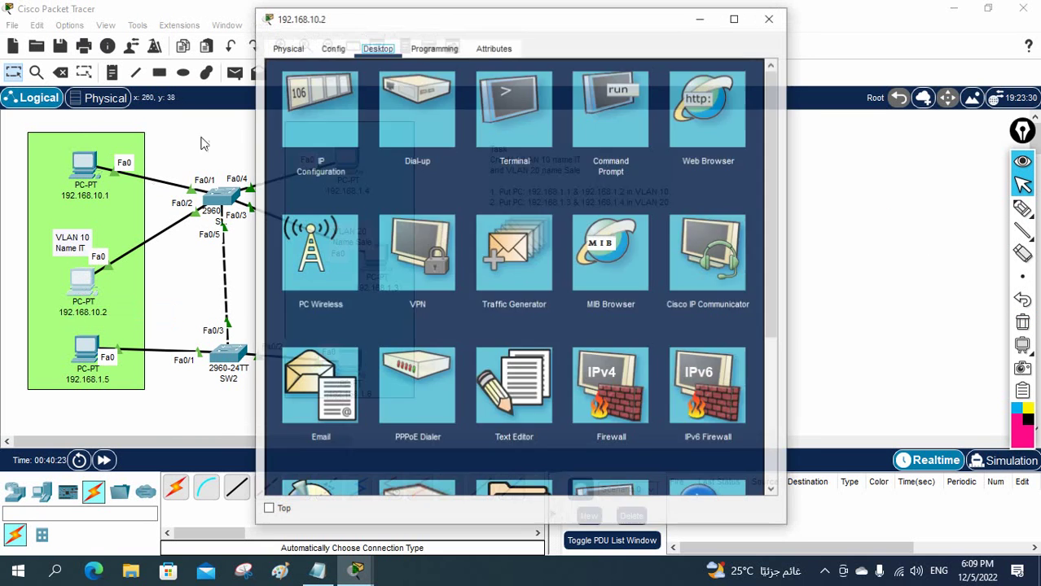
{"action": "left_click", "coordinate": [292, 89]}
{"action": "left_click_drag", "start_coordinate": [505, 153], "coordinate": [441, 154]}
{"action": "type", "text": "192.168.10.2"}
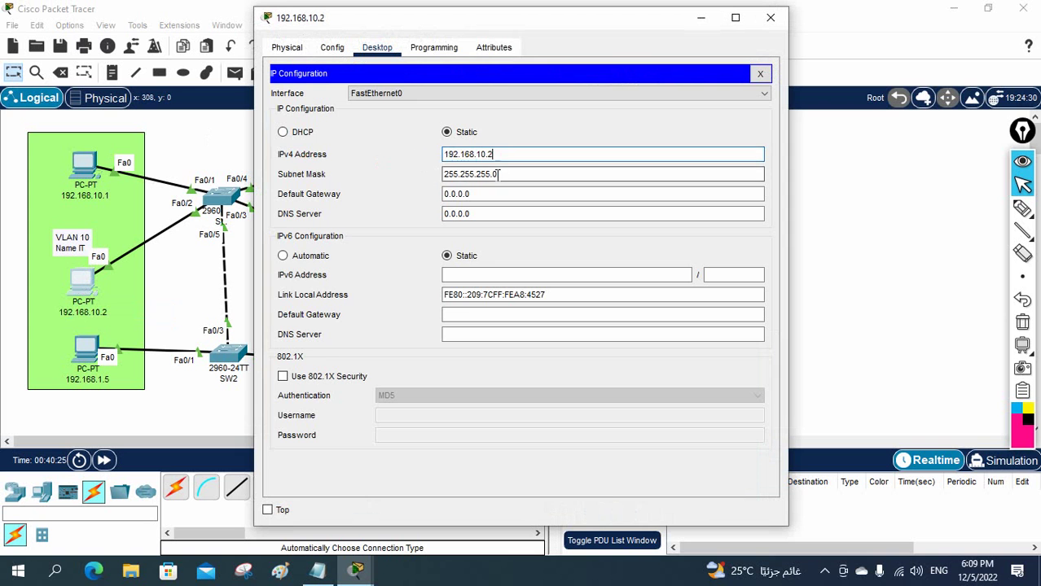
{"action": "left_click", "coordinate": [498, 174]}
{"action": "left_click", "coordinate": [770, 17]}
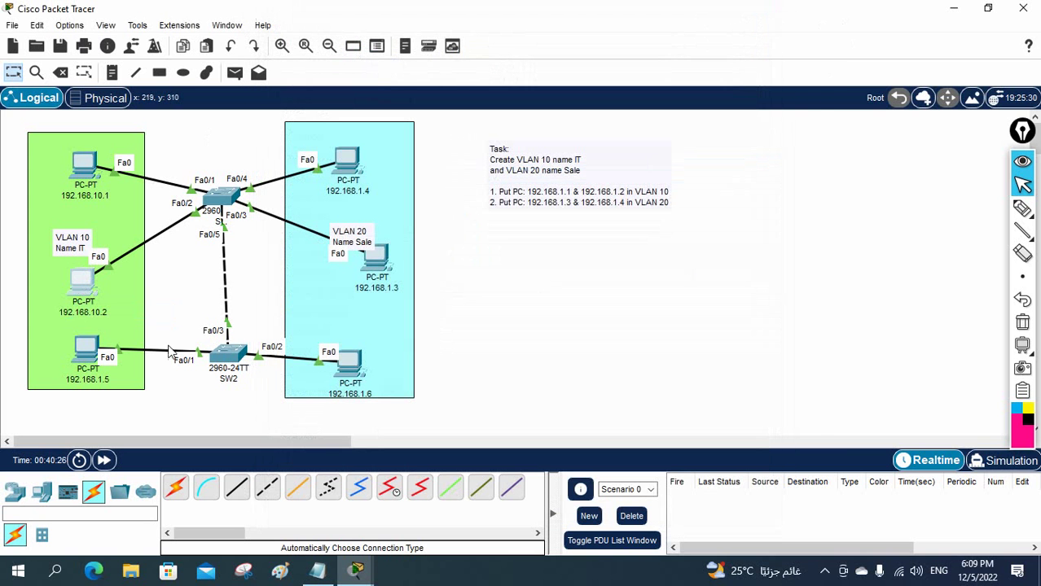
Relabel the VLAN 10 PC attached to SW2 as 192.168.10.3
{"action": "left_click", "coordinate": [96, 380]}
{"action": "key", "text": "ctrl+a"}
{"action": "type", "text": "192.168.10.2"}
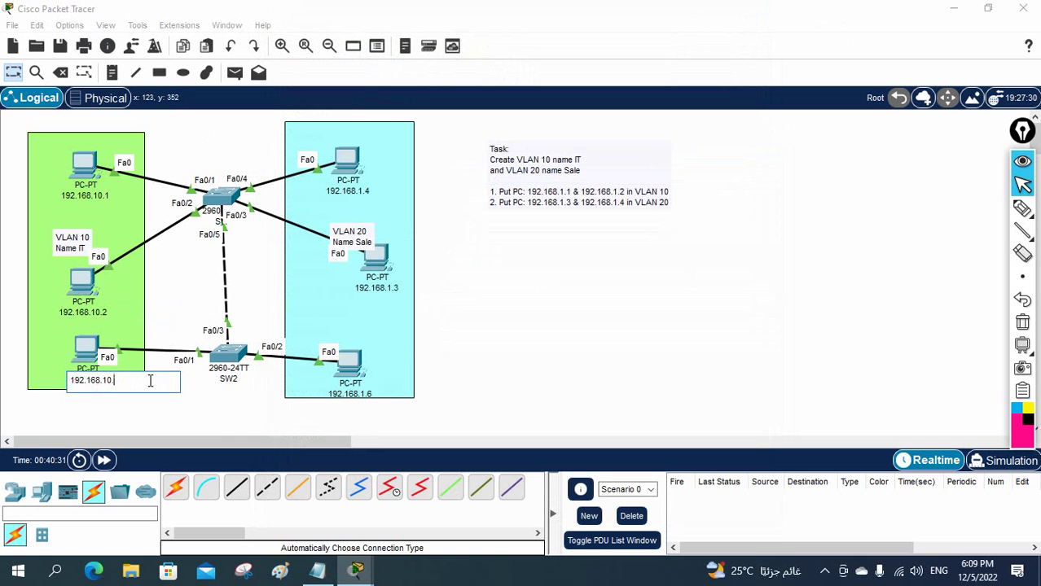
{"action": "type", "text": "3"}
{"action": "key", "text": "ctrl+a"}
Set the static IPv4 address of the VLAN 10 PC attached to SW2 to 192.168.10.3 and close its configuration
{"action": "left_click", "coordinate": [87, 346]}
{"action": "left_click", "coordinate": [318, 93]}
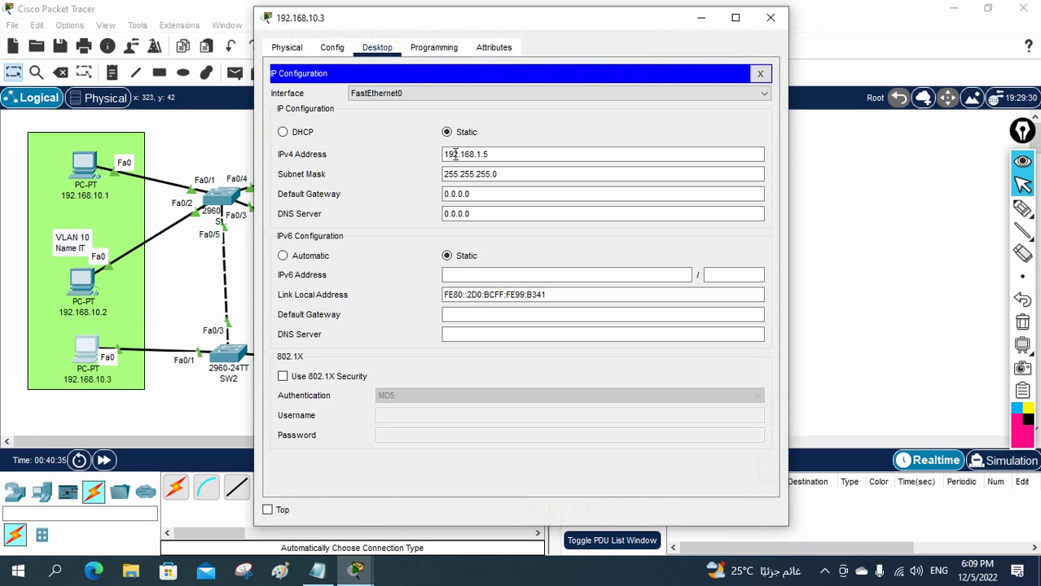
{"action": "left_click_drag", "start_coordinate": [499, 156], "coordinate": [407, 158]}
{"action": "type", "text": "192.168.10.3"}
{"action": "left_click", "coordinate": [591, 173]}
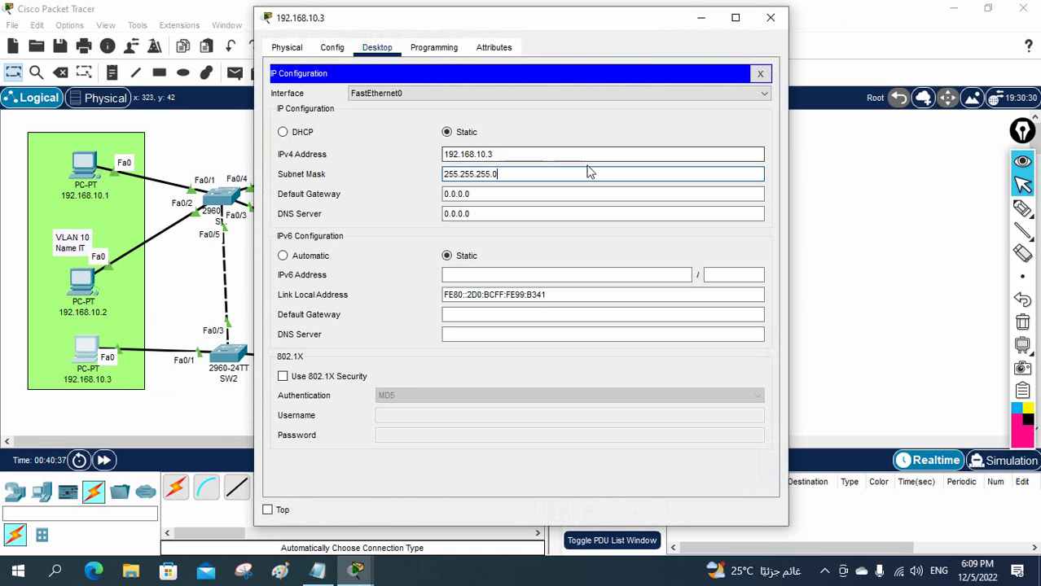
{"action": "left_click", "coordinate": [771, 18]}
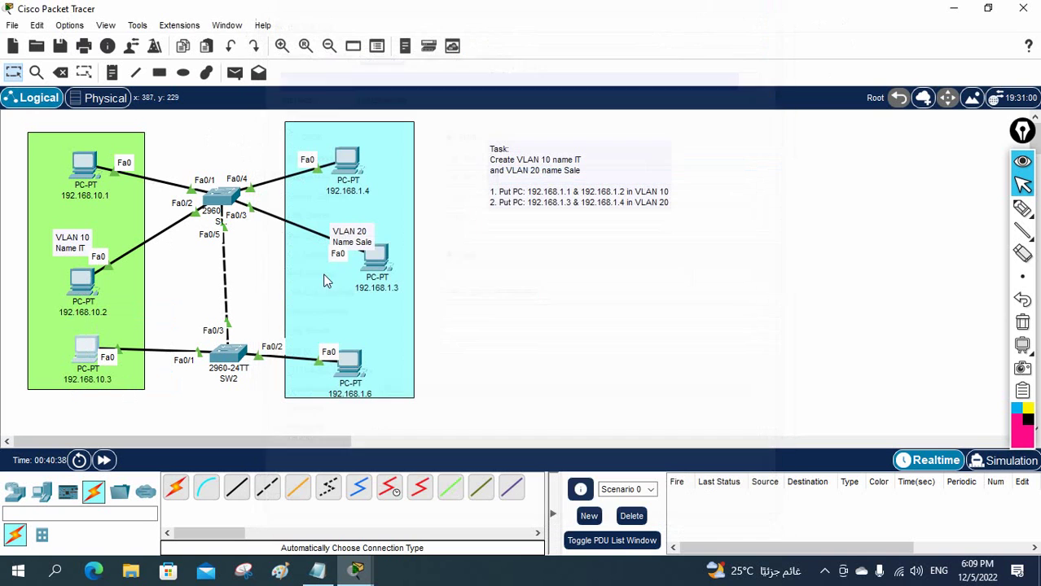
Relabel the VLAN 20 PC attached to SW2 as 192.168.20.1
{"action": "left_click", "coordinate": [355, 395]}
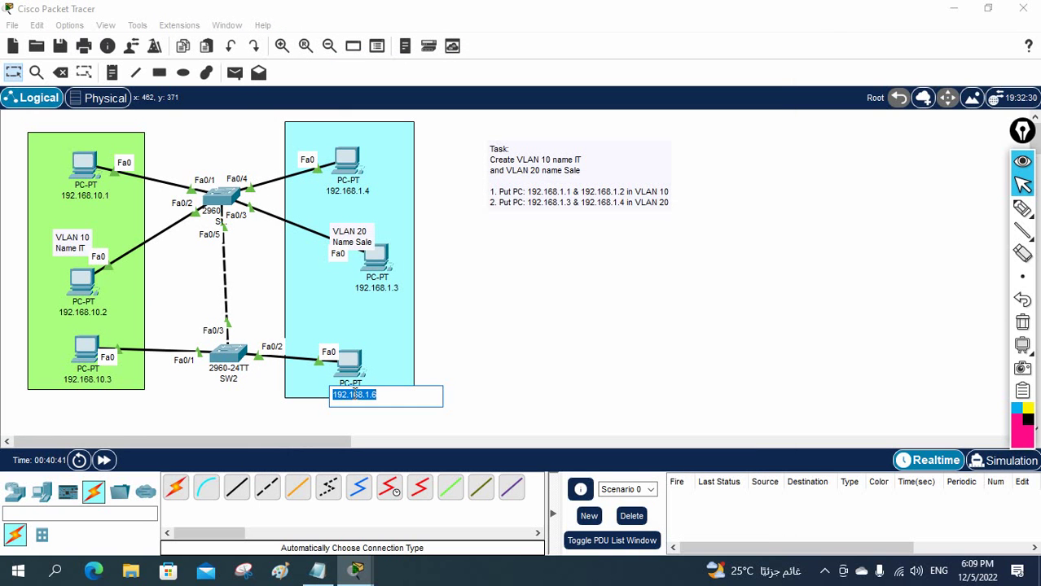
{"action": "type", "text": "192."}
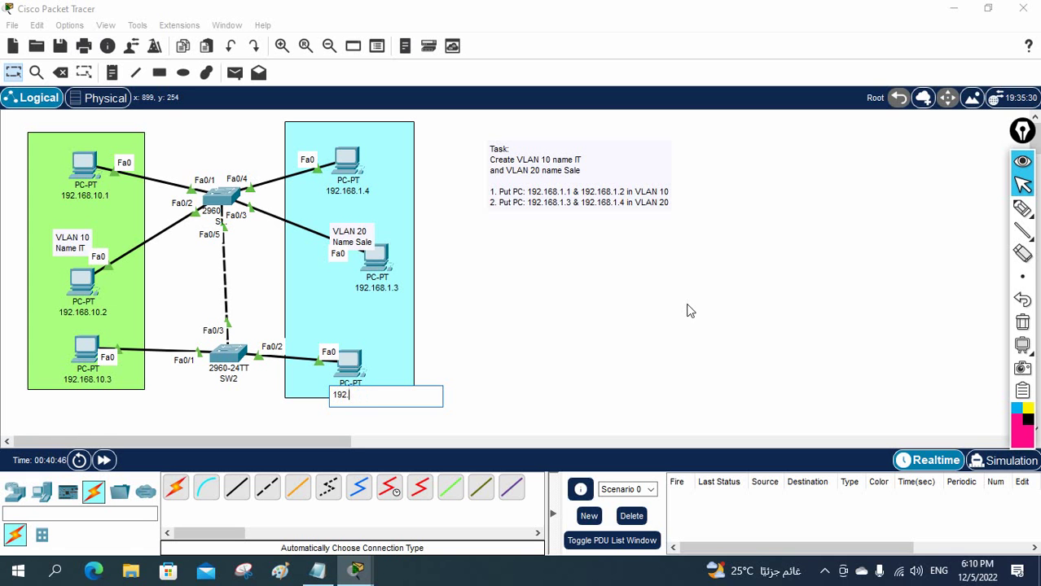
{"action": "type", "text": "168.20.1"}
{"action": "left_click", "coordinate": [686, 310]}
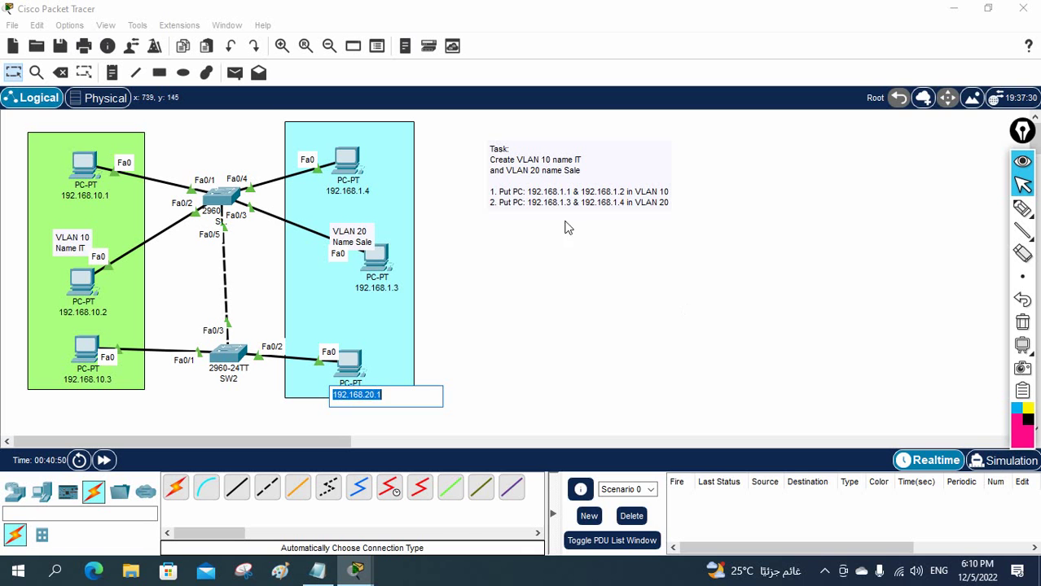
Leave the command prompt of the VLAN 20 PC on SW2 and set its static IPv4 address to 192.168.20.1
{"action": "left_click", "coordinate": [348, 364]}
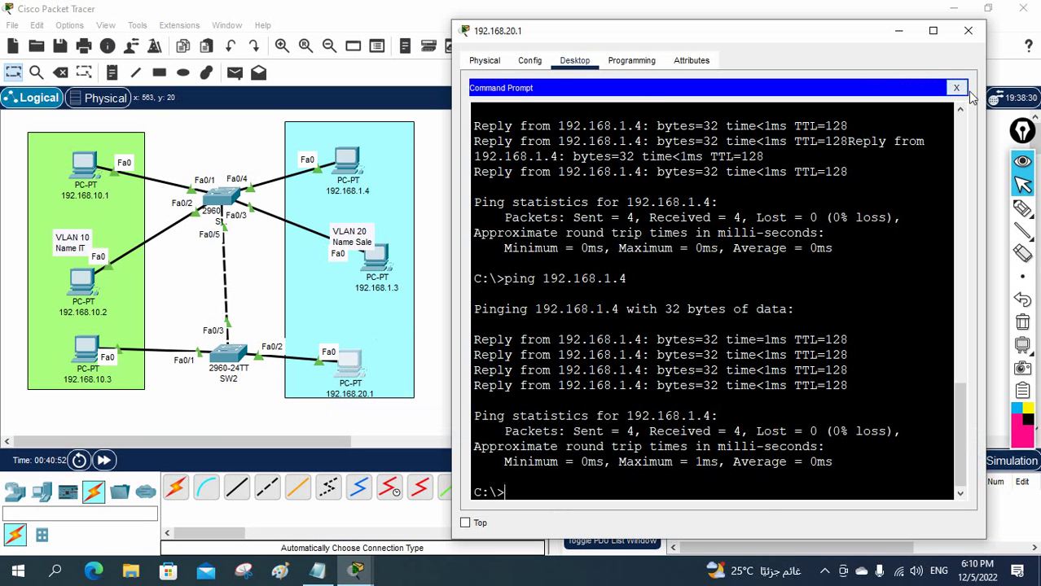
{"action": "left_click", "coordinate": [956, 88]}
{"action": "left_click", "coordinate": [499, 114]}
{"action": "left_click_drag", "start_coordinate": [700, 168], "coordinate": [593, 167]}
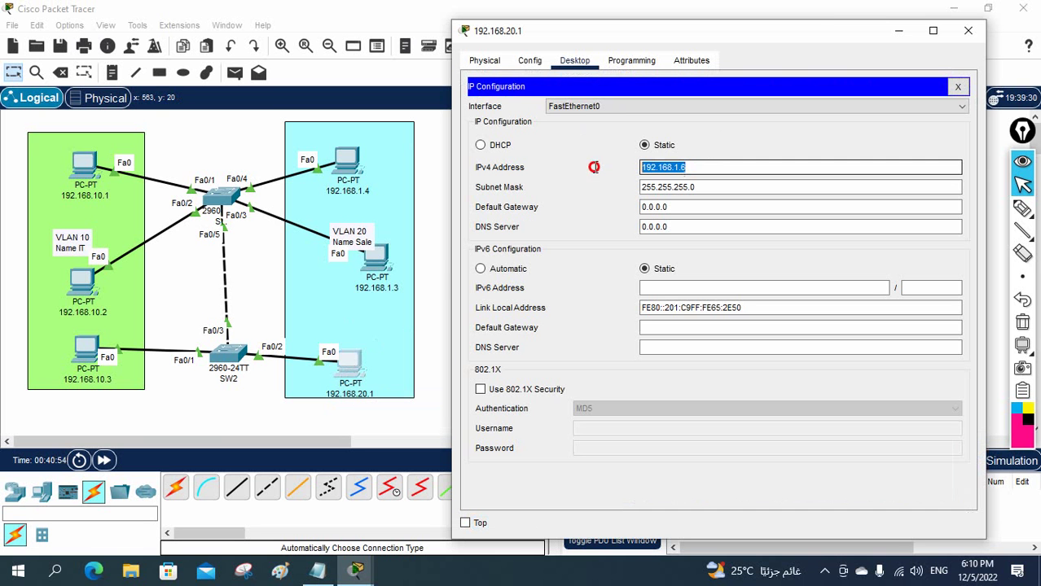
{"action": "type", "text": "192.168.20.1"}
{"action": "left_click", "coordinate": [790, 187]}
{"action": "left_click", "coordinate": [967, 30]}
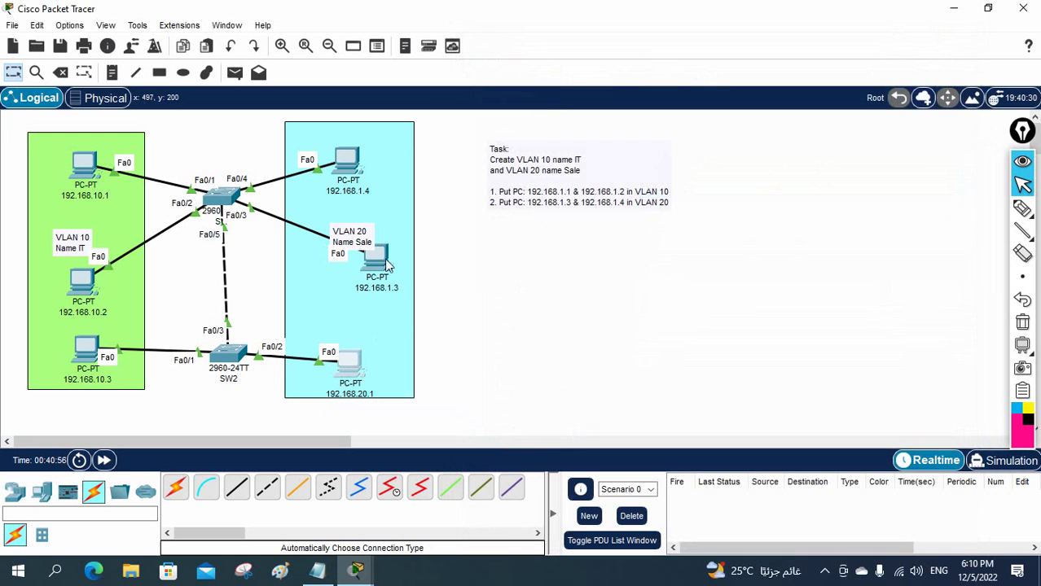
Relabel the middle PC in the blue VLAN 20 area as 192.168.20.2 and copy the new label
{"action": "double_click", "coordinate": [382, 288]}
{"action": "left_click", "coordinate": [382, 289]}
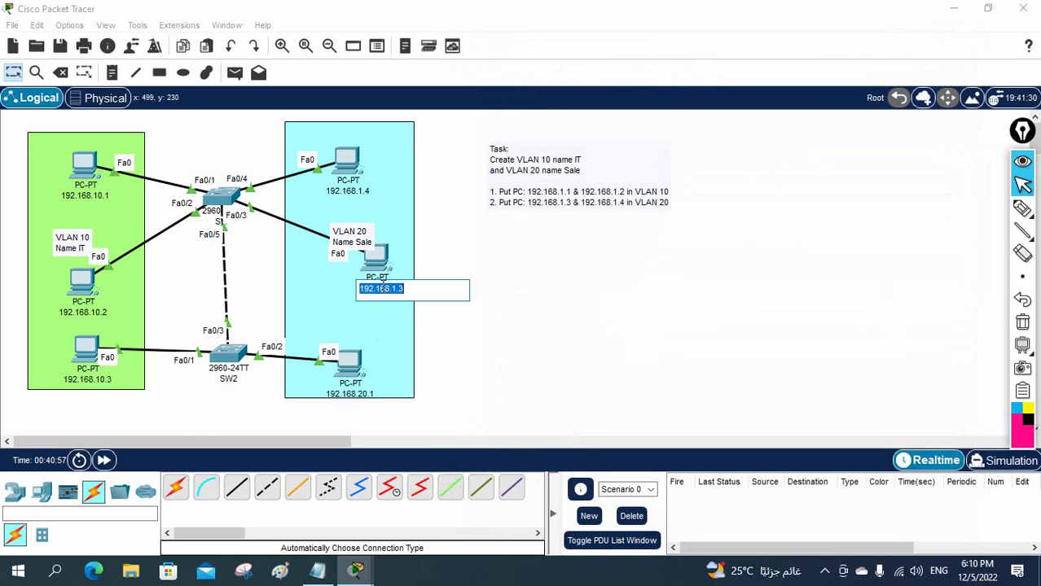
{"action": "type", "text": "192.168.20.12"}
{"action": "triple_click", "coordinate": [384, 288]}
{"action": "key", "text": "ctrl+c"}
Set the static IPv4 address of the middle VLAN 20 PC to 192.168.20.2 and close its configuration
{"action": "left_click", "coordinate": [381, 258]}
{"action": "left_click", "coordinate": [358, 124]}
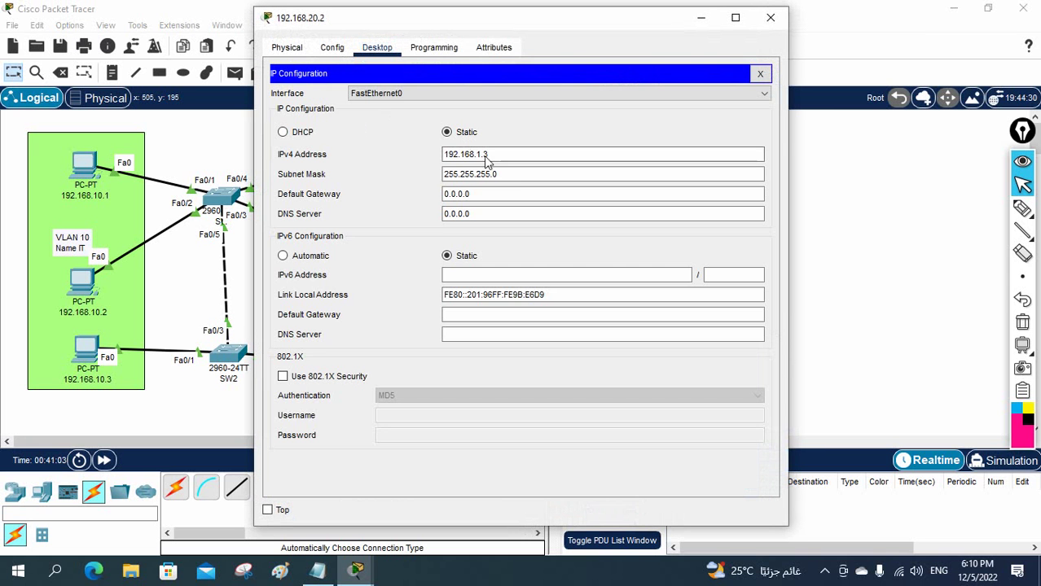
{"action": "triple_click", "coordinate": [504, 154]}
{"action": "type", "text": "192.168.20.2"}
{"action": "key", "text": "Tab"}
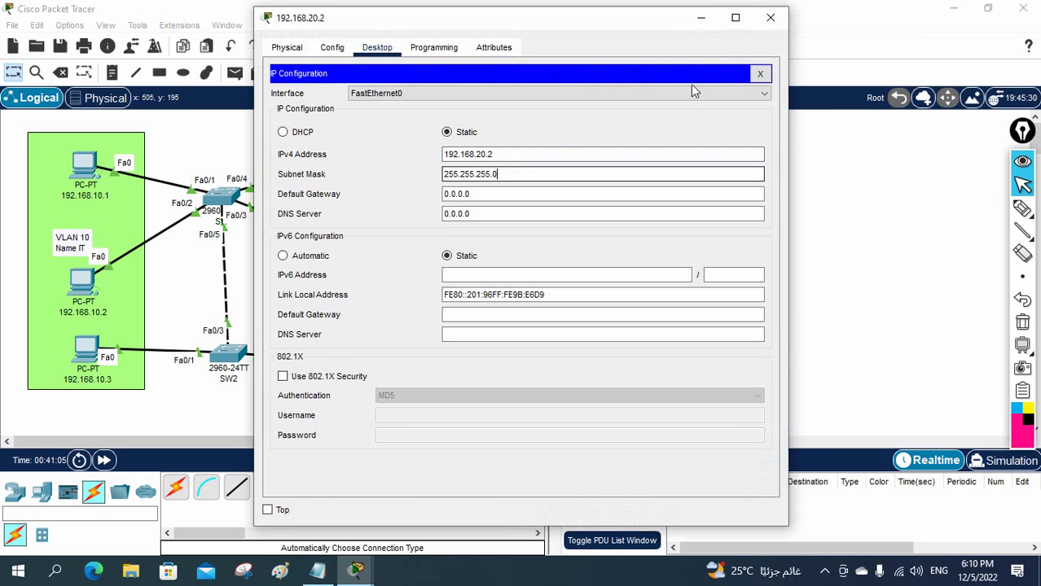
{"action": "left_click", "coordinate": [770, 18]}
Relabel the uppermost PC in the VLAN 20 area as 192.168.20.3
{"action": "left_click", "coordinate": [361, 192]}
{"action": "key", "text": "ctrl+a"}
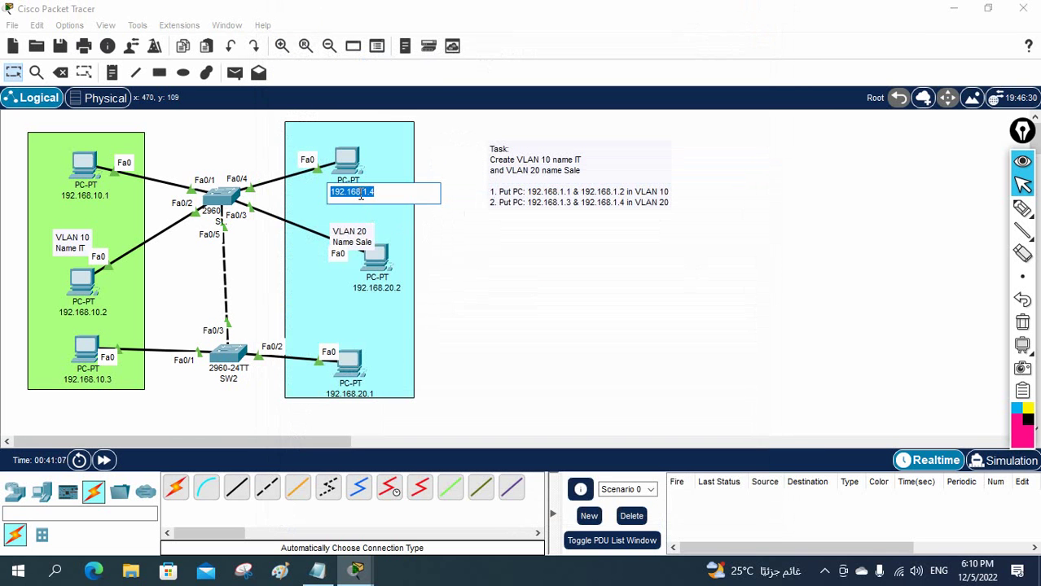
{"action": "key", "text": "ctrl+v"}
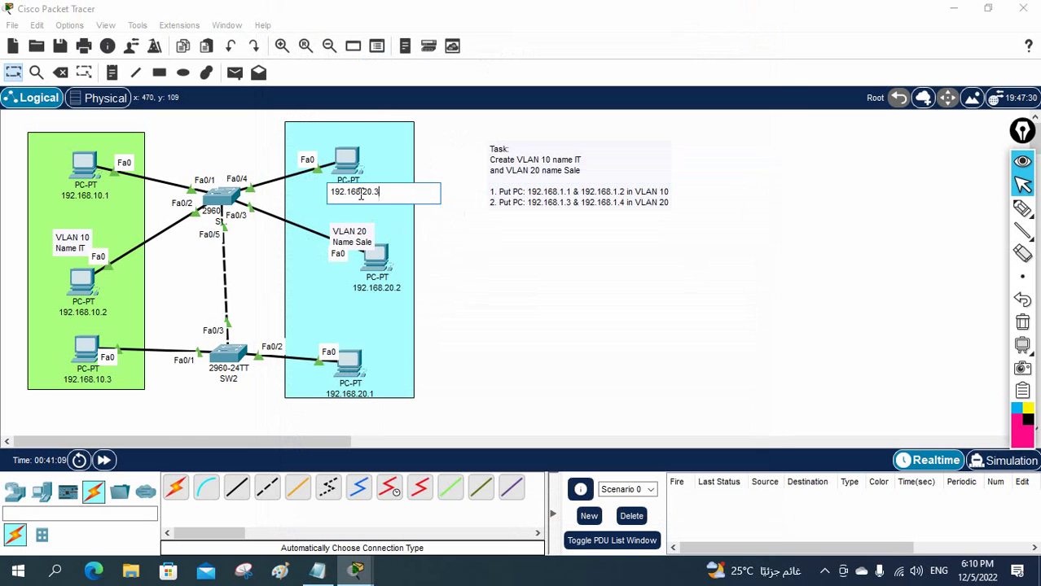
Set the static IPv4 address of the uppermost VLAN 20 PC to 192.168.20.3 and close its configuration
{"action": "left_click", "coordinate": [349, 153]}
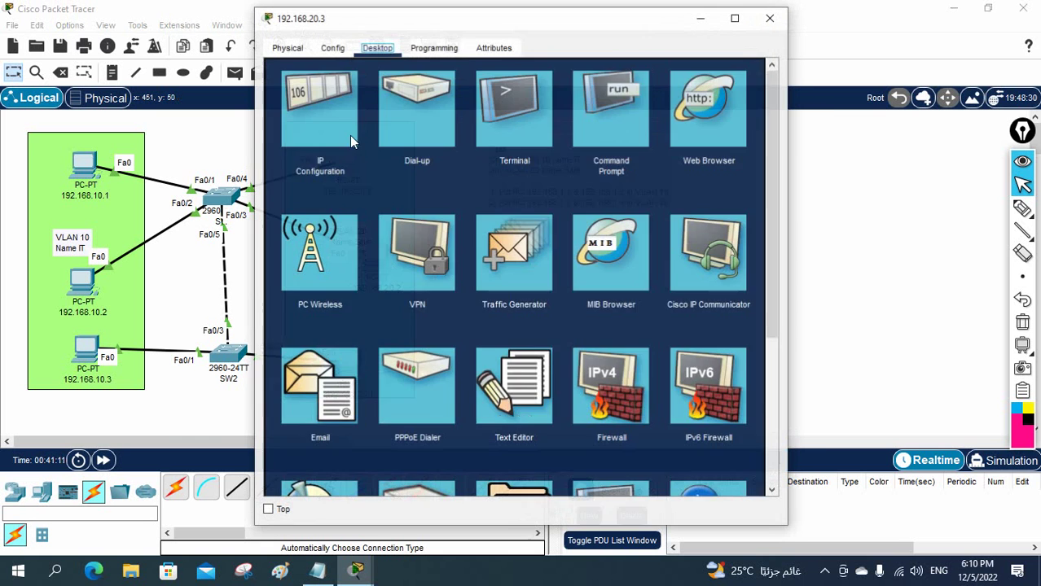
{"action": "left_click", "coordinate": [350, 140]}
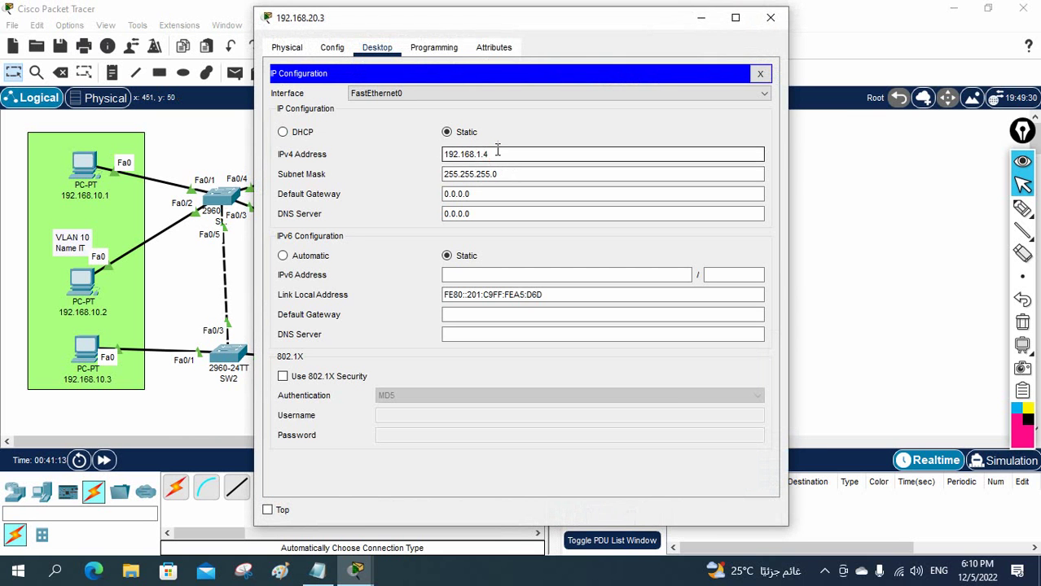
{"action": "left_click_drag", "start_coordinate": [497, 154], "coordinate": [387, 154]}
{"action": "type", "text": "192.168.20.3"}
{"action": "left_click", "coordinate": [627, 173]}
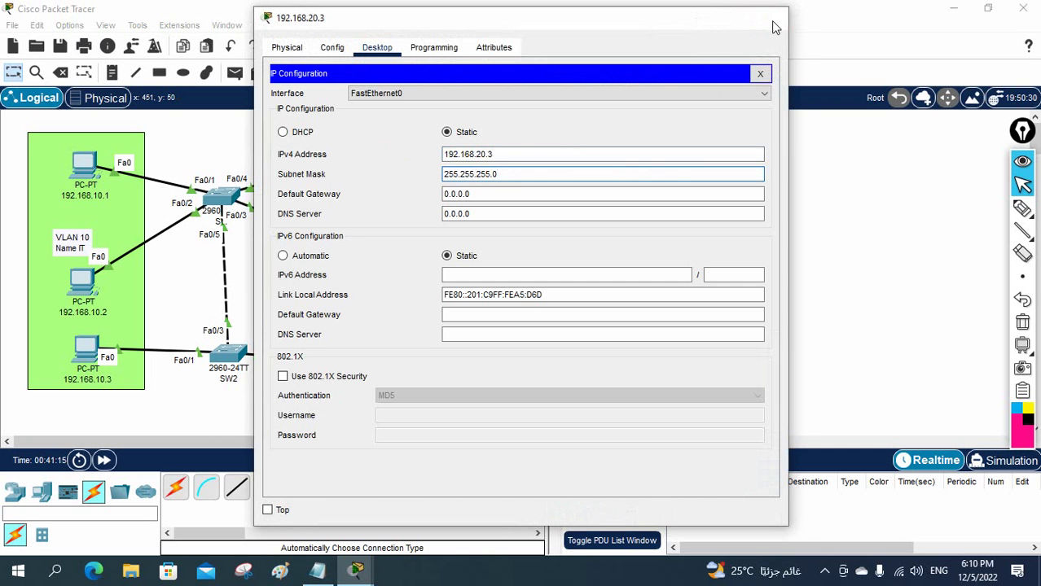
{"action": "left_click", "coordinate": [775, 25]}
{"action": "left_click", "coordinate": [721, 365]}
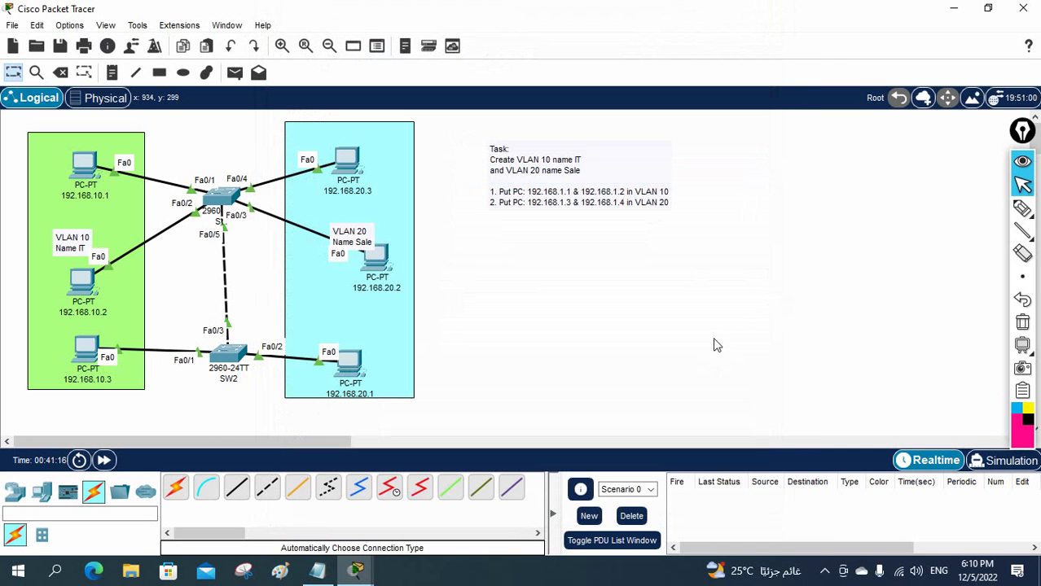
Run ipconfig in the command prompt of PC 192.168.10.3 to check its IPv4 address
{"action": "left_click", "coordinate": [87, 350]}
{"action": "left_click", "coordinate": [642, 127]}
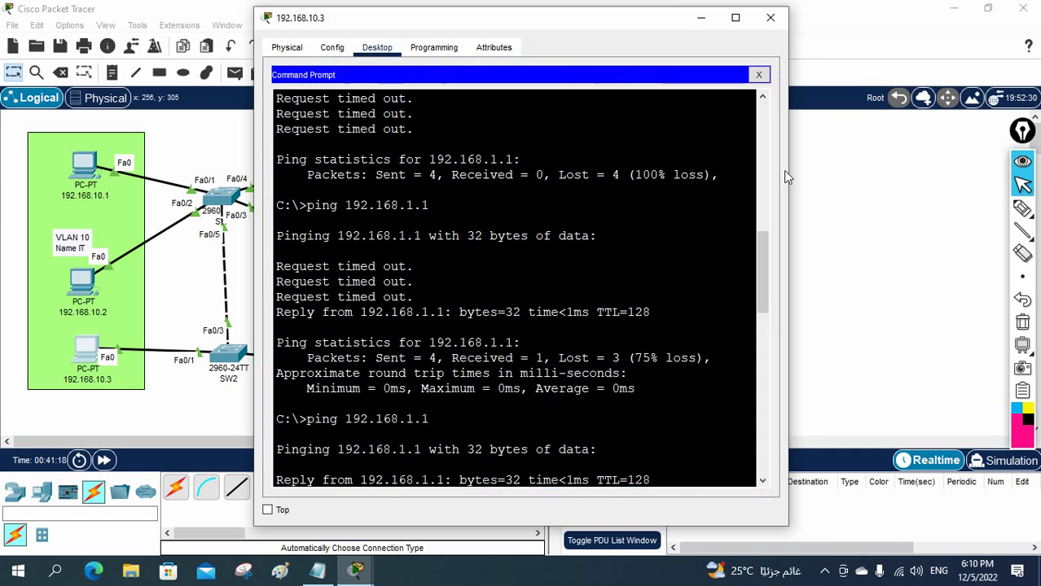
{"action": "left_click_drag", "start_coordinate": [788, 175], "coordinate": [958, 189]}
{"action": "left_click_drag", "start_coordinate": [704, 32], "coordinate": [852, 39]}
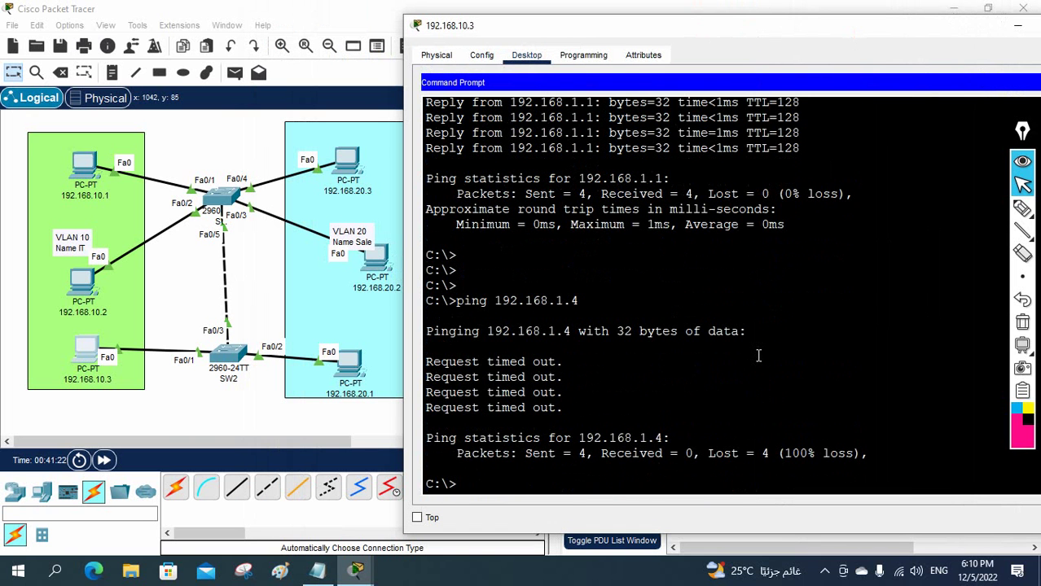
{"action": "type", "text": "ipconfig"}
{"action": "key", "text": "Return"}
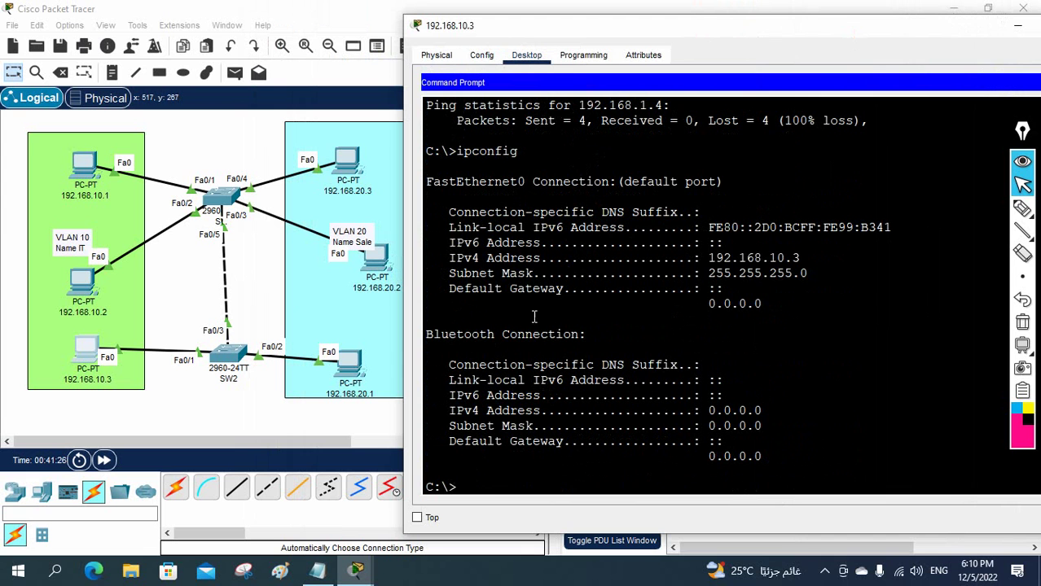
{"action": "left_click_drag", "start_coordinate": [806, 259], "coordinate": [705, 257]}
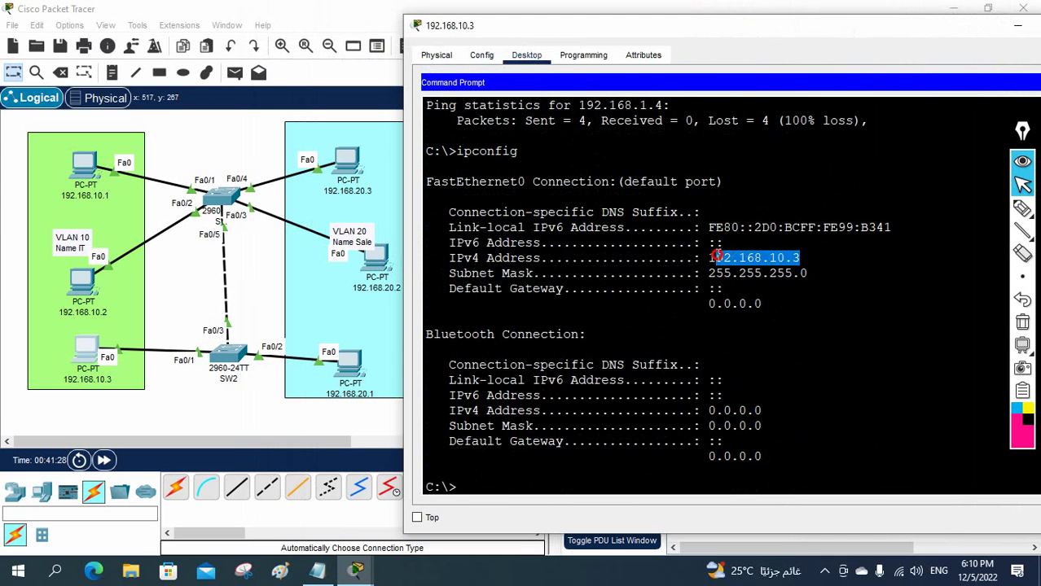
{"action": "left_click", "coordinate": [726, 323]}
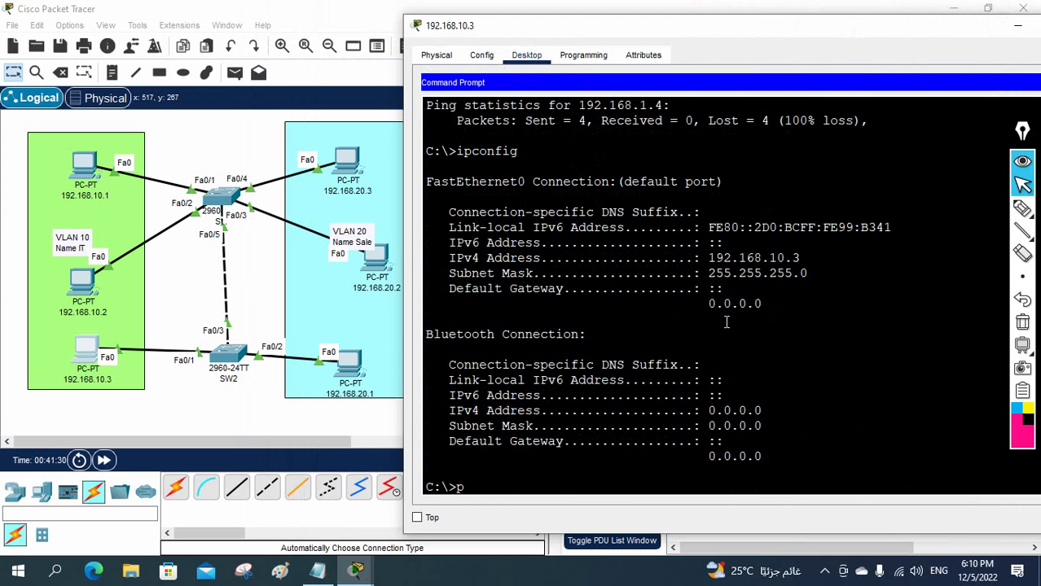
Ping the other VLAN 10 PCs, 192.168.10.1 and 192.168.10.2, from PC 192.168.10.3
{"action": "type", "text": "ping 192.168.1"}
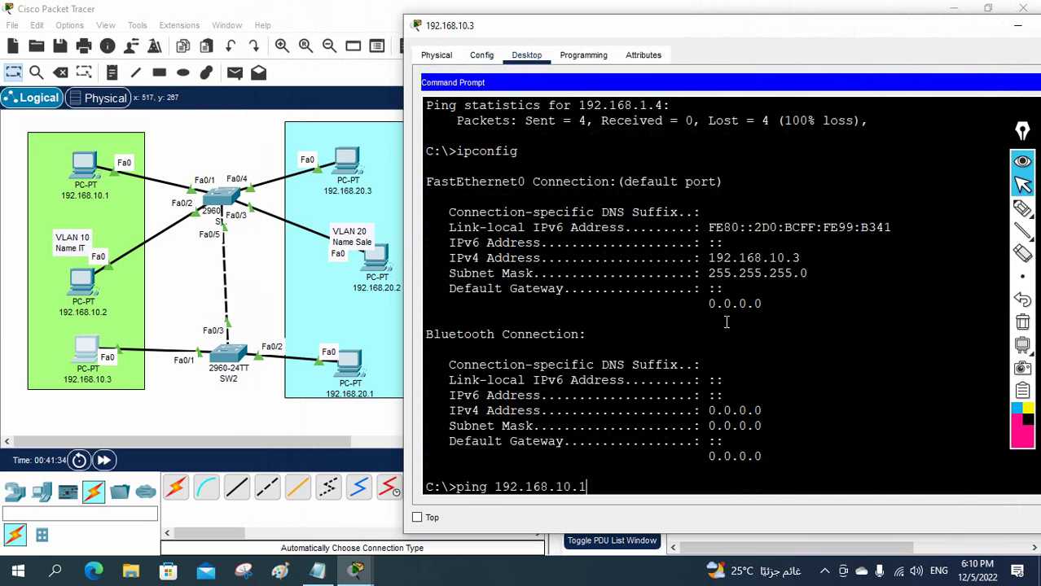
{"action": "type", "text": "0.1"}
{"action": "key", "text": "Return"}
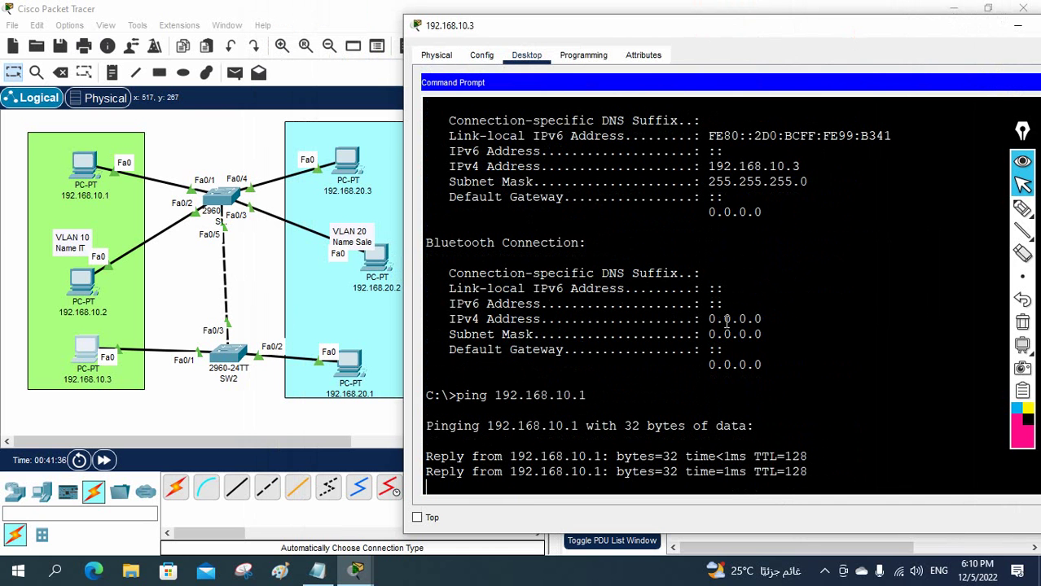
{"action": "key", "text": "Up"}
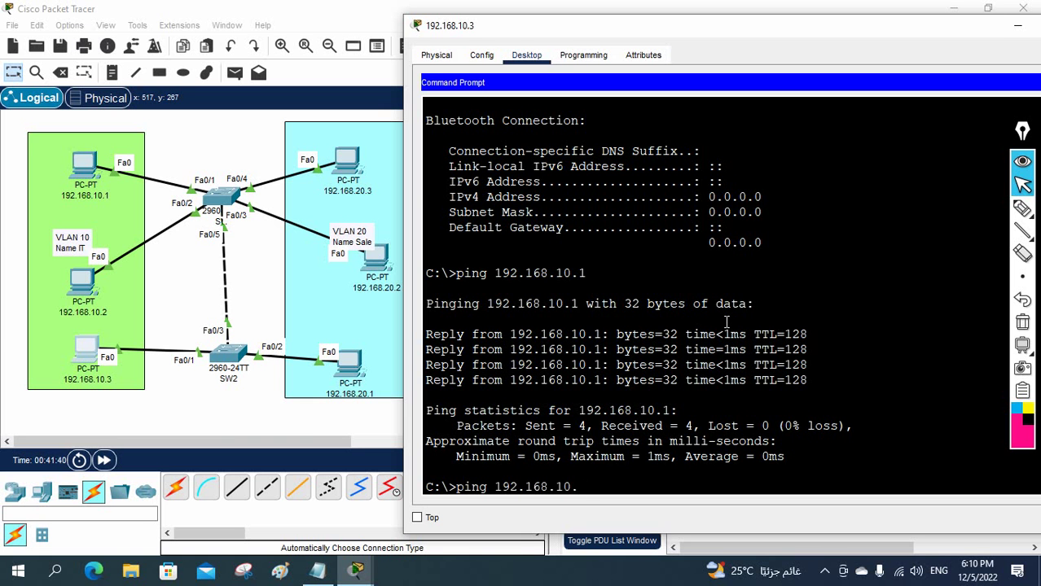
{"action": "type", "text": "2"}
{"action": "key", "text": "Return"}
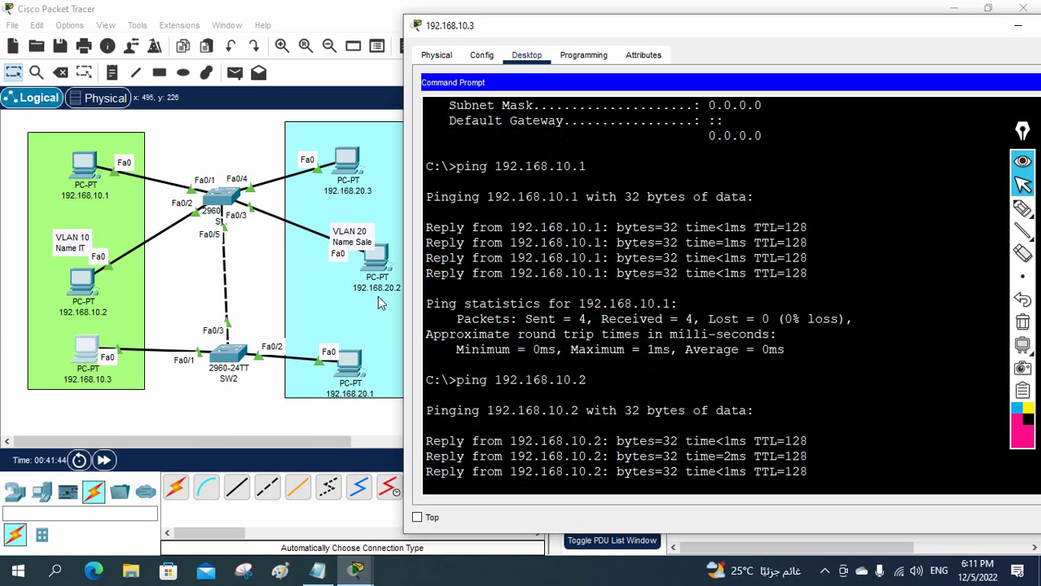
Ping the VLAN 20 PCs 192.168.20.1 and 192.168.20.2 from PC 192.168.10.3
{"action": "key", "text": "Up"}
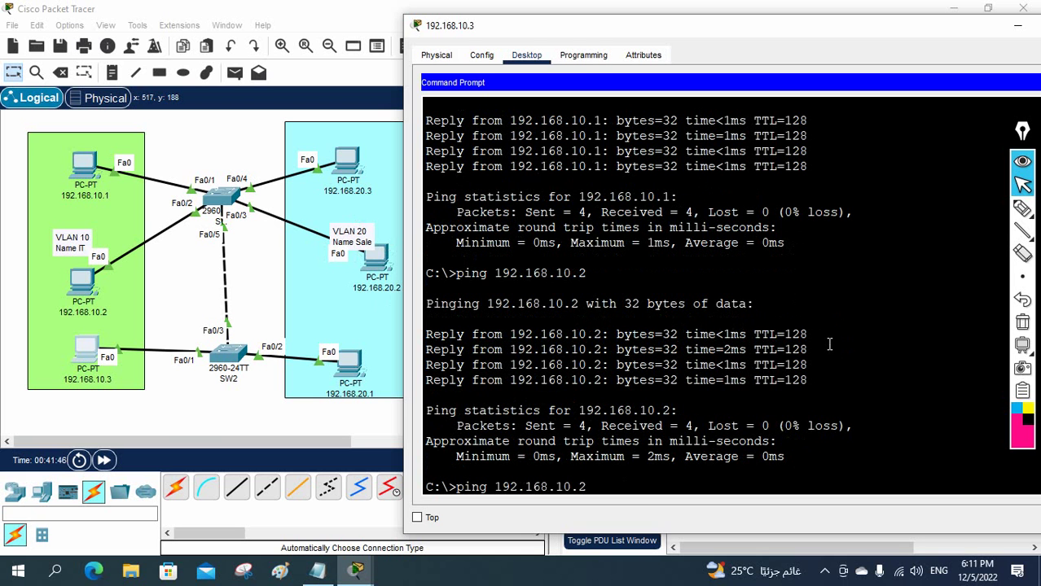
{"action": "type", "text": "0.1"}
{"action": "key", "text": "Return"}
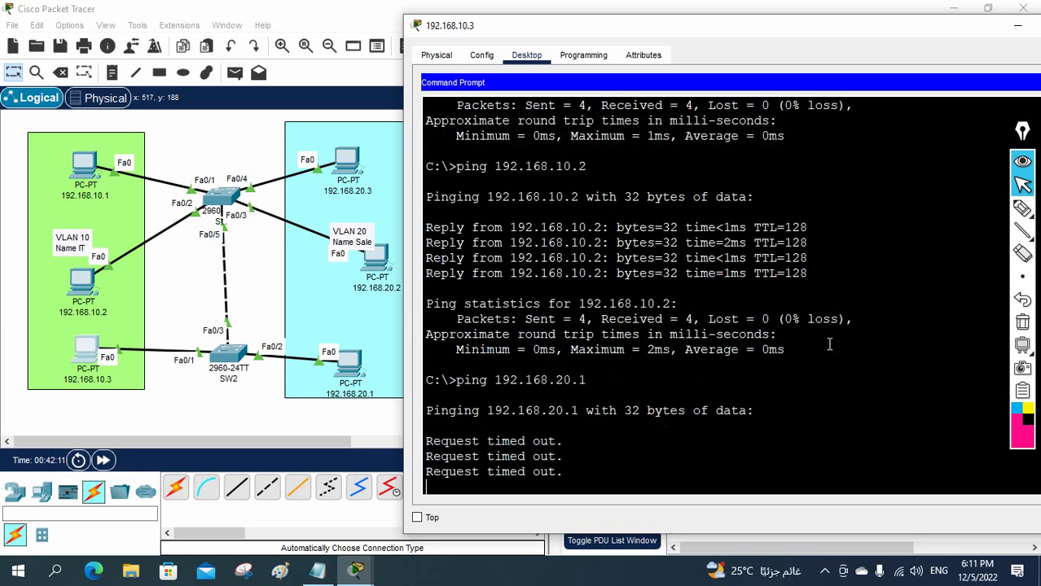
{"action": "key", "text": "Up"}
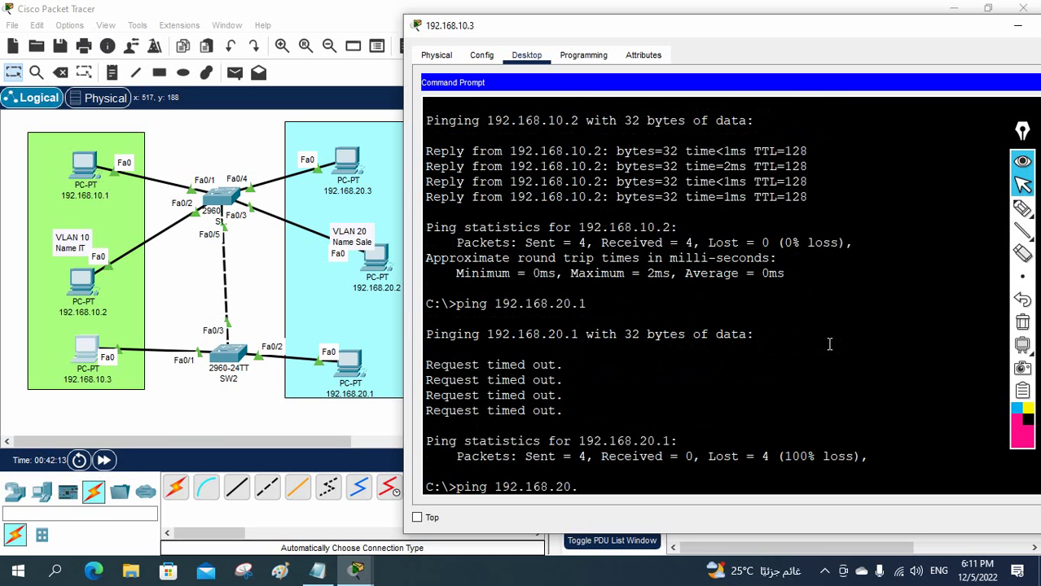
{"action": "type", "text": "2"}
{"action": "key", "text": "Return"}
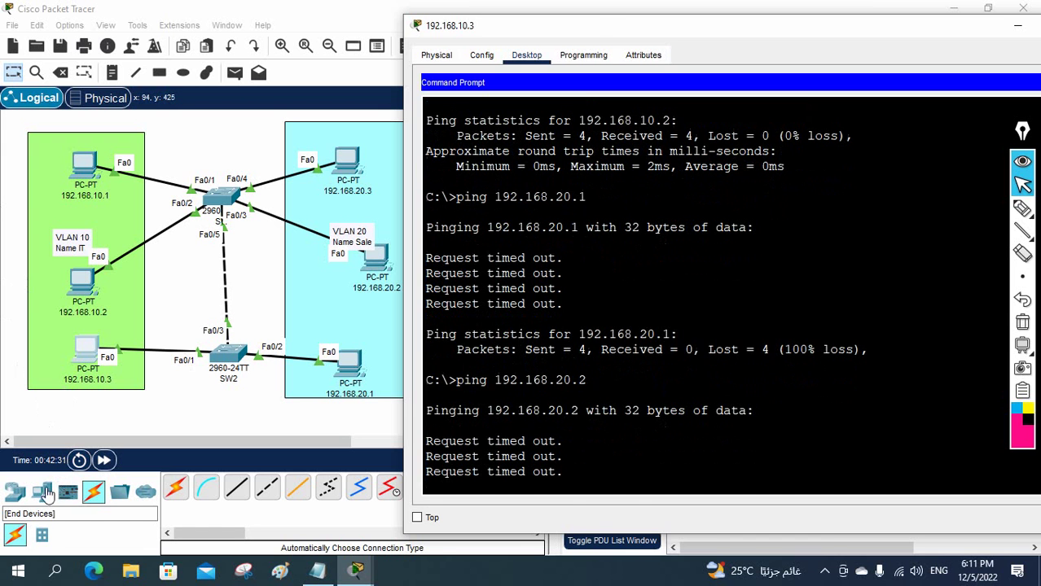
Add a 3560-24PS multilayer switch to the workspace between the two 2960 switches
{"action": "left_click", "coordinate": [47, 494]}
{"action": "left_click", "coordinate": [16, 492]}
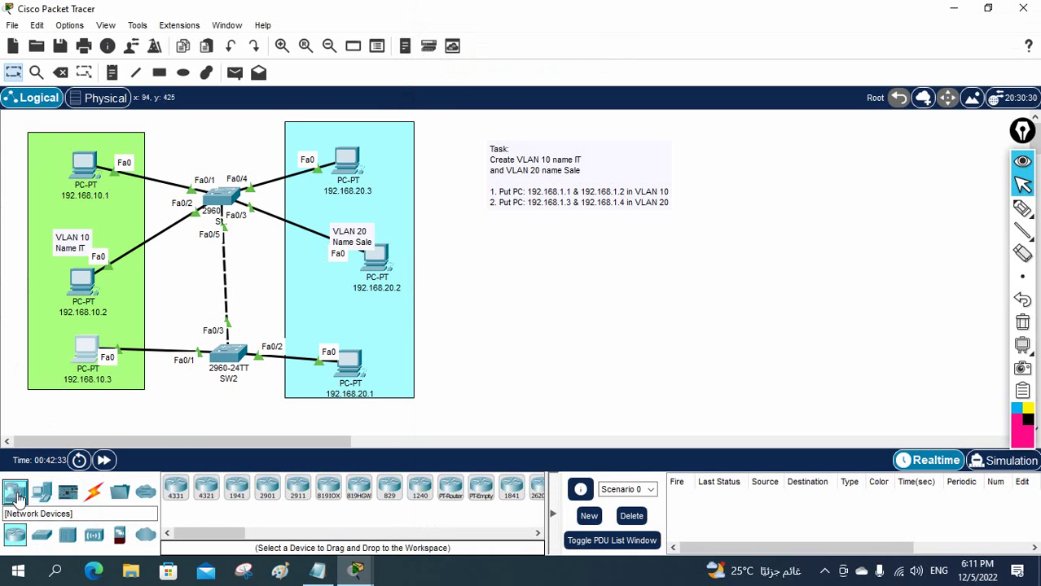
{"action": "left_click", "coordinate": [41, 535]}
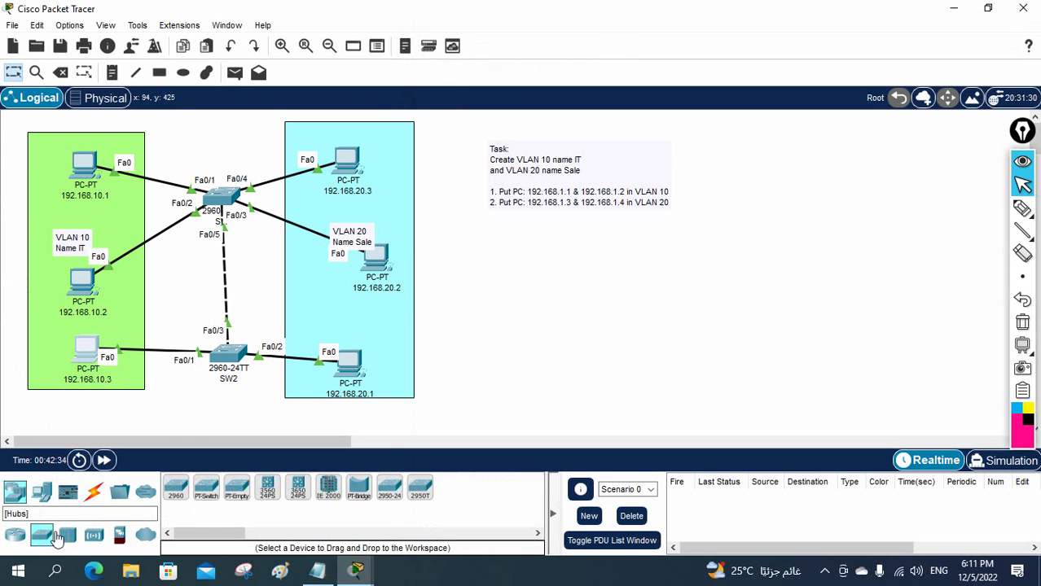
{"action": "left_click", "coordinate": [268, 489]}
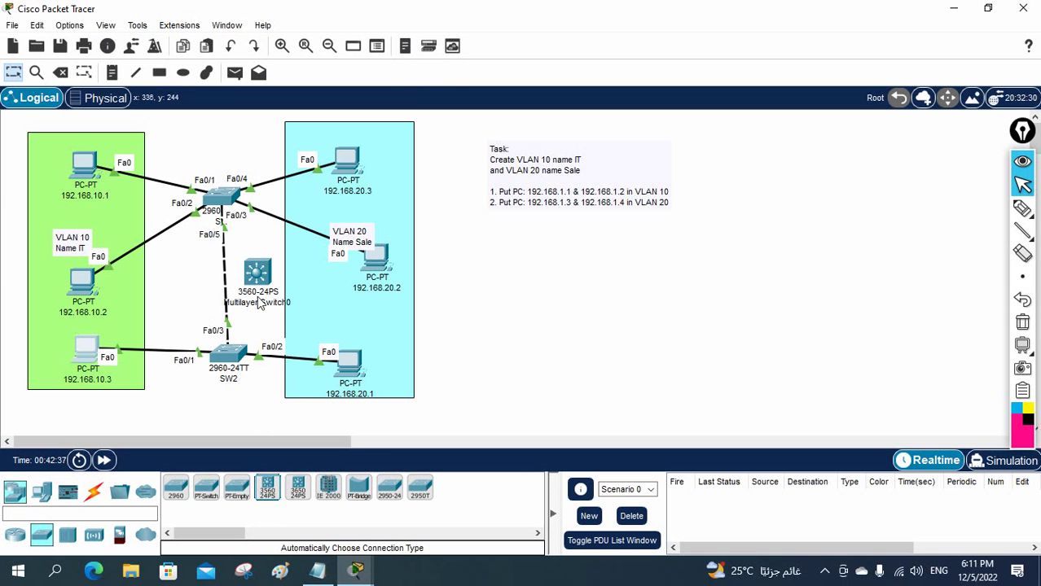
{"action": "left_click_drag", "start_coordinate": [259, 302], "coordinate": [262, 264]}
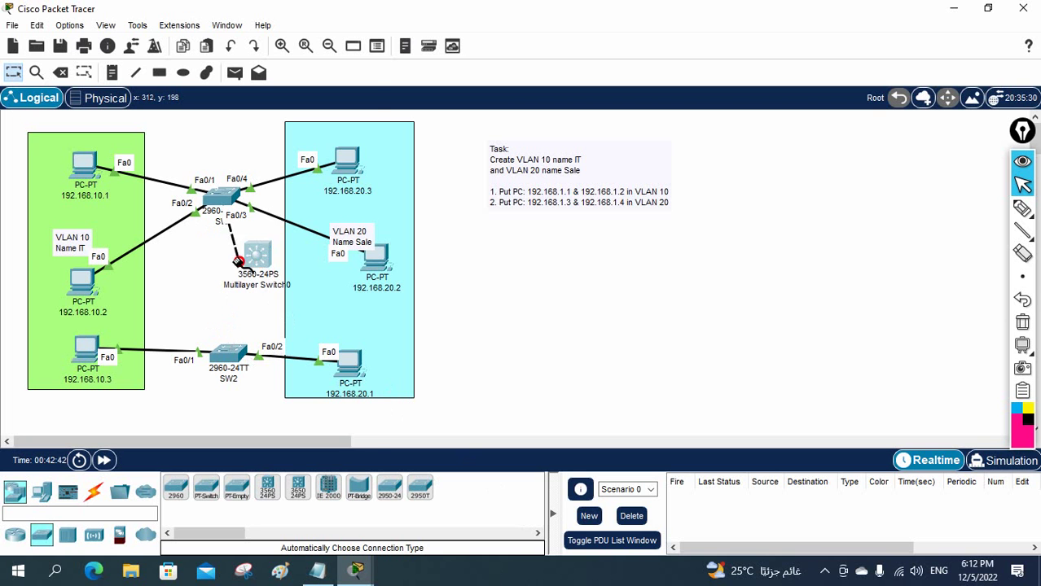
Reattach the upper 2960 switch's Fa0/5 link to FastEthernet0/1 on the multilayer switch and move that switch toward the VLAN 10 area
{"action": "left_click", "coordinate": [257, 253]}
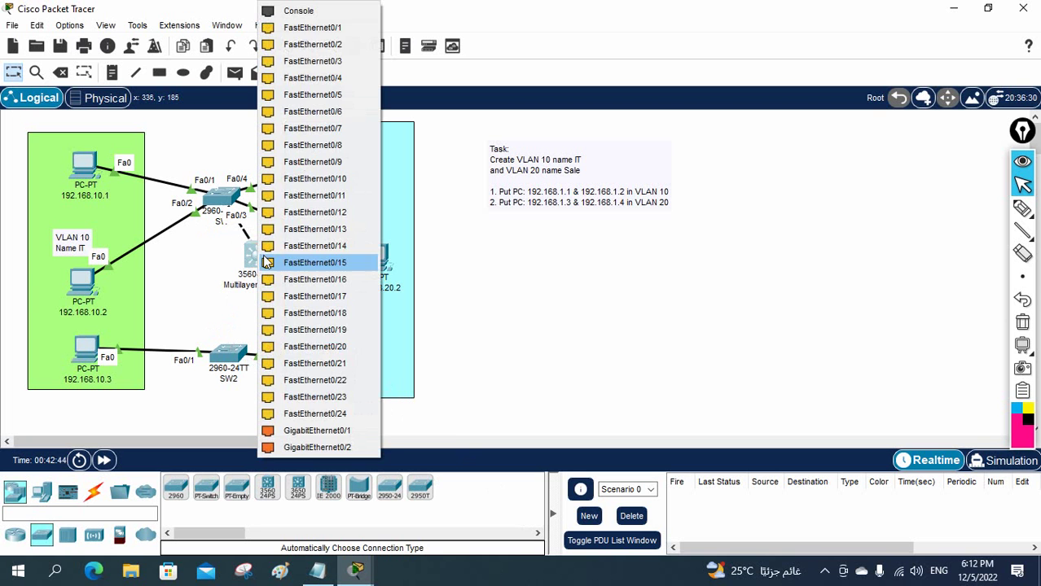
{"action": "left_click", "coordinate": [324, 31]}
{"action": "left_click_drag", "start_coordinate": [254, 258], "coordinate": [173, 281]}
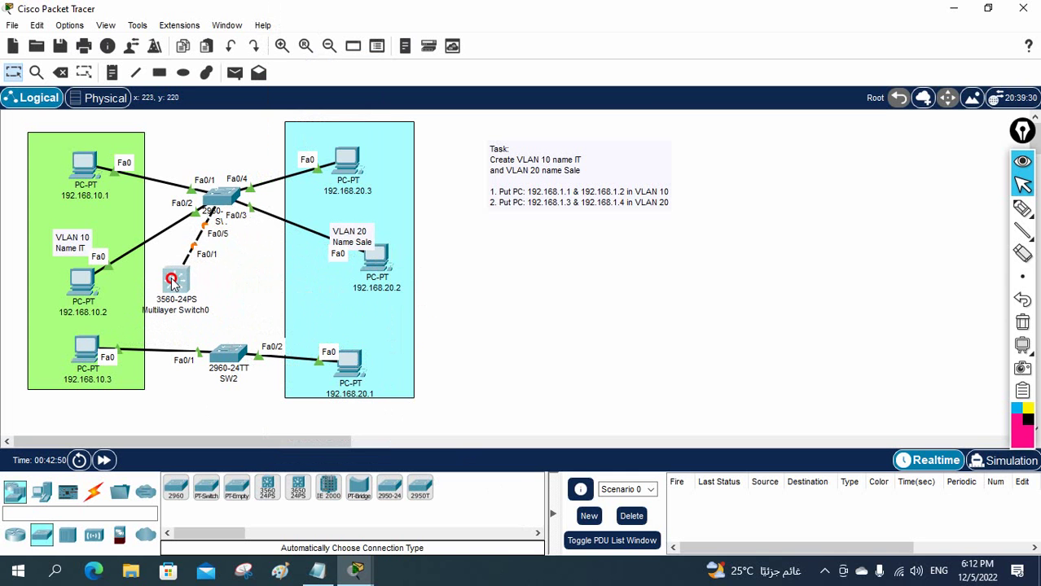
Link the multilayer switch to SW2 with an automatically chosen cable, and shift the 2960 switches and VLAN 20 area away from VLAN 10
{"action": "left_click", "coordinate": [94, 492]}
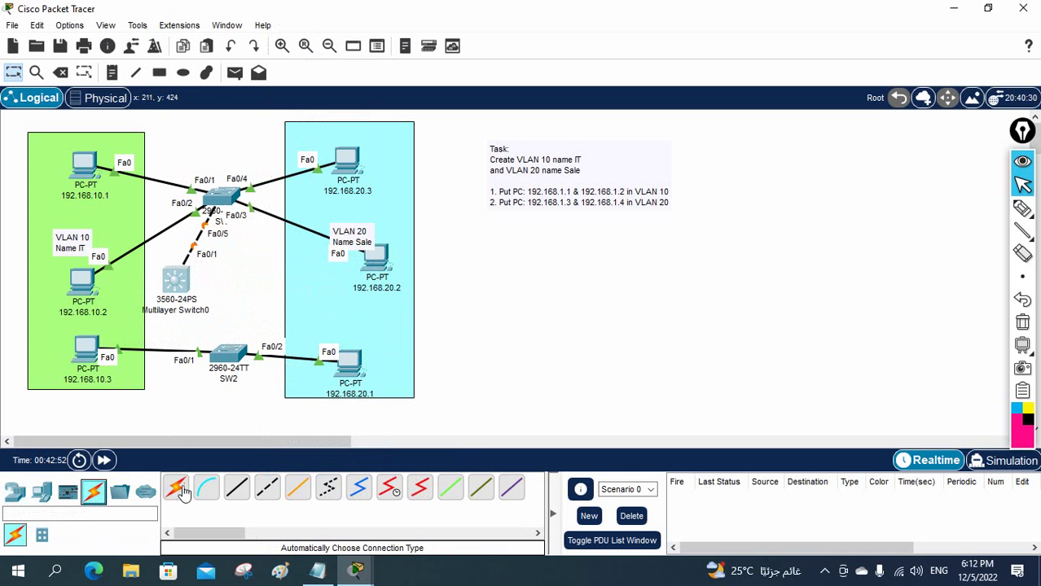
{"action": "left_click", "coordinate": [176, 487]}
{"action": "left_click", "coordinate": [180, 291]}
{"action": "left_click", "coordinate": [226, 355]}
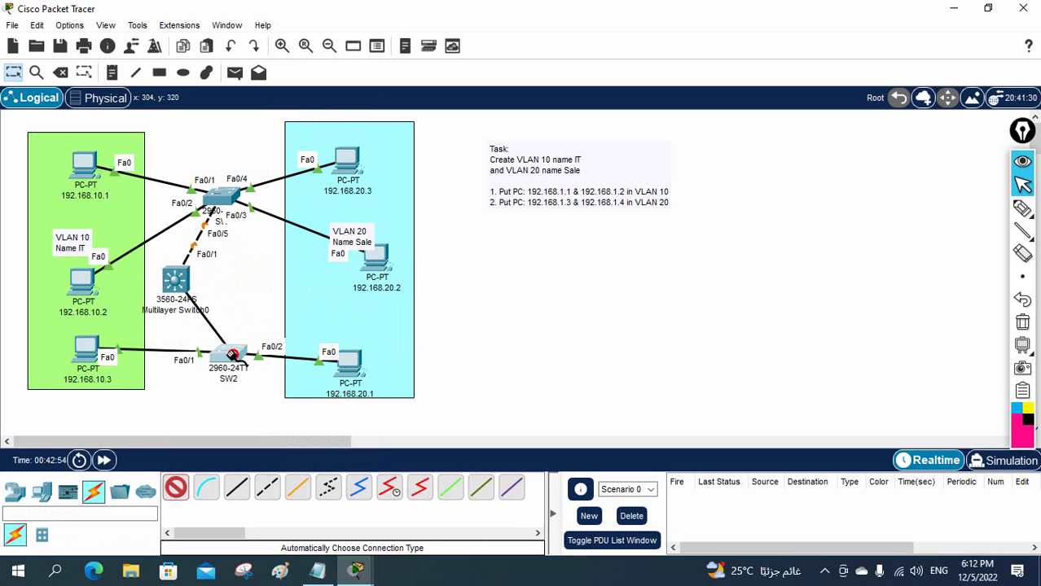
{"action": "left_click_drag", "start_coordinate": [179, 286], "coordinate": [200, 291]}
{"action": "left_click_drag", "start_coordinate": [242, 128], "coordinate": [504, 425]}
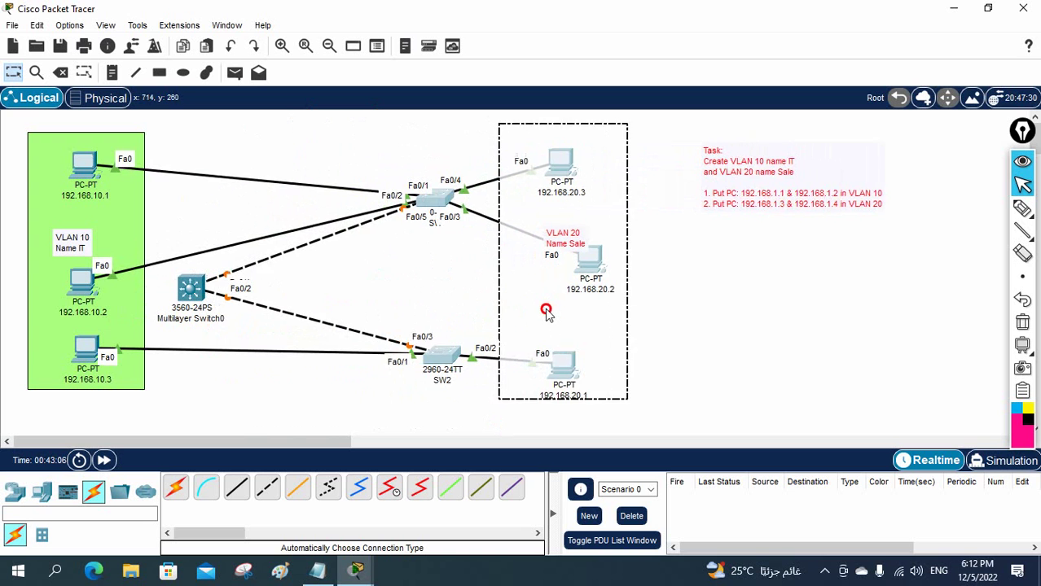
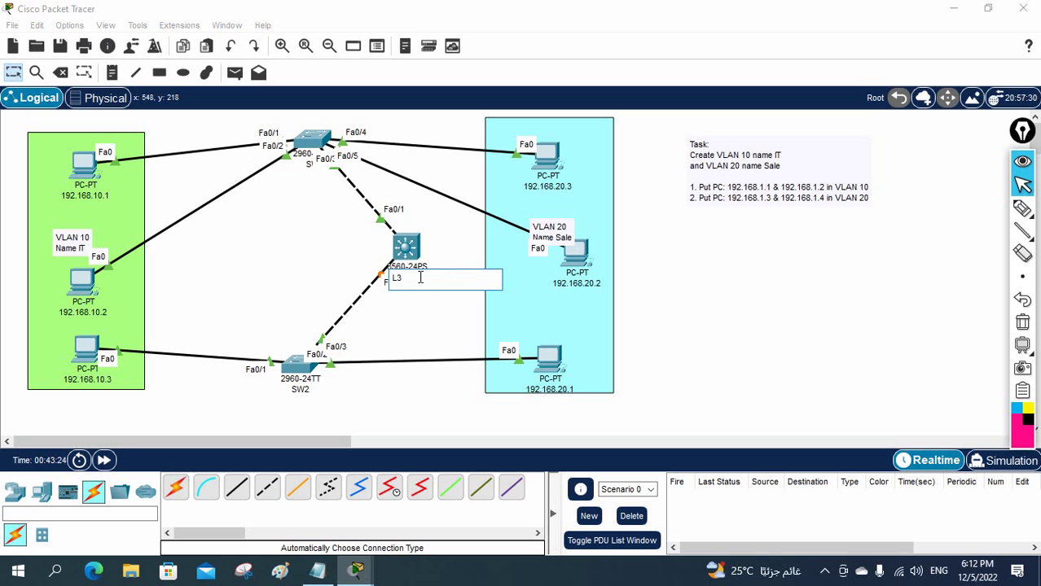
Relabel the 3560 multilayer switch as L3 Switch and move it slightly closer to the VLAN 20 area
{"action": "type", "text": "Switch"}
{"action": "left_click", "coordinate": [421, 283]}
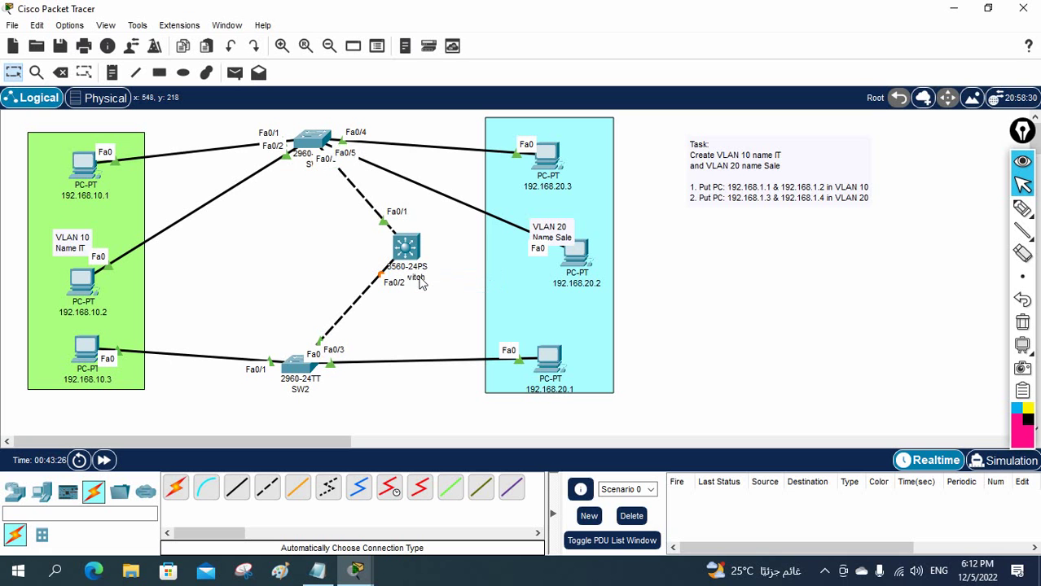
{"action": "left_click", "coordinate": [420, 279]}
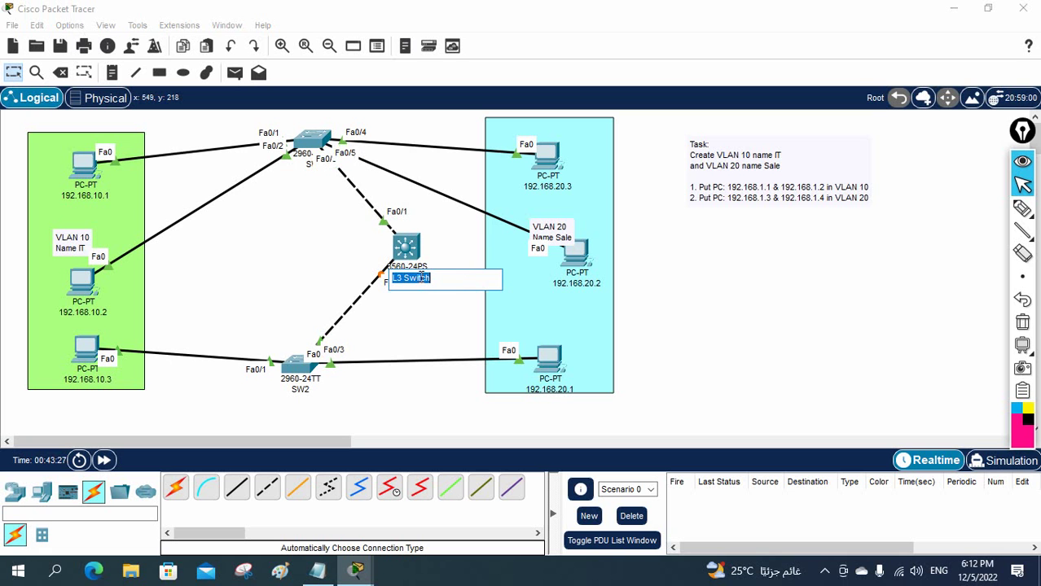
{"action": "left_click", "coordinate": [426, 326]}
{"action": "left_click_drag", "start_coordinate": [416, 249], "coordinate": [438, 245]}
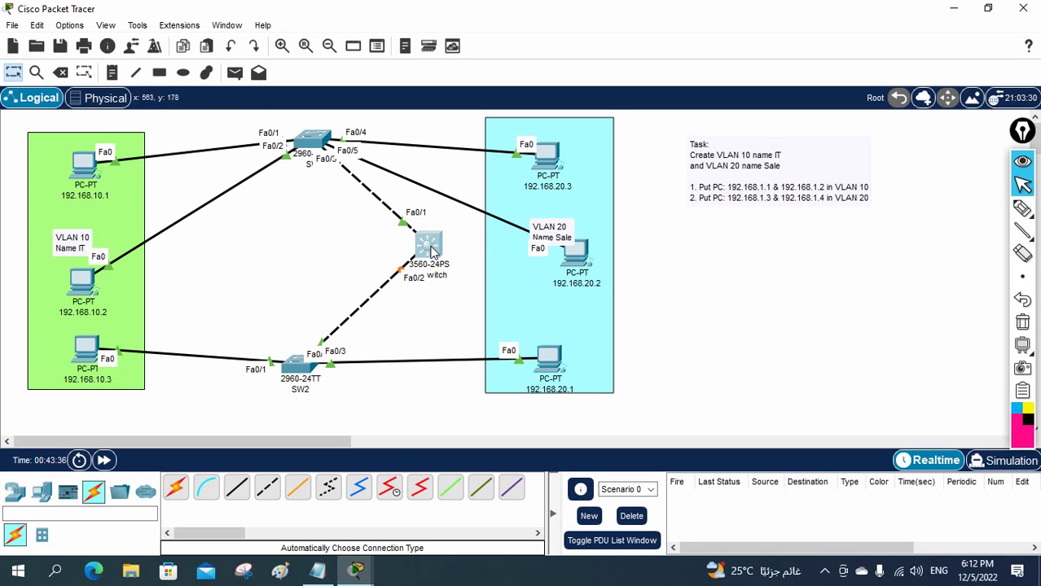
Open the command line interface of L3 Switch and widen its window
{"action": "left_click", "coordinate": [432, 253]}
{"action": "left_click", "coordinate": [371, 49]}
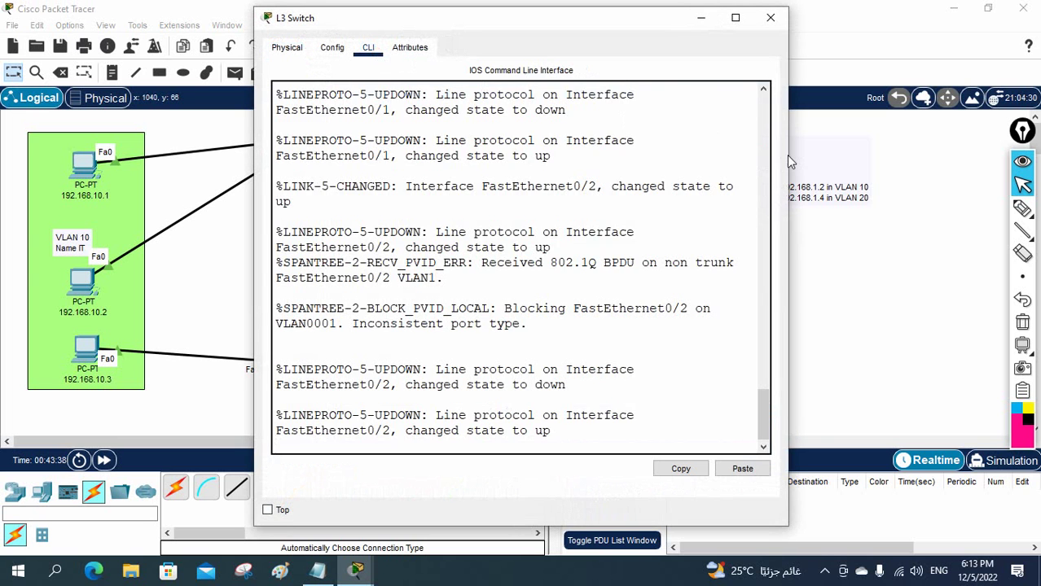
{"action": "left_click_drag", "start_coordinate": [788, 162], "coordinate": [1006, 162]}
{"action": "left_click_drag", "start_coordinate": [702, 27], "coordinate": [740, 26]}
Answer no to the initial configuration dialog, reach the Switch> prompt, and move the window so the L3 Switch links are visible
{"action": "key", "text": "Return"}
{"action": "key", "text": "Return"}
{"action": "key", "text": "Return"}
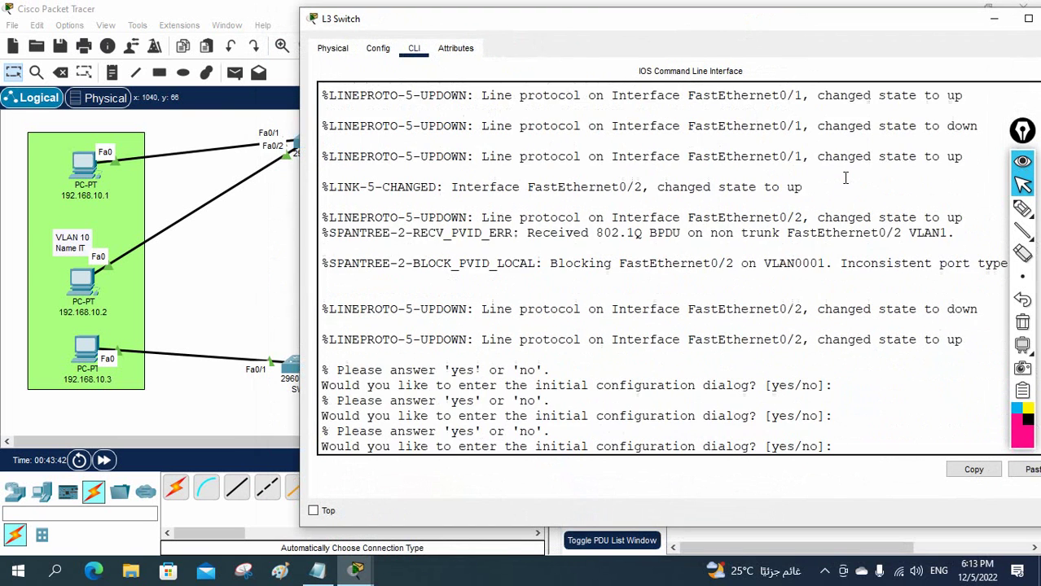
{"action": "type", "text": "no"}
{"action": "key", "text": "Return"}
{"action": "key", "text": "Return"}
{"action": "key", "text": "Return"}
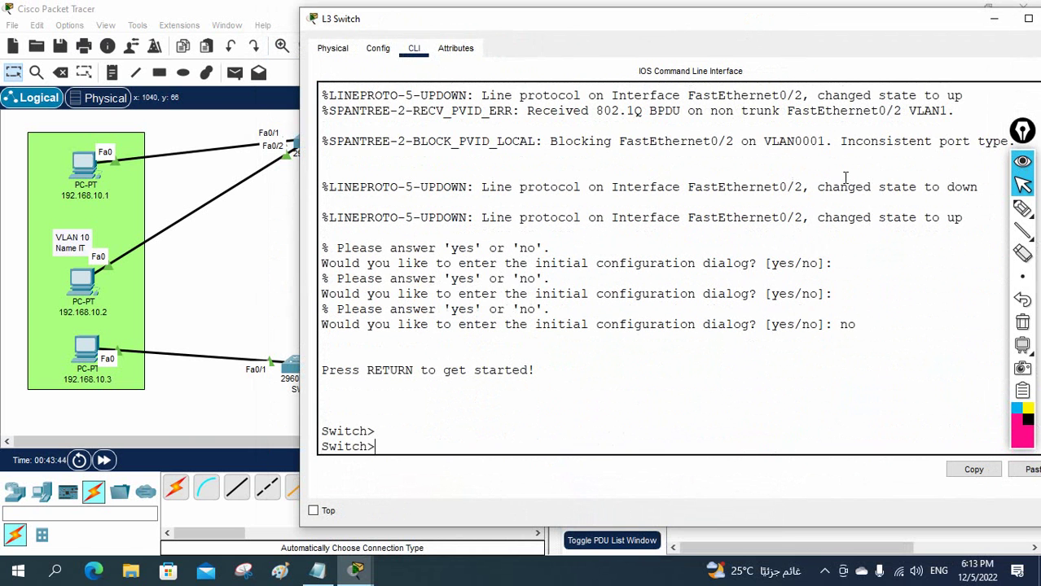
{"action": "left_click_drag", "start_coordinate": [601, 20], "coordinate": [765, 39]}
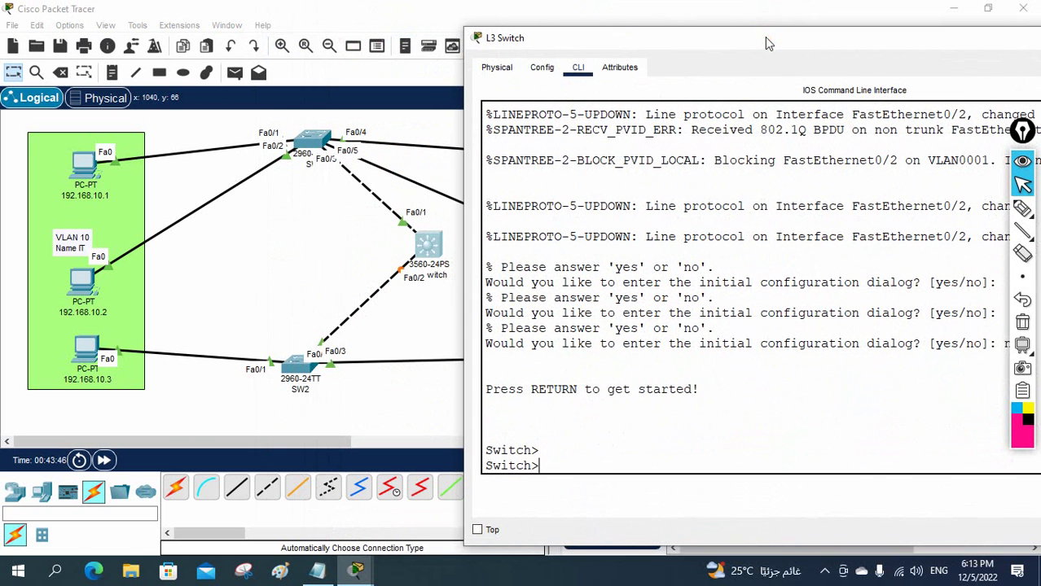
Enter global configuration mode on the L3 Switch and set its hostname to L3-switch
{"action": "type", "text": "en"}
{"action": "key", "text": "Return"}
{"action": "type", "text": "config t"}
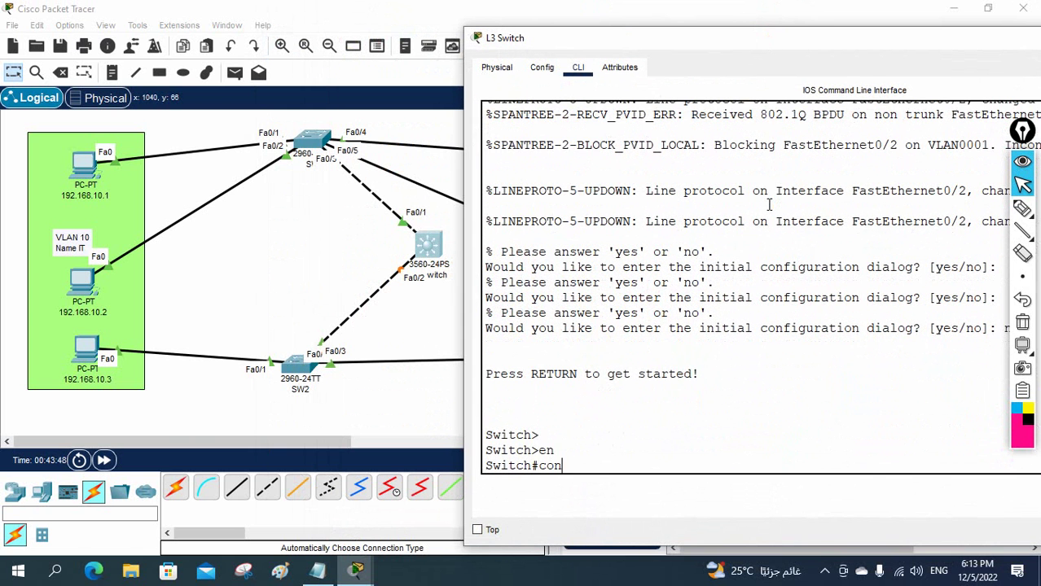
{"action": "key", "text": "Return"}
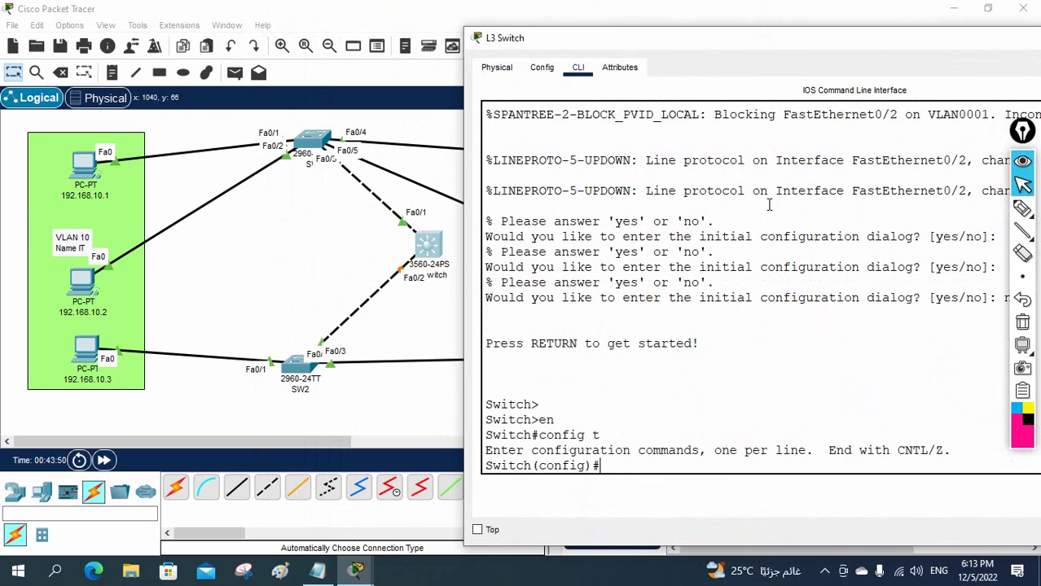
{"action": "type", "text": "hos"}
{"action": "key", "text": "Tab"}
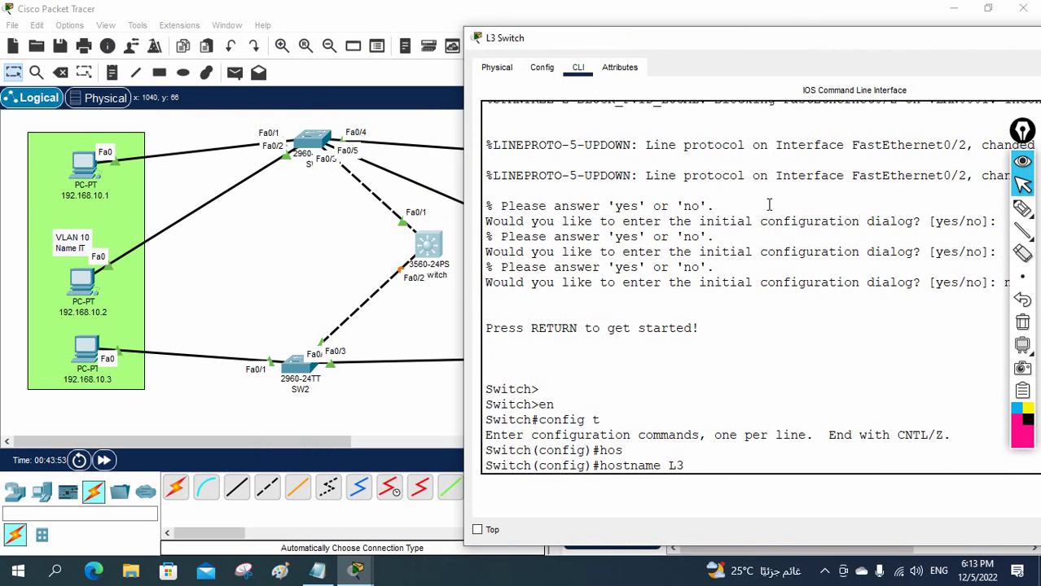
{"action": "type", "text": "L3-switch"}
{"action": "key", "text": "Return"}
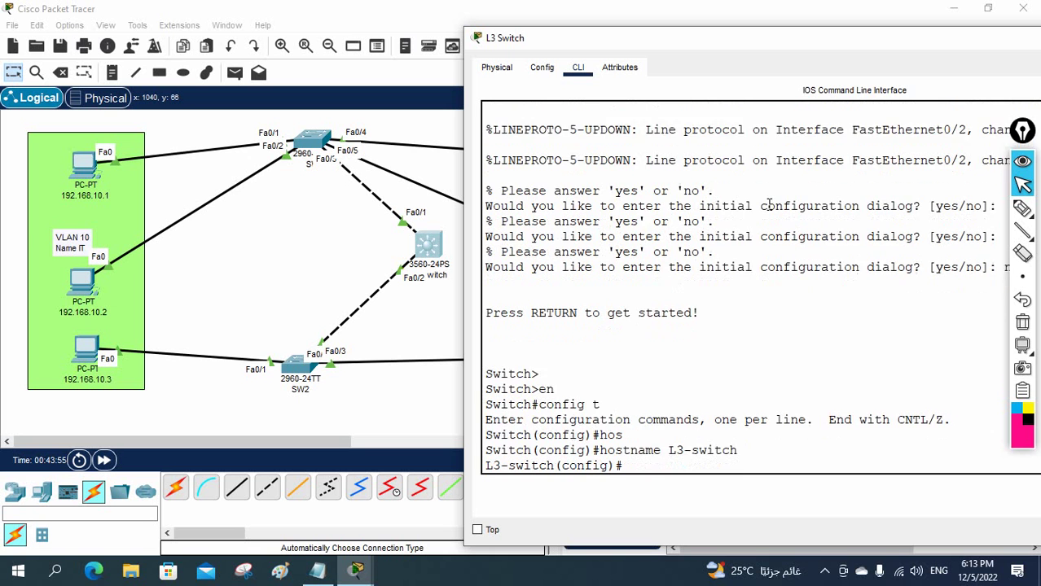
{"action": "key", "text": "Return"}
{"action": "key", "text": "Return"}
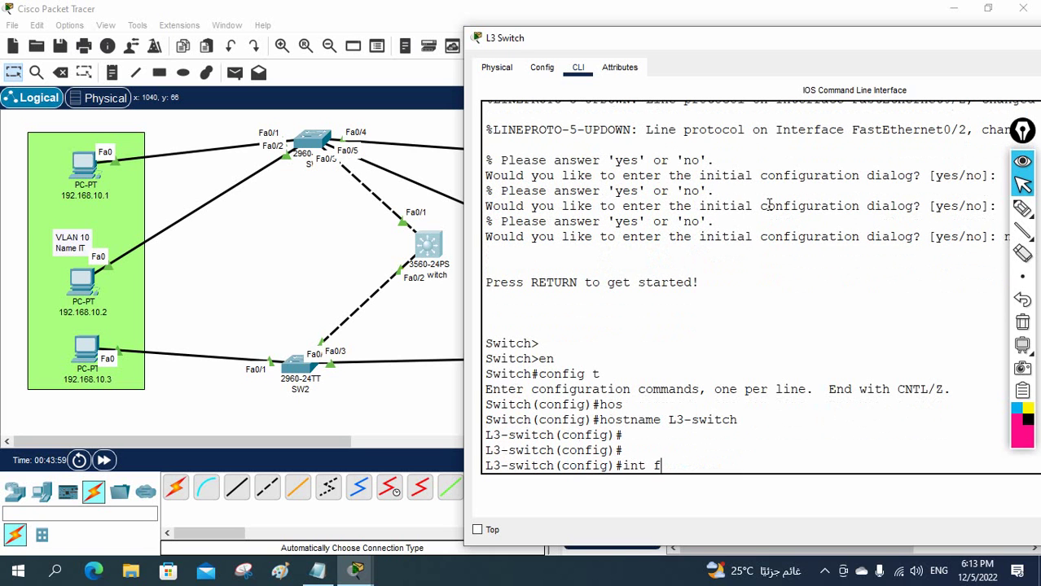
Enter interface f0/1 on the L3 Switch and set its trunk encapsulation to dot1q
{"action": "type", "text": "int f0/1"}
{"action": "key", "text": "Return"}
{"action": "type", "text": "switch(config-if)#sw"}
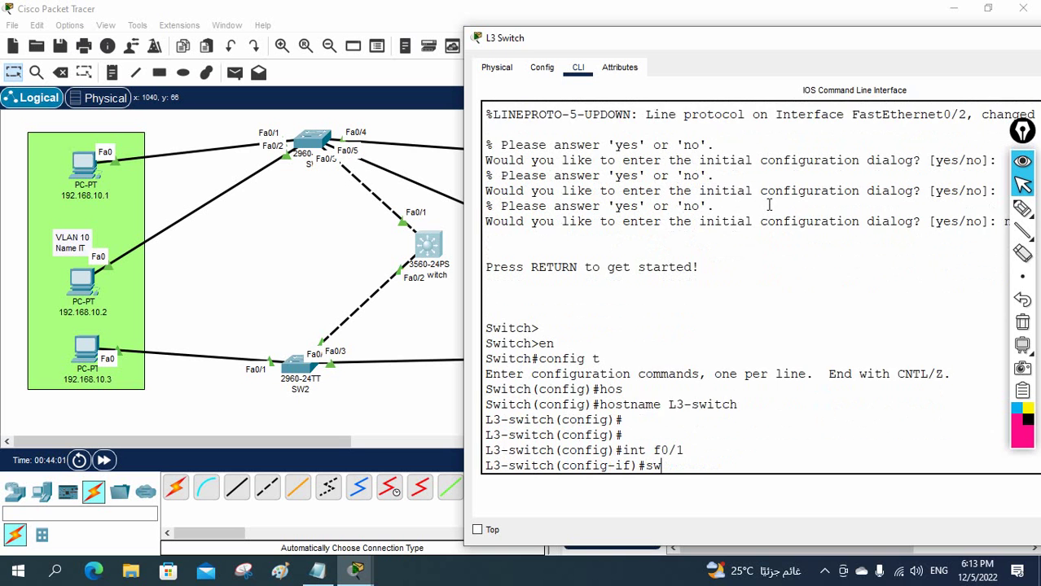
{"action": "key", "text": "Tab"}
{"action": "type", "text": "tr"}
{"action": "key", "text": "Tab"}
{"action": "type", "text": "en"}
{"action": "key", "text": "Tab"}
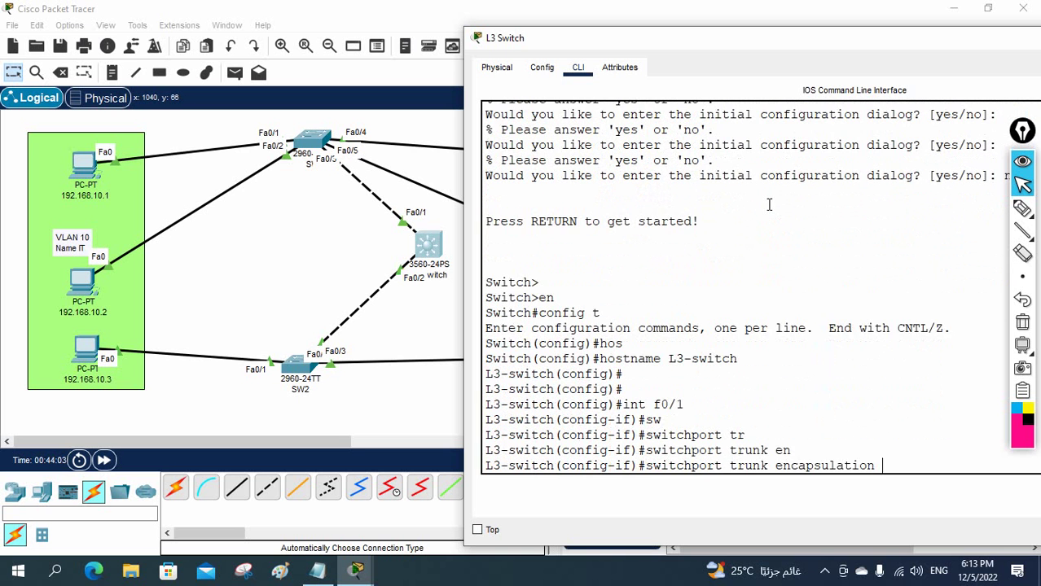
{"action": "type", "text": "do"}
{"action": "key", "text": "Tab"}
{"action": "key", "text": "Return"}
Set interface f0/1 of the L3 Switch to switchport mode trunk
{"action": "type", "text": "switch(config-if)#sw"}
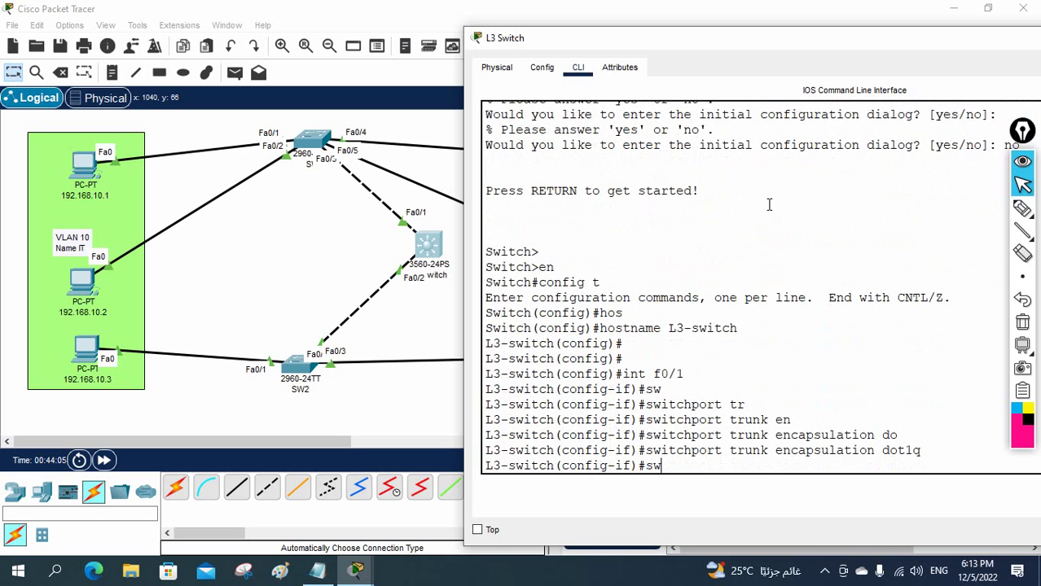
{"action": "key", "text": "Tab"}
{"action": "type", "text": "mo"}
{"action": "key", "text": "Tab"}
{"action": "type", "text": "t"}
{"action": "key", "text": "Tab"}
{"action": "key", "text": "Return"}
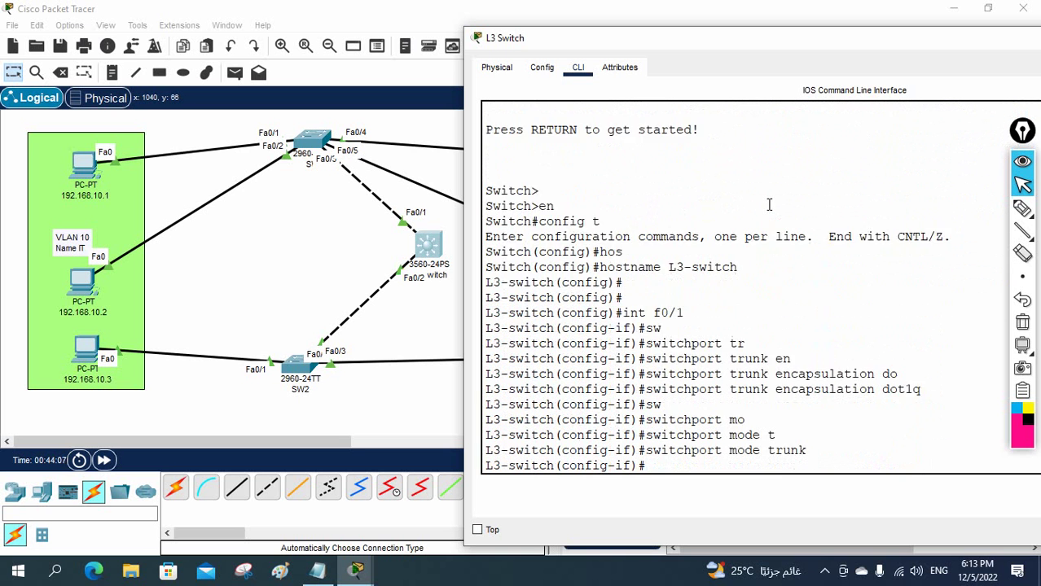
{"action": "left_click_drag", "start_coordinate": [926, 389], "coordinate": [649, 390]}
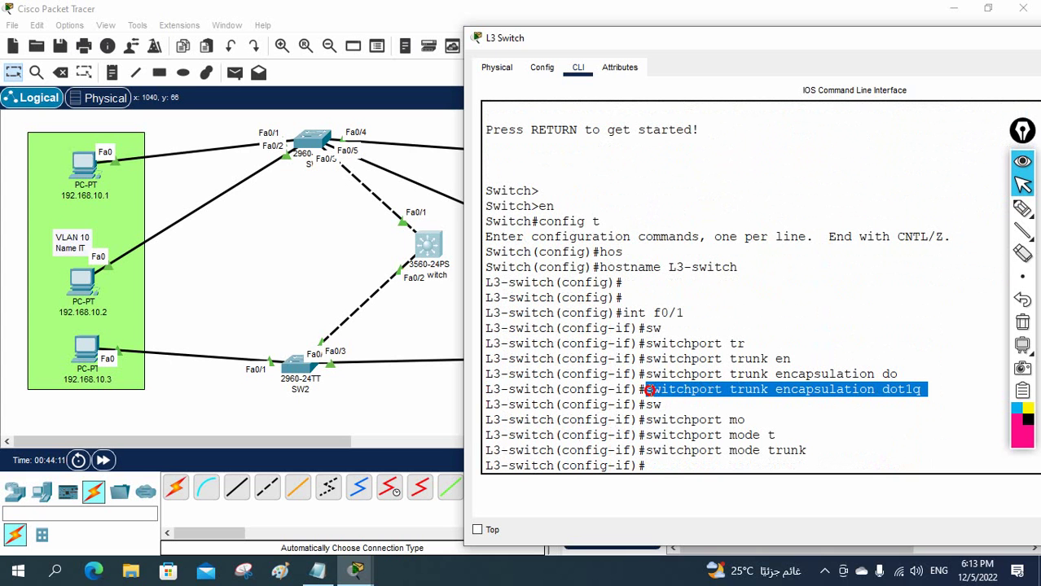
{"action": "left_click_drag", "start_coordinate": [832, 462], "coordinate": [811, 448]}
{"action": "left_click_drag", "start_coordinate": [929, 390], "coordinate": [654, 383]}
{"action": "left_click_drag", "start_coordinate": [811, 453], "coordinate": [649, 451]}
{"action": "left_click", "coordinate": [743, 445]}
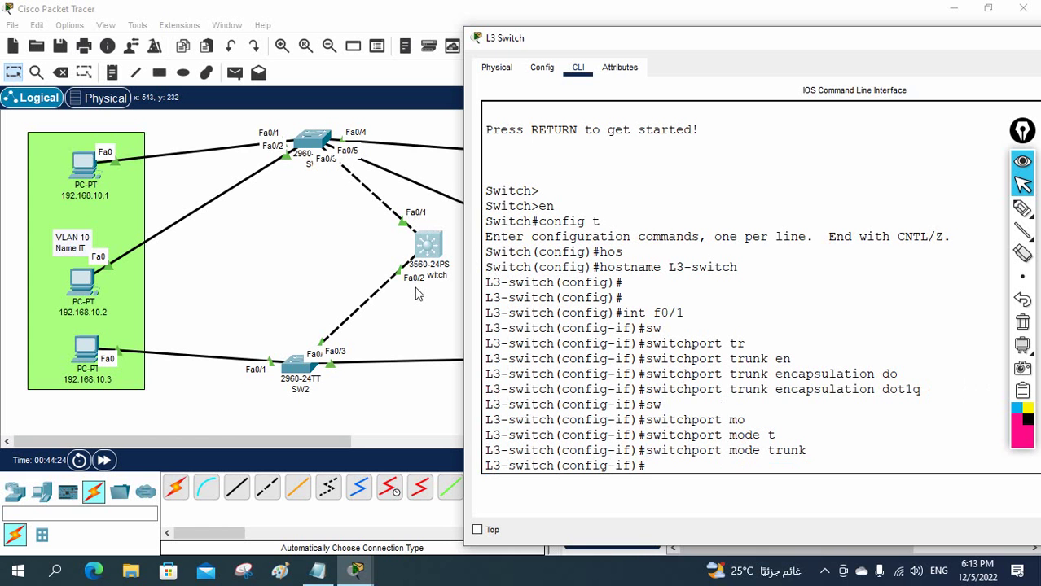
Enter interface f0/2 configuration mode on the L3 Switch
{"action": "left_click", "coordinate": [810, 326]}
{"action": "type", "text": "int f0/2"}
{"action": "key", "text": "Return"}
Try to set interface f0/2 to switchport mode trunk without specifying a trunk encapsulation
{"action": "type", "text": "sw"}
{"action": "key", "text": "Tab"}
{"action": "type", "text": "m"}
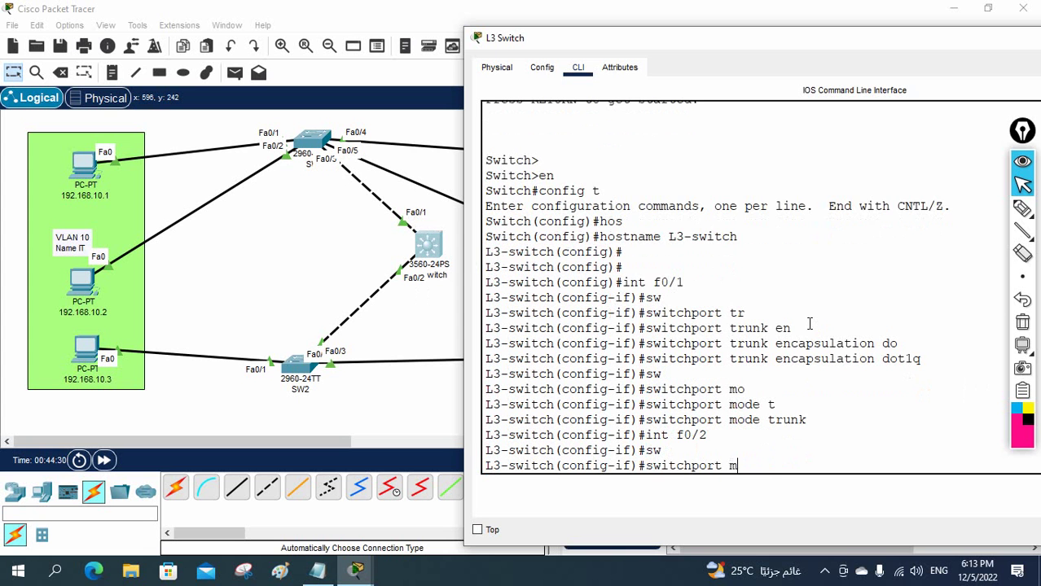
{"action": "type", "text": "o"}
{"action": "key", "text": "Tab"}
{"action": "type", "text": "tr"}
{"action": "key", "text": "Tab"}
{"action": "key", "text": "Return"}
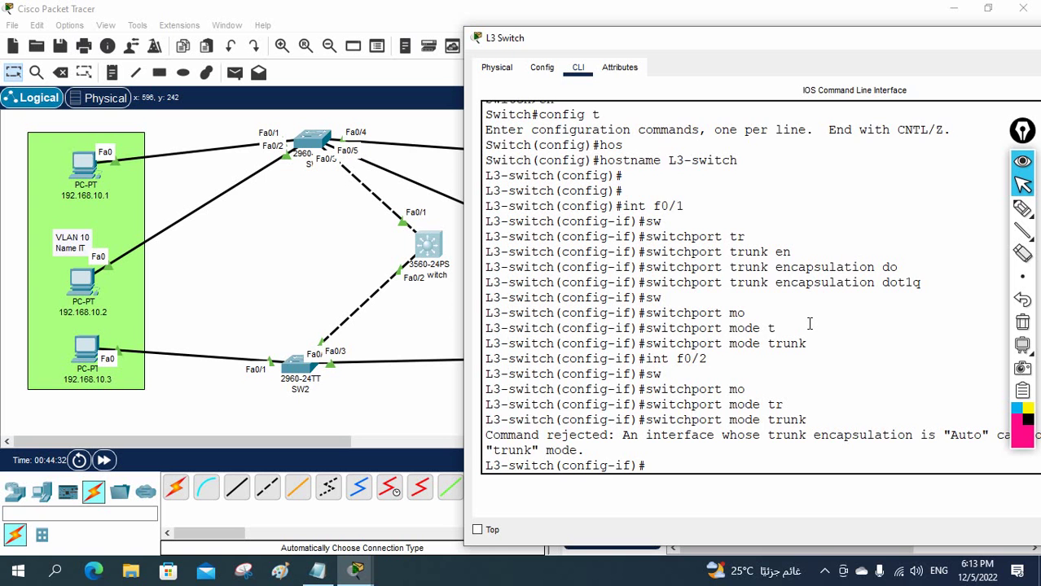
{"action": "key", "text": "Return"}
{"action": "key", "text": "Return"}
Set the trunk encapsulation of interface f0/2 on the L3 Switch to dot1q
{"action": "type", "text": "sw"}
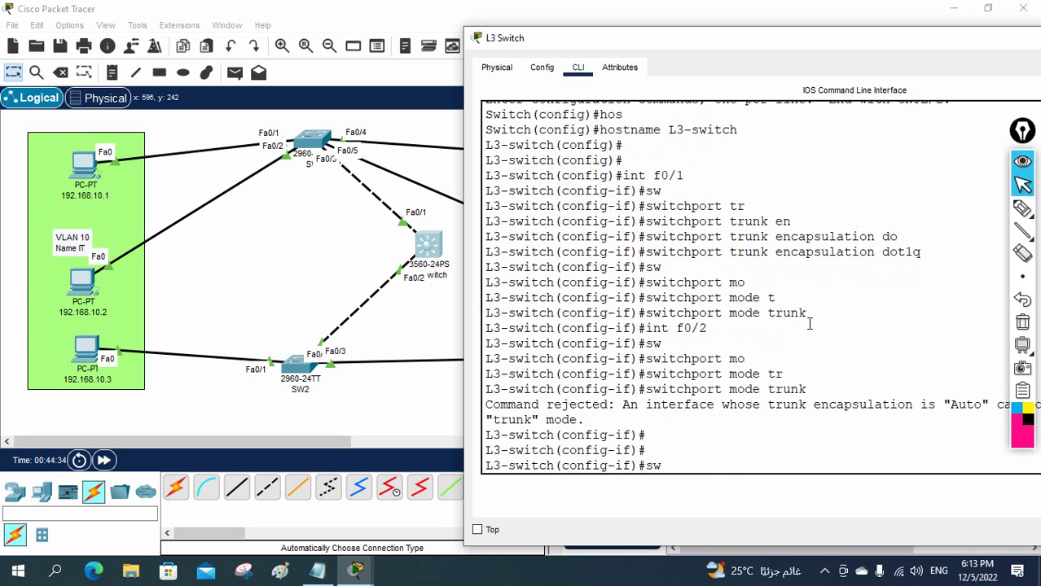
{"action": "key", "text": "Tab"}
{"action": "type", "text": "tr"}
{"action": "key", "text": "Tab"}
{"action": "type", "text": "d"}
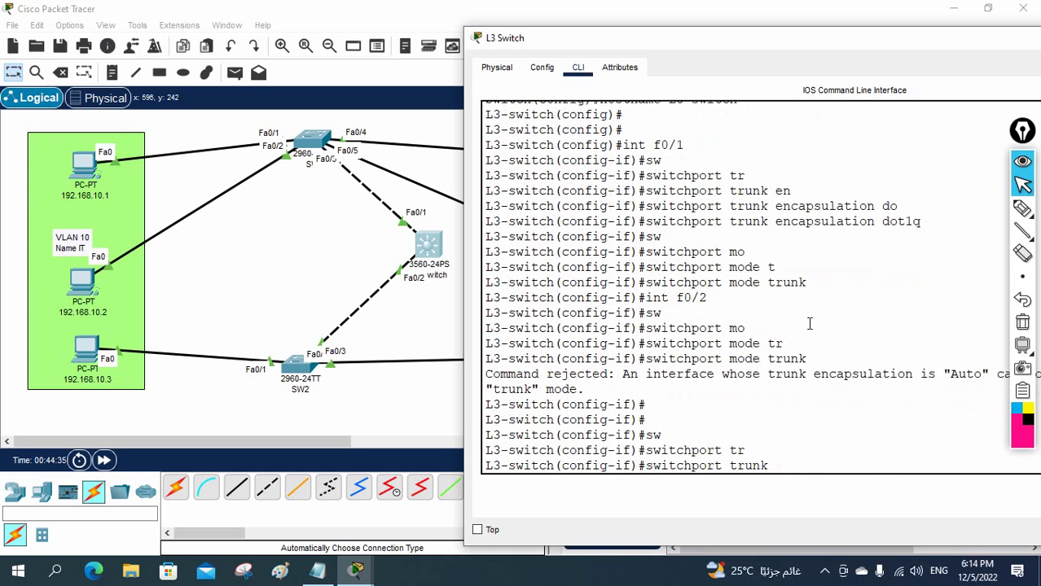
{"action": "type", "text": "en"}
{"action": "key", "text": "Tab"}
{"action": "type", "text": "do"}
{"action": "key", "text": "Tab"}
{"action": "key", "text": "Return"}
Set interface f0/2 of the L3 Switch to switchport mode trunk
{"action": "type", "text": "switch(config-if)#sw"}
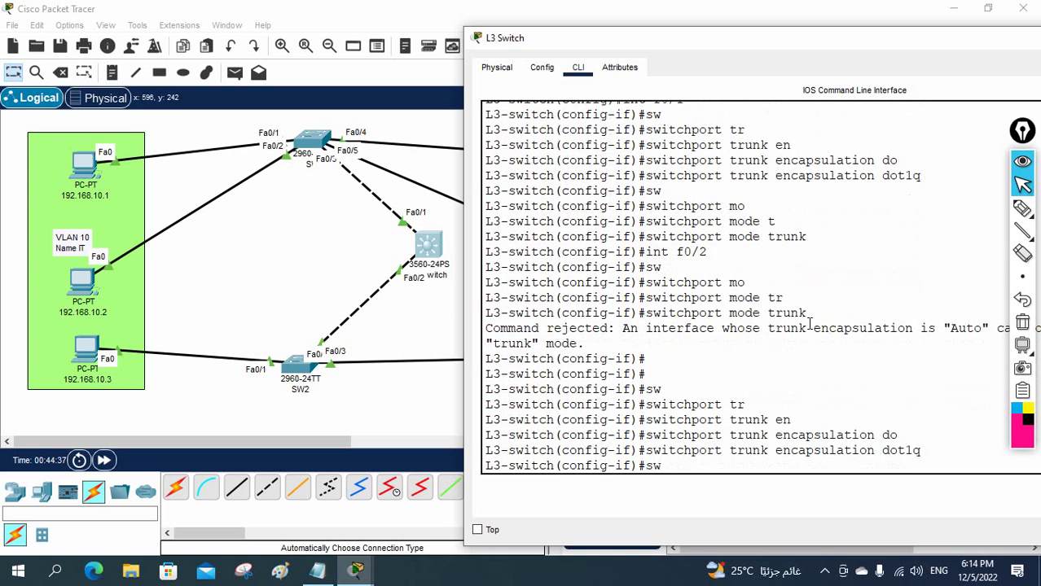
{"action": "key", "text": "Tab"}
{"action": "type", "text": "mo"}
{"action": "key", "text": "Tab"}
{"action": "type", "text": "t"}
{"action": "key", "text": "Tab"}
{"action": "key", "text": "Return"}
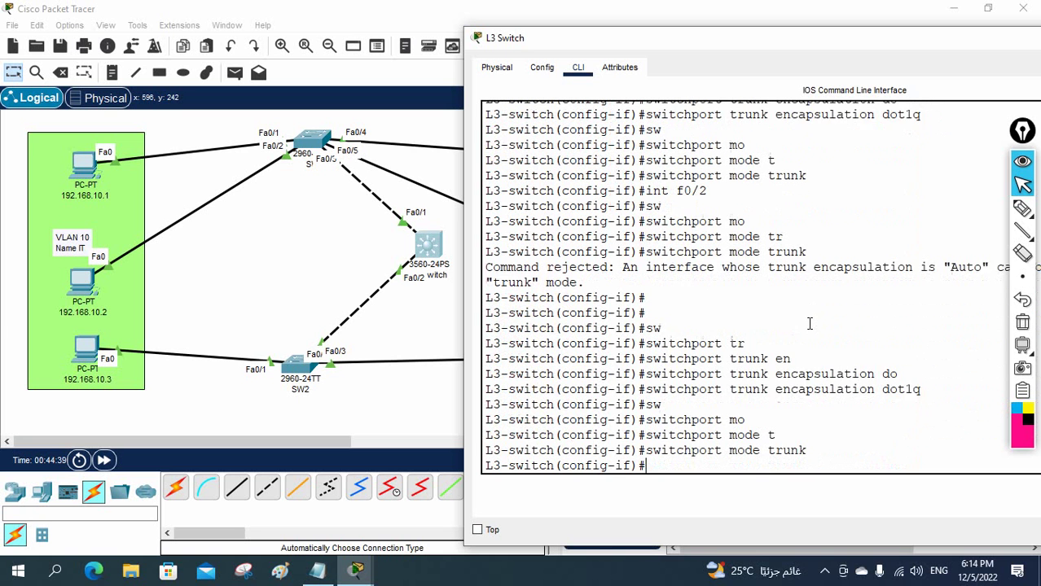
{"action": "key", "text": "Return"}
{"action": "key", "text": "Return"}
Return to privileged EXEC mode on the L3 Switch and check its trunk ports with sh int trunk
{"action": "key", "text": "ctrl+z"}
{"action": "key", "text": "Return"}
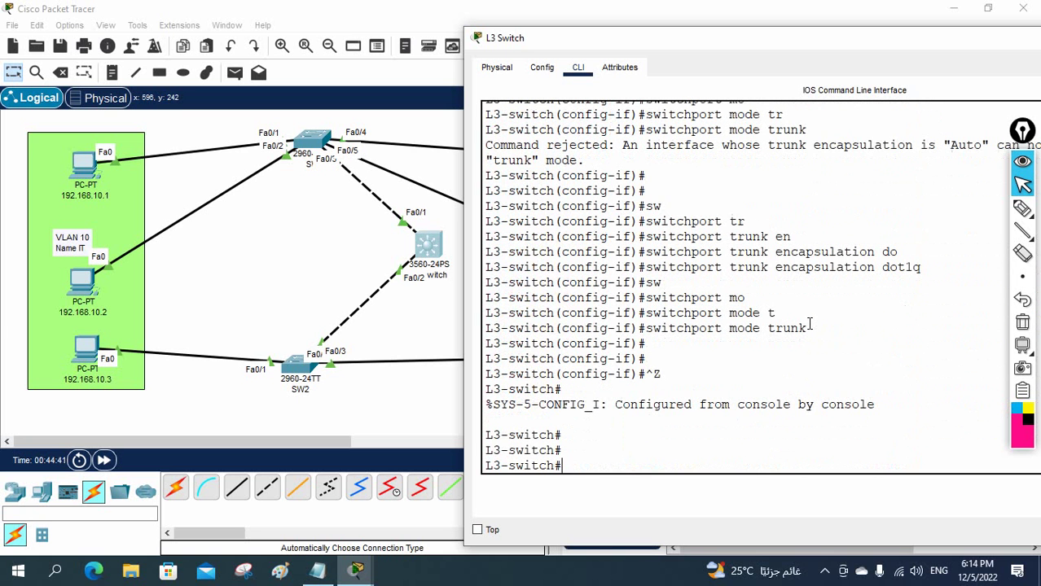
{"action": "type", "text": "sh int tr"}
{"action": "key", "text": "Tab"}
{"action": "key", "text": "Return"}
{"action": "key", "text": "Return"}
{"action": "key", "text": "Return"}
{"action": "key", "text": "Return"}
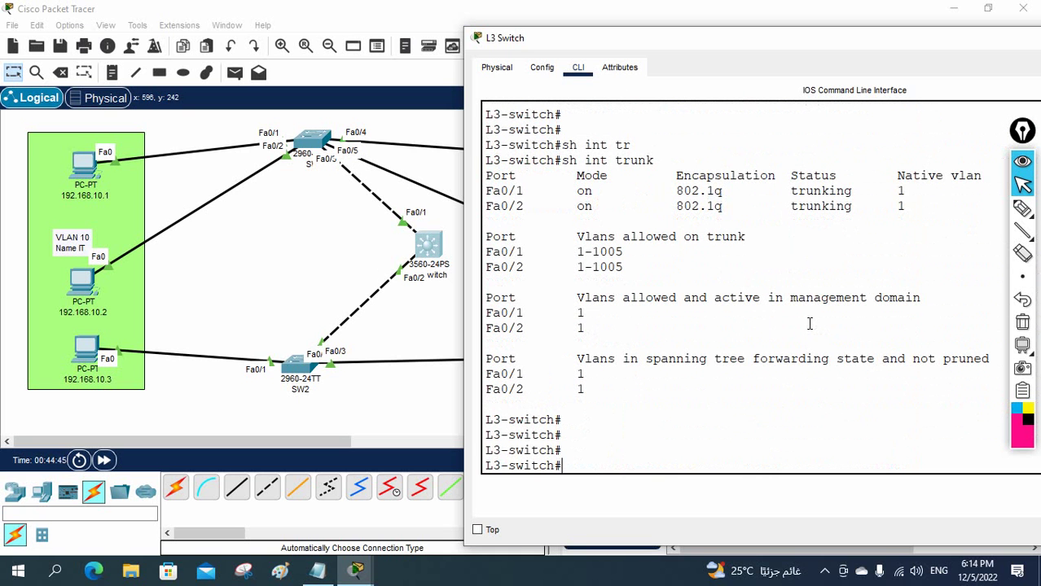
{"action": "left_click_drag", "start_coordinate": [484, 185], "coordinate": [579, 207]}
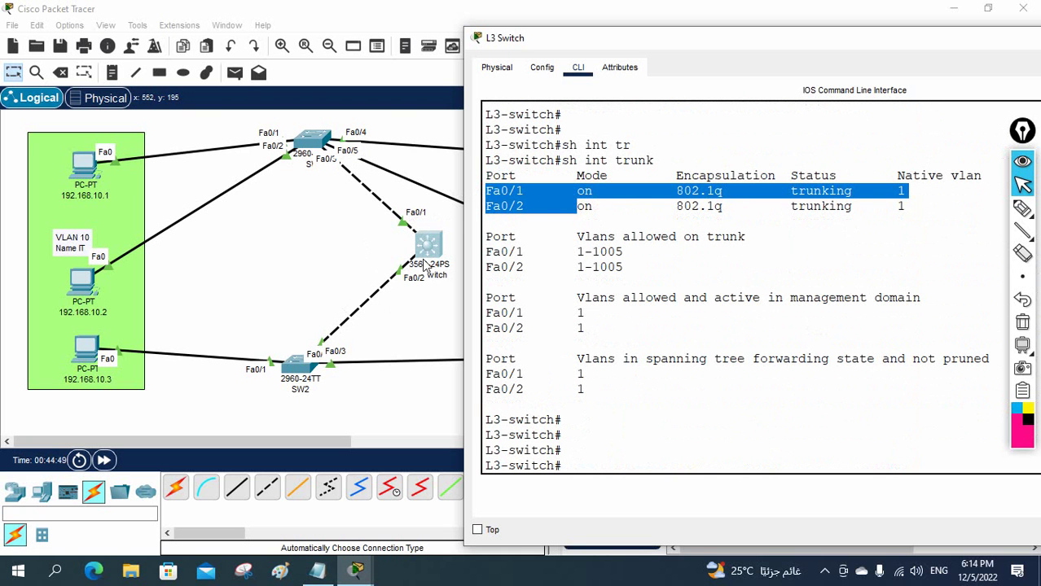
Enter global configuration mode on the L3 Switch and create VLAN 10 with the name IT
{"action": "left_click_drag", "start_coordinate": [627, 41], "coordinate": [696, 32]}
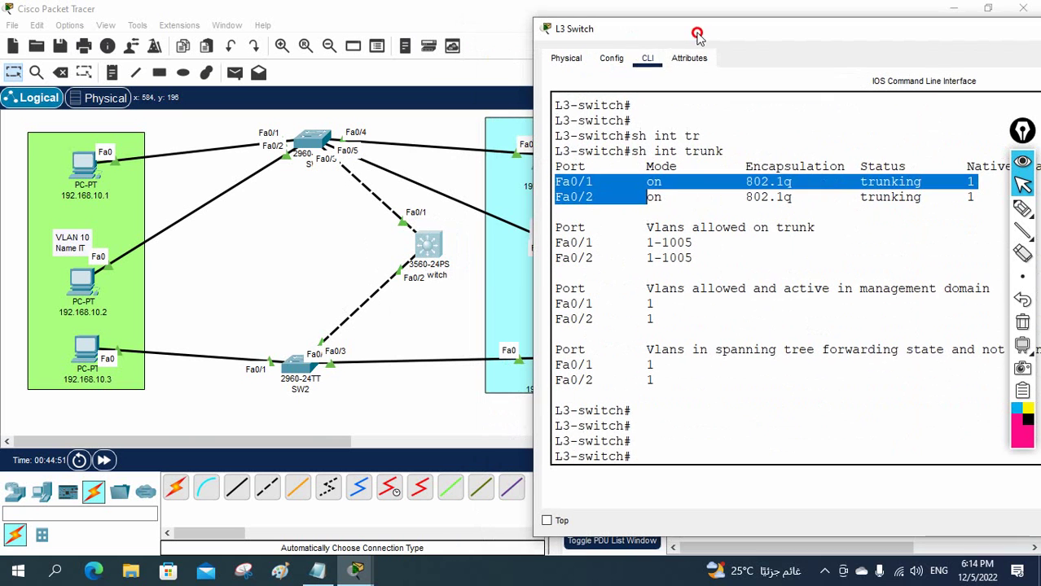
{"action": "left_click", "coordinate": [770, 375]}
{"action": "type", "text": "co"}
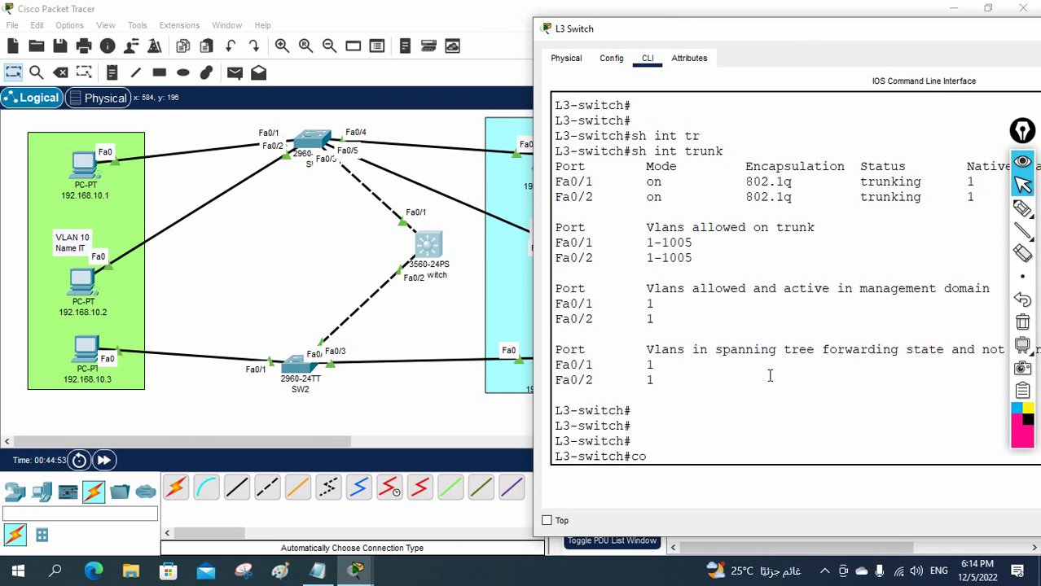
{"action": "type", "text": "nfig t"}
{"action": "key", "text": "Return"}
{"action": "type", "text": "vl"}
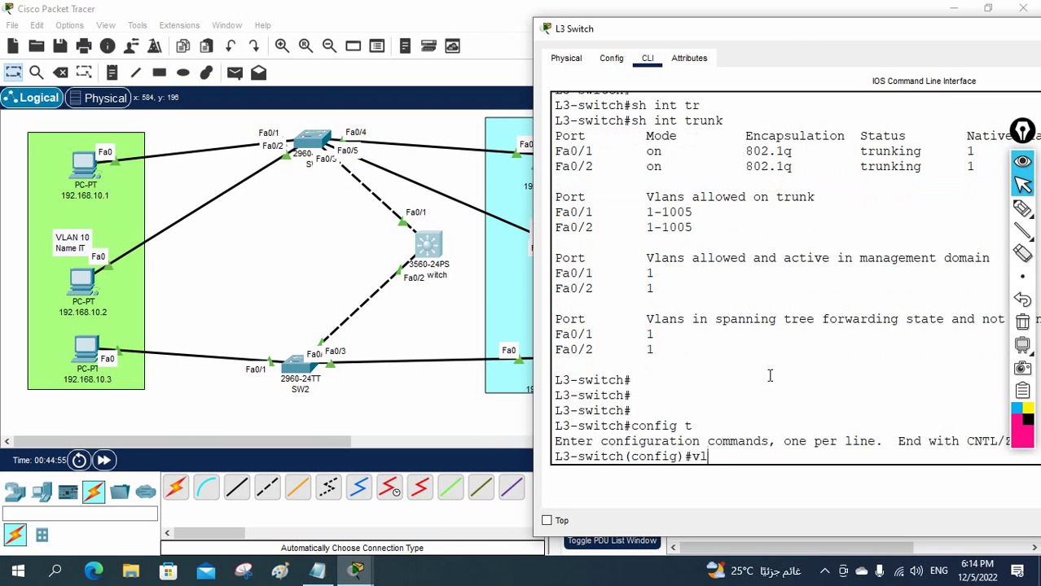
{"action": "type", "text": "an"}
{"action": "key", "text": "BackSpace"}
{"action": "type", "text": "an 10"}
{"action": "key", "text": "Return"}
{"action": "type", "text": "na"}
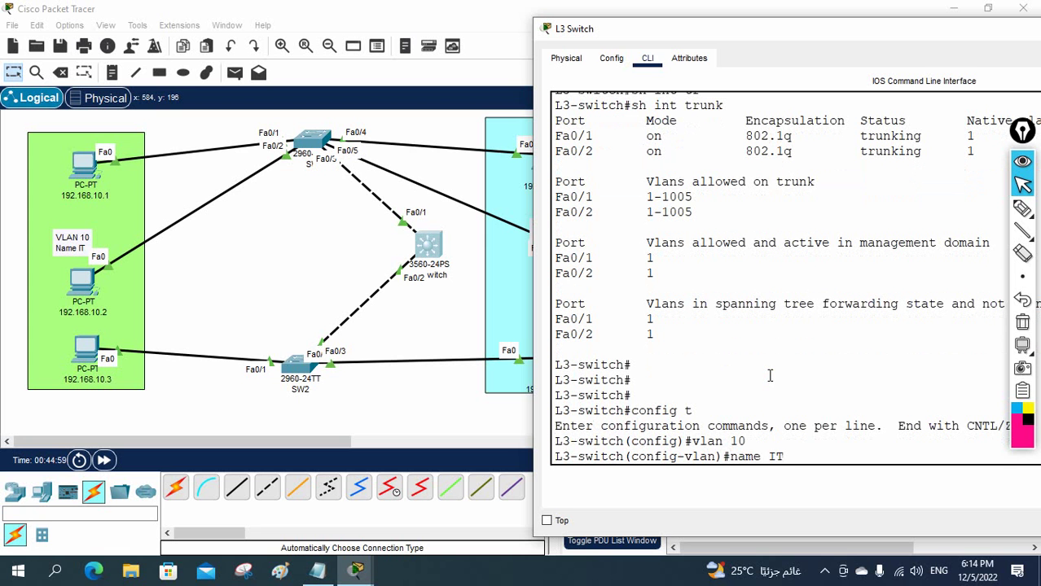
{"action": "type", "text": "me IT"}
{"action": "key", "text": "Return"}
Create VLAN 20 on the L3 Switch with the name Sale
{"action": "type", "text": "vl"}
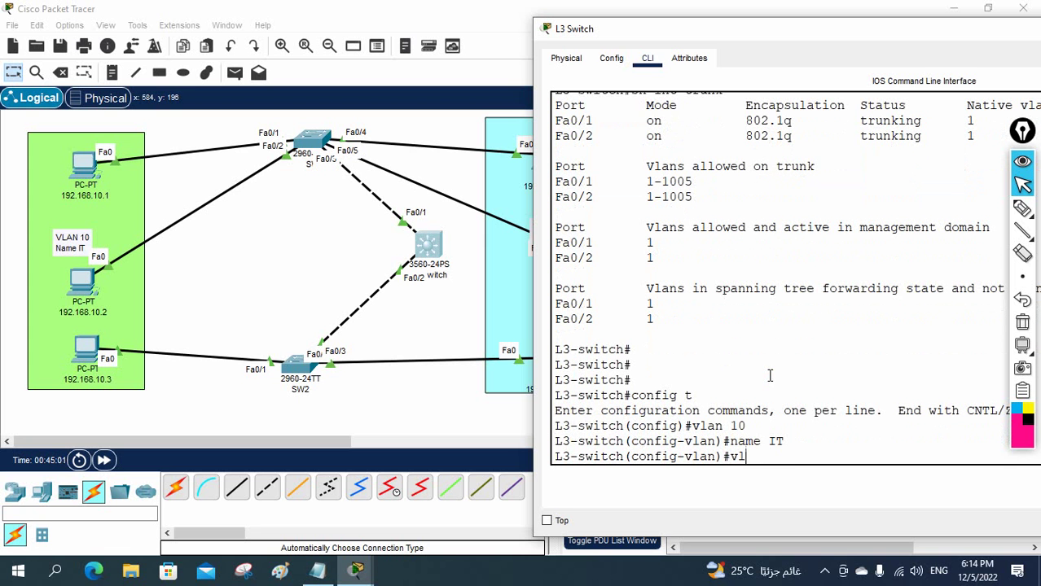
{"action": "type", "text": "an 20"}
{"action": "key", "text": "Return"}
{"action": "type", "text": "na"}
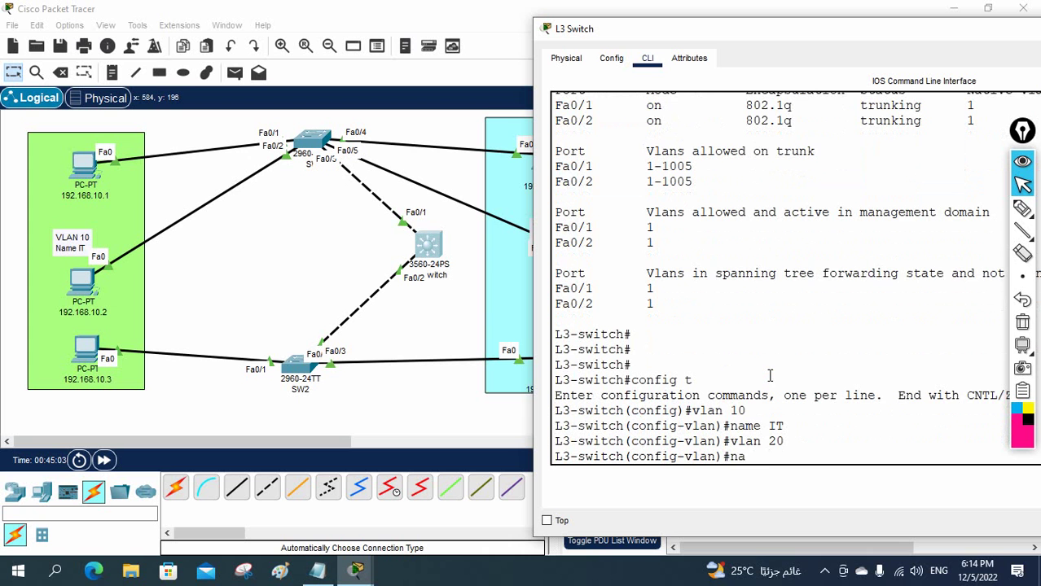
{"action": "type", "text": "me Sale"}
{"action": "key", "text": "Return"}
{"action": "key", "text": "Return"}
{"action": "key", "text": "Return"}
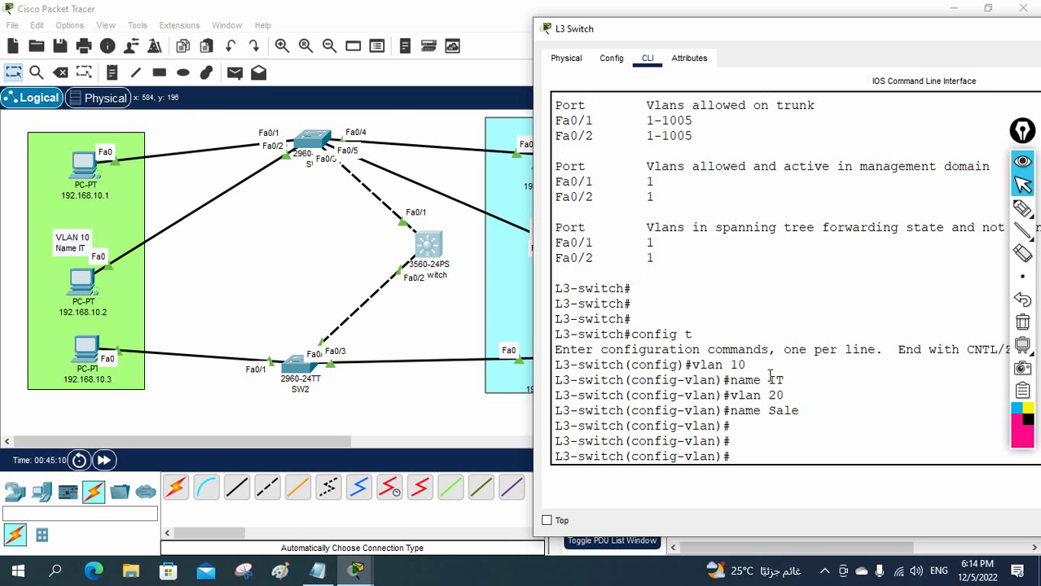
Give interface vlan 10 on the L3 Switch the IP address 192.168.10.100 255.255.255.0 and enable it with no sh
{"action": "type", "text": "int vlan 10"}
{"action": "key", "text": "Return"}
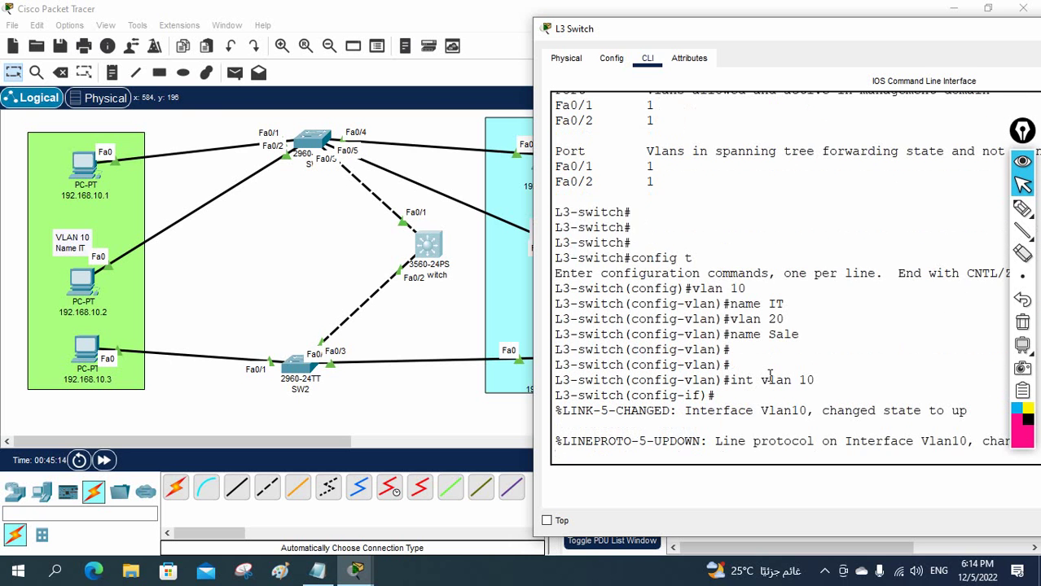
{"action": "key", "text": "Return"}
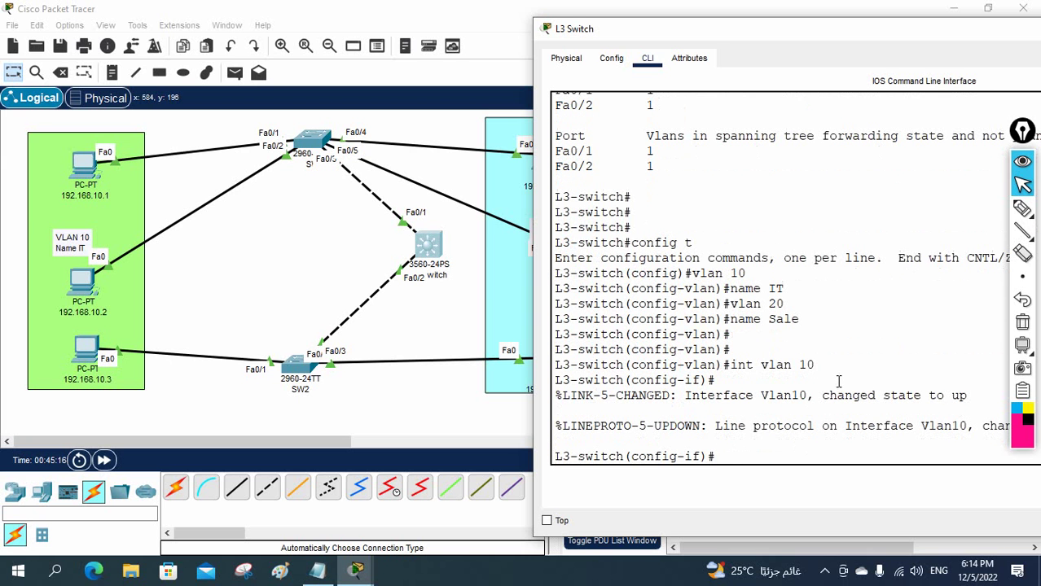
{"action": "type", "text": "ip add 1"}
{"action": "type", "text": "92.168.1"}
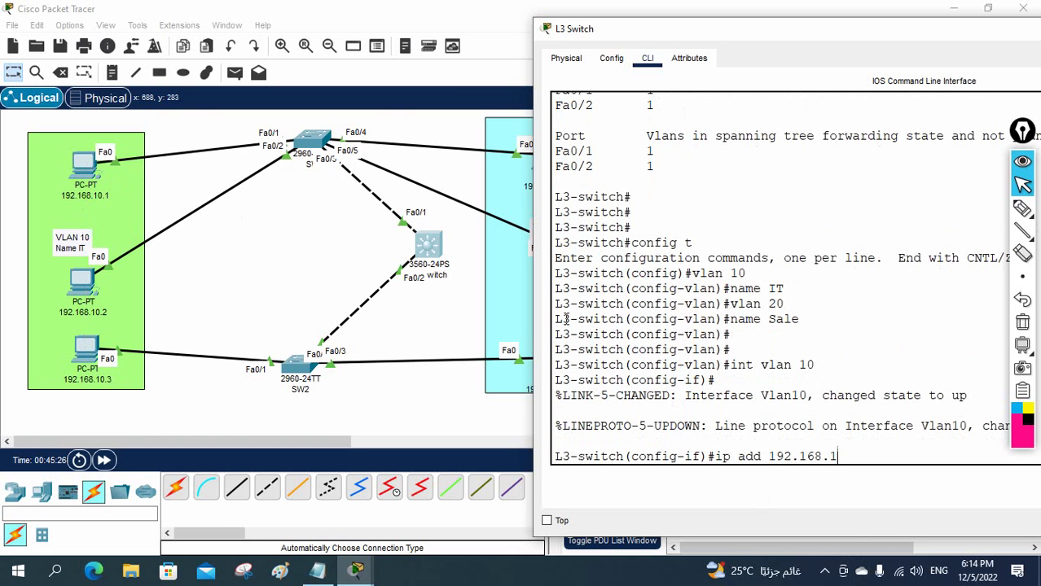
{"action": "type", "text": "0.100 255.255.2"}
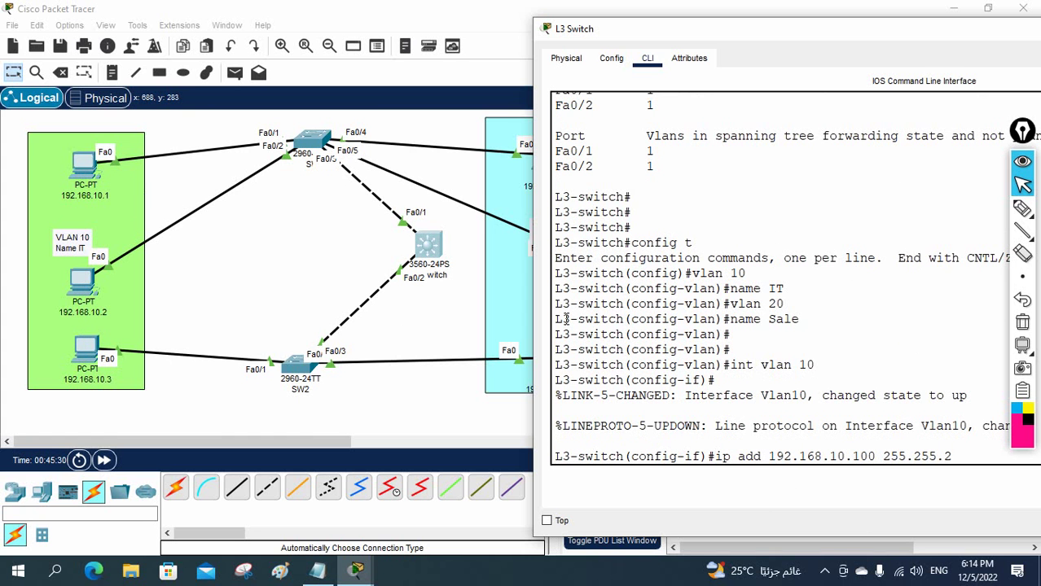
{"action": "type", "text": "55.0"}
{"action": "key", "text": "Return"}
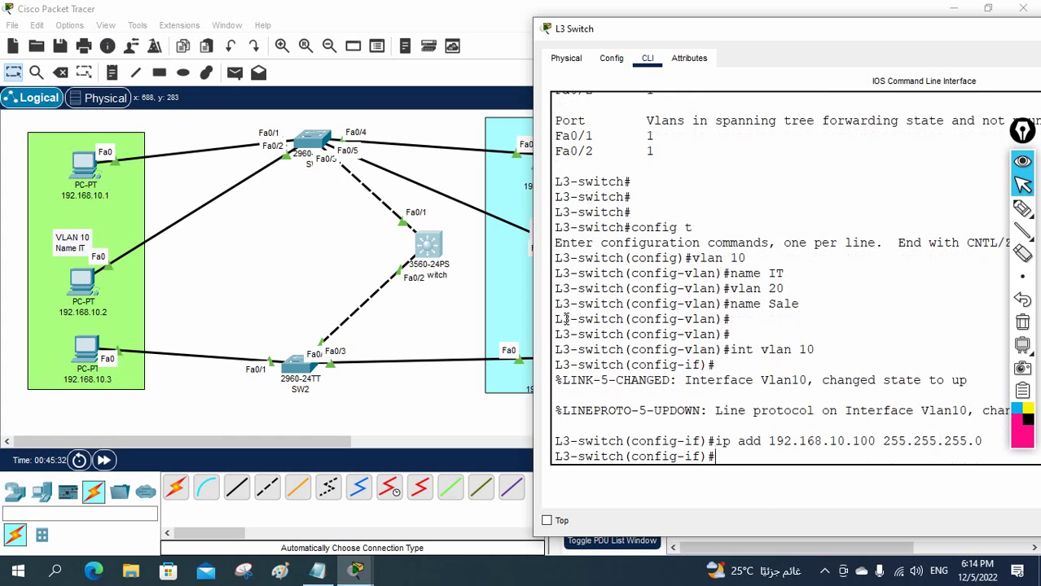
{"action": "type", "text": "no sh"}
{"action": "key", "text": "Return"}
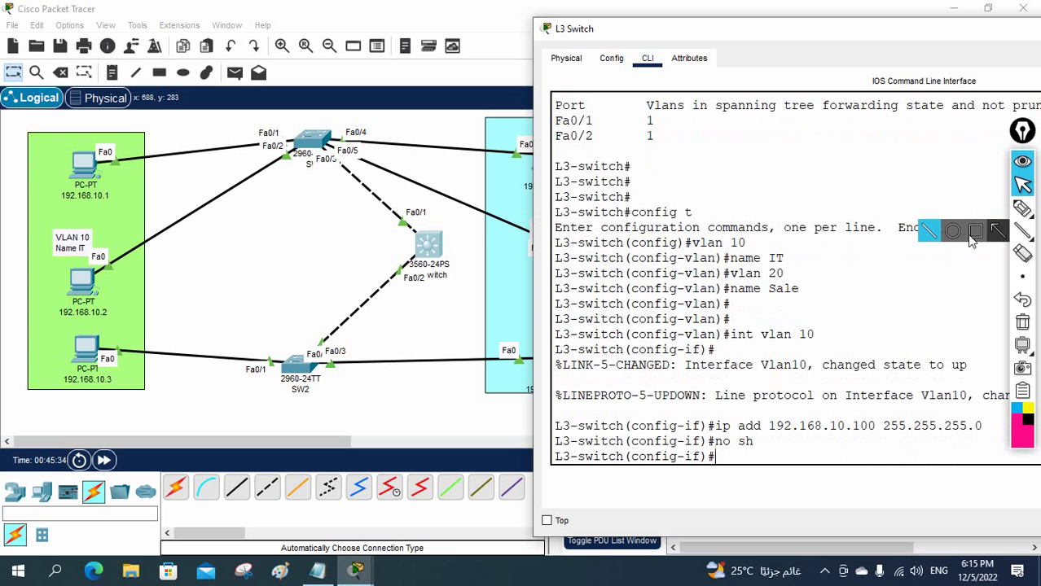
Copy the VLAN 10 interface address 192.168.10.100 and set it as the default gateway of PC 192.168.10.1
{"action": "left_click_drag", "start_coordinate": [876, 425], "coordinate": [770, 425]}
{"action": "right_click", "coordinate": [795, 427]}
{"action": "left_click", "coordinate": [811, 441]}
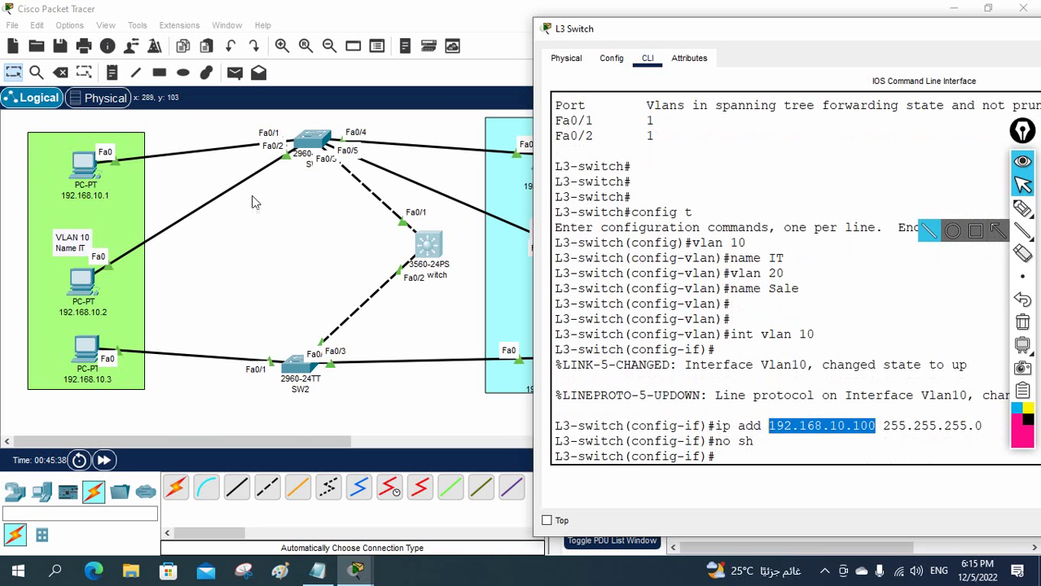
{"action": "left_click", "coordinate": [90, 169]}
{"action": "left_click", "coordinate": [300, 112]}
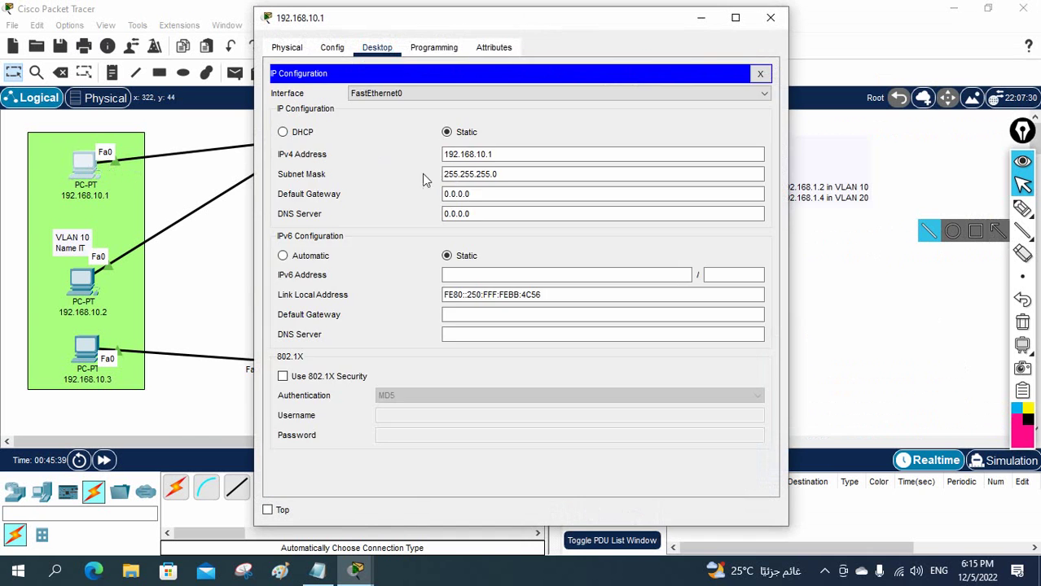
{"action": "left_click_drag", "start_coordinate": [499, 193], "coordinate": [427, 188]}
{"action": "key", "text": "ctrl+v"}
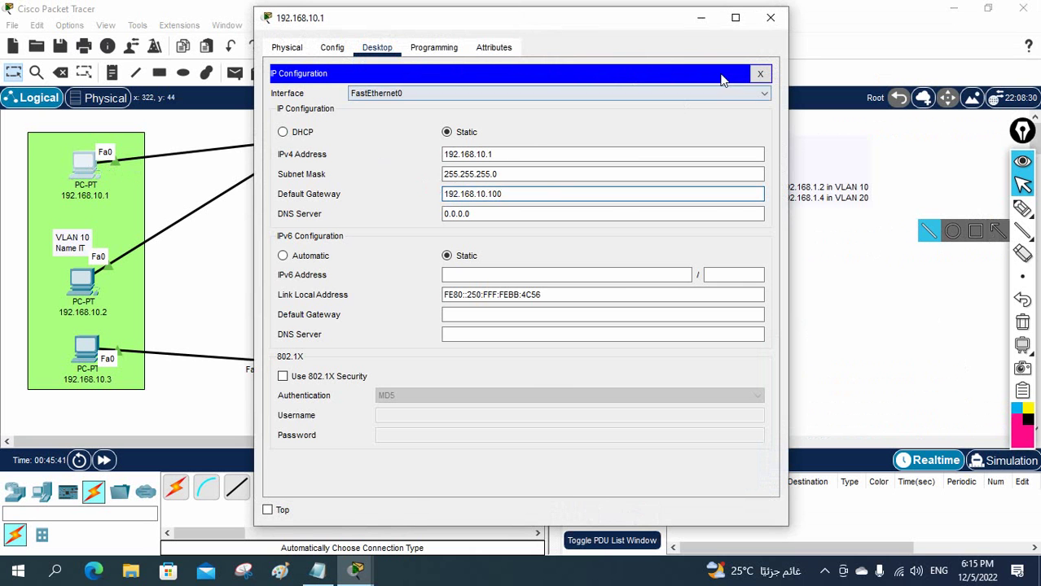
{"action": "left_click", "coordinate": [770, 17]}
Set the default gateway of PC 192.168.10.2 to 192.168.10.100
{"action": "left_click", "coordinate": [82, 281]}
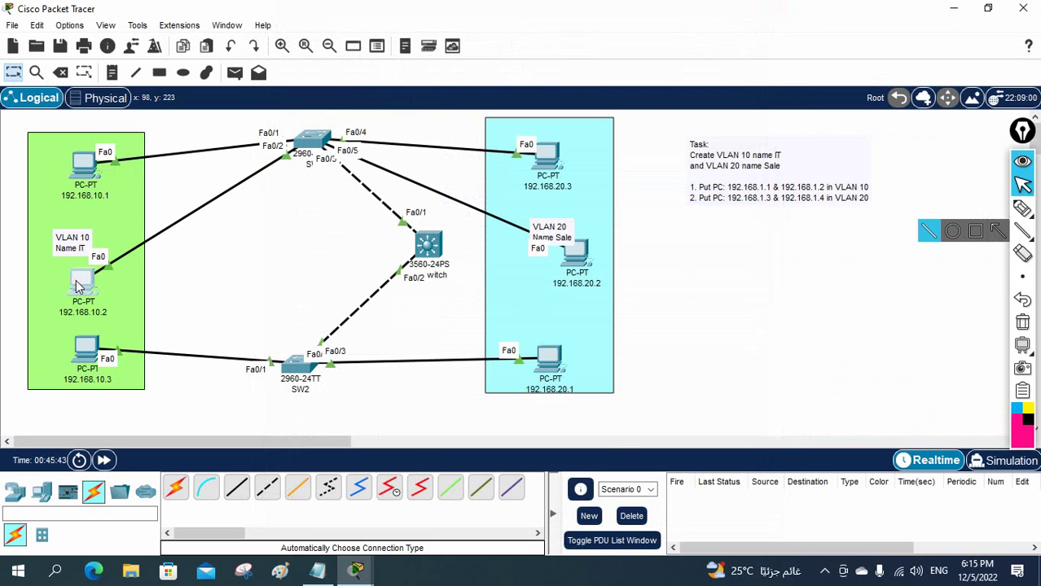
{"action": "left_click", "coordinate": [325, 106]}
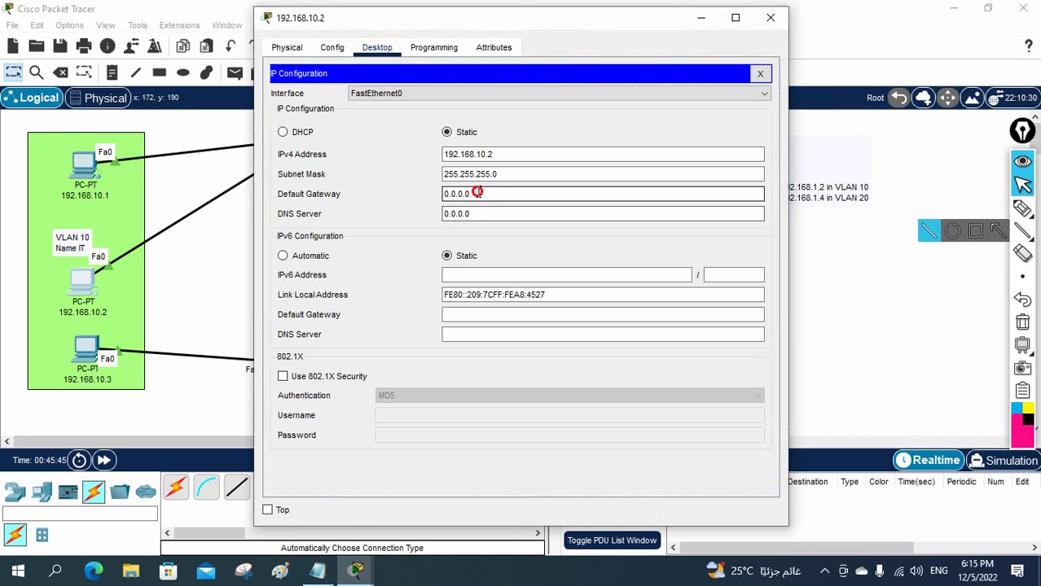
{"action": "left_click_drag", "start_coordinate": [476, 193], "coordinate": [392, 189]}
{"action": "key", "text": "ctrl+v"}
{"action": "left_click", "coordinate": [493, 215]}
{"action": "left_click", "coordinate": [770, 17]}
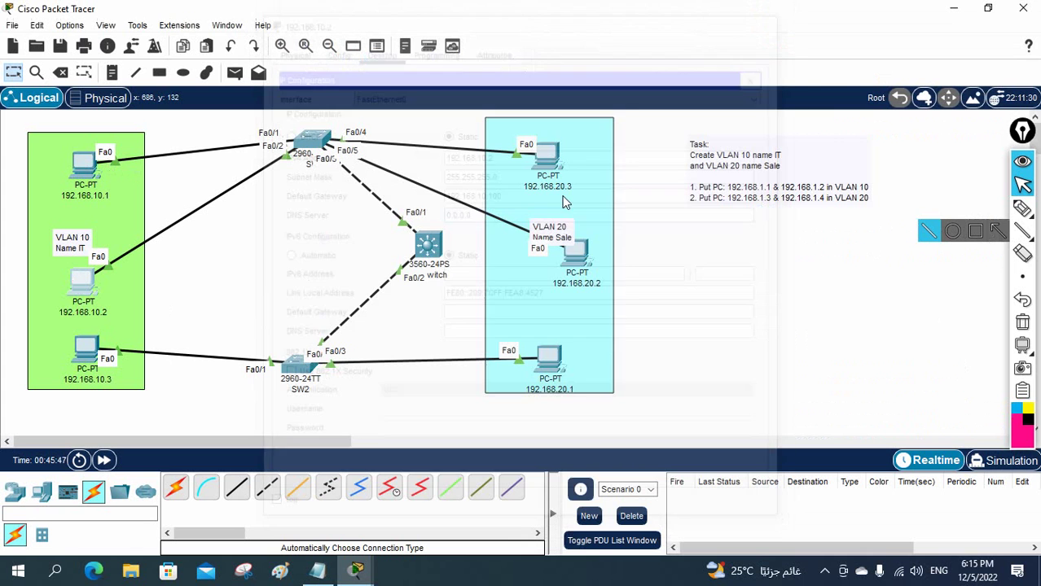
Close the command prompt on PC 192.168.10.3 and set its default gateway to 192.168.10.100
{"action": "left_click", "coordinate": [84, 349]}
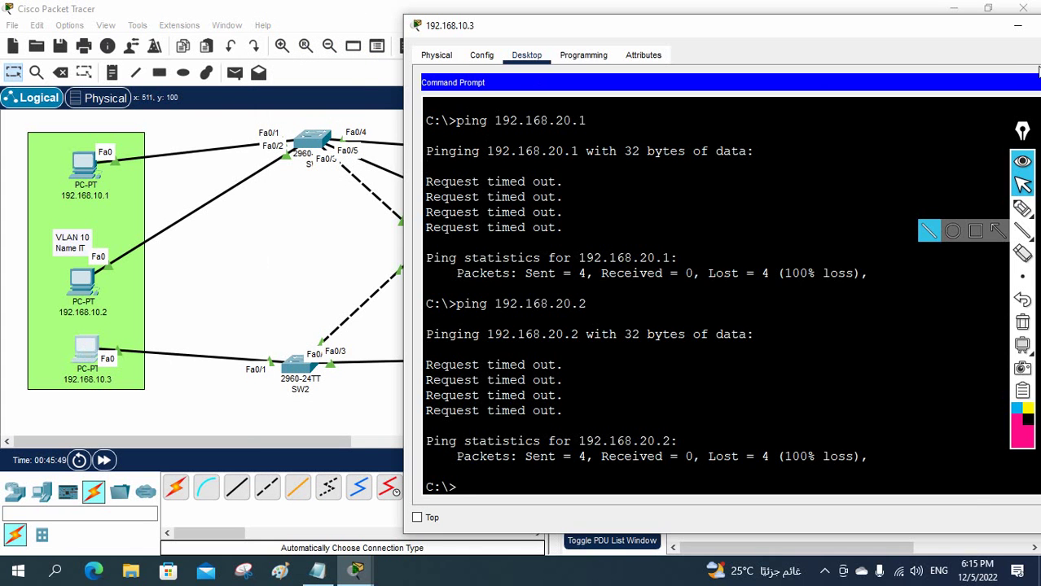
{"action": "left_click_drag", "start_coordinate": [929, 20], "coordinate": [722, 45]}
{"action": "left_click", "coordinate": [860, 101]}
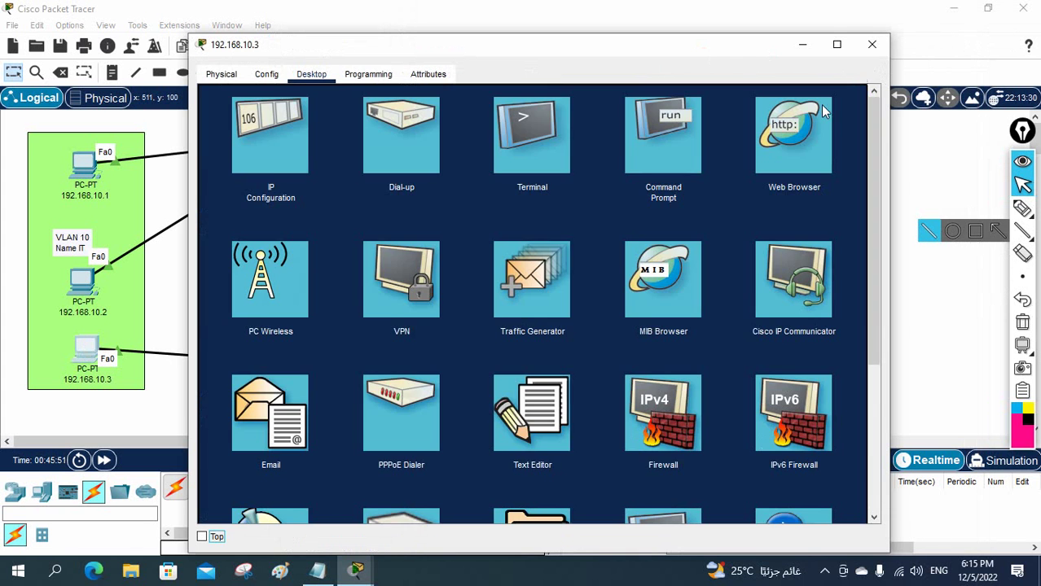
{"action": "left_click", "coordinate": [262, 165]}
{"action": "key", "text": "Tab"}
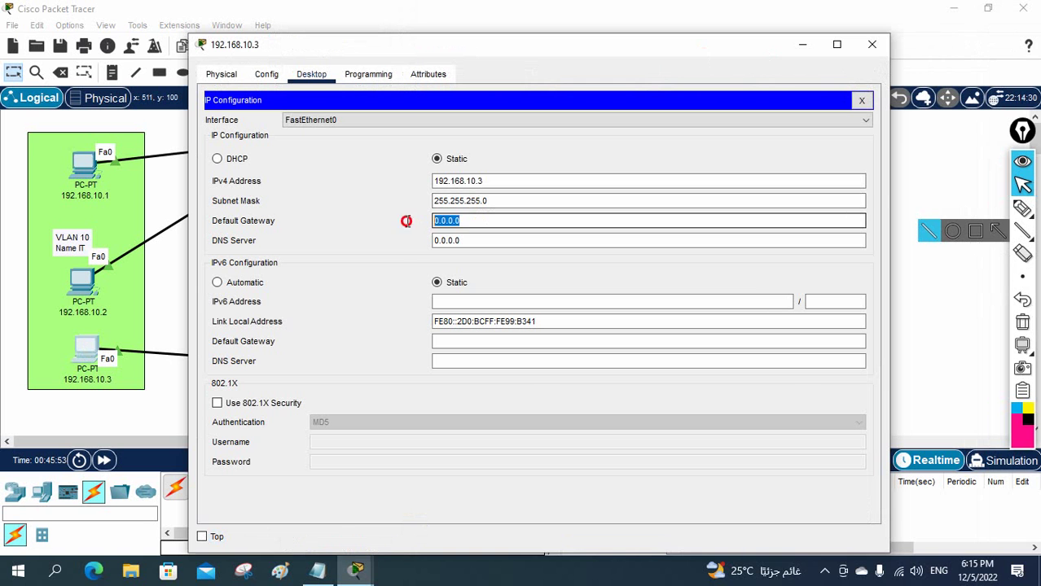
{"action": "type", "text": "192.168.10.100"}
{"action": "left_click", "coordinate": [871, 44]}
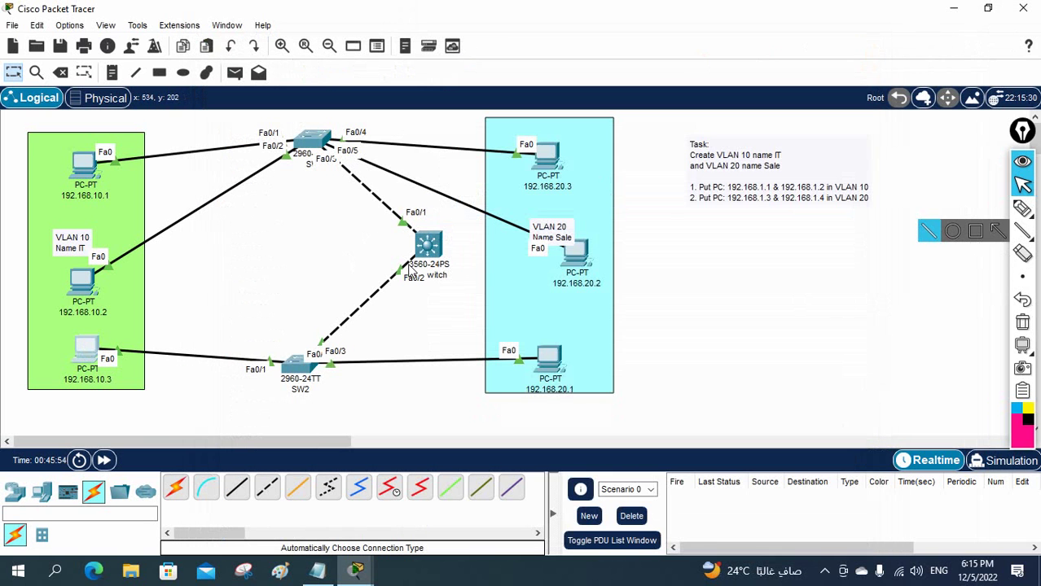
Give interface vlan 20 on the L3 Switch the IP address 192.168.20.100 255.255.255.0 and enable it with no sh
{"action": "left_click", "coordinate": [429, 246]}
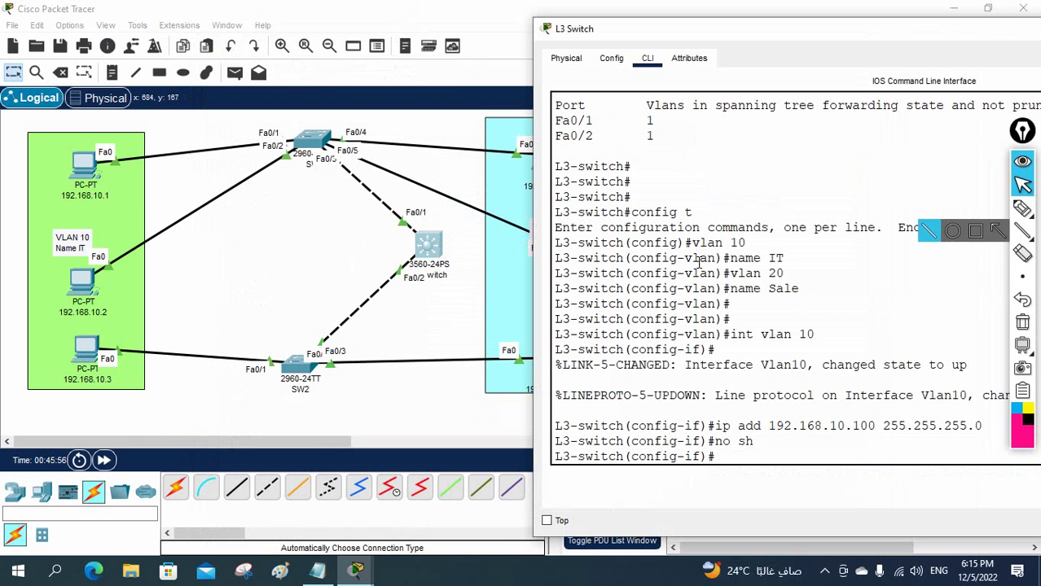
{"action": "type", "text": "int vlan 20"}
{"action": "key", "text": "Return"}
{"action": "key", "text": "Return"}
{"action": "key", "text": "Return"}
{"action": "type", "text": "ip ad"}
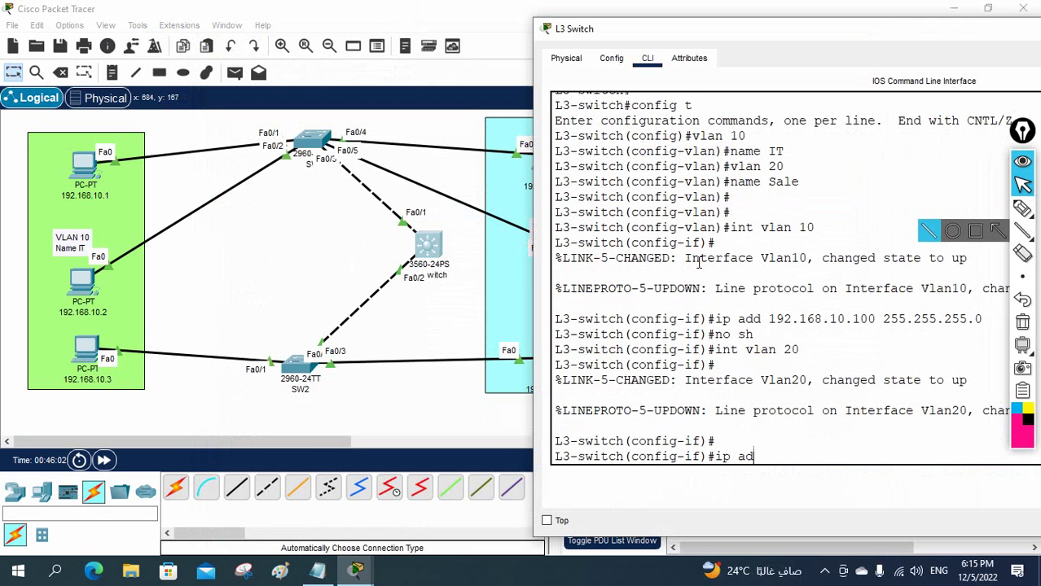
{"action": "type", "text": "d 192.168.20.100"}
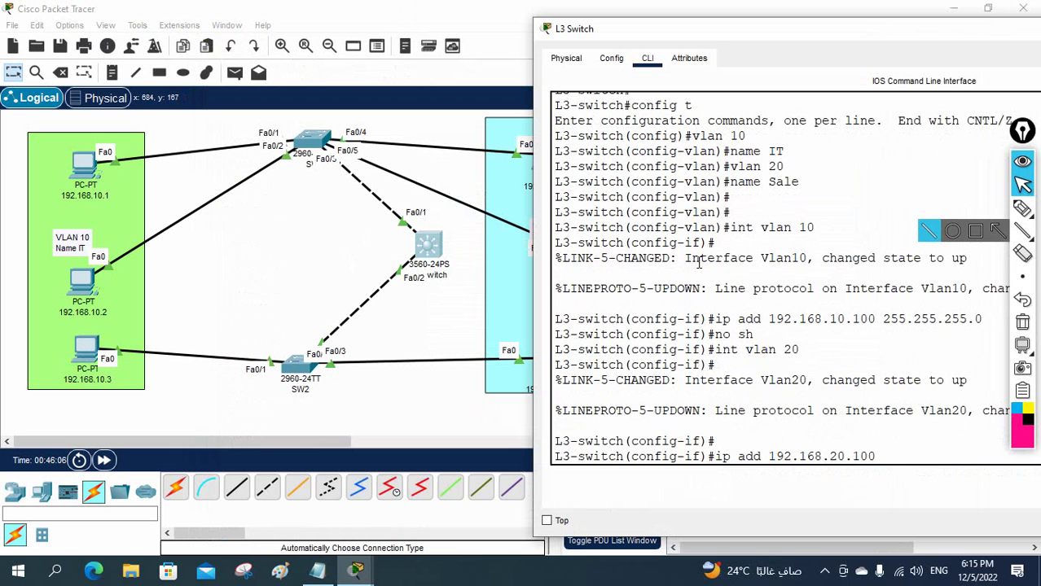
{"action": "type", "text": " 255.255.255.0"}
{"action": "key", "text": "Return"}
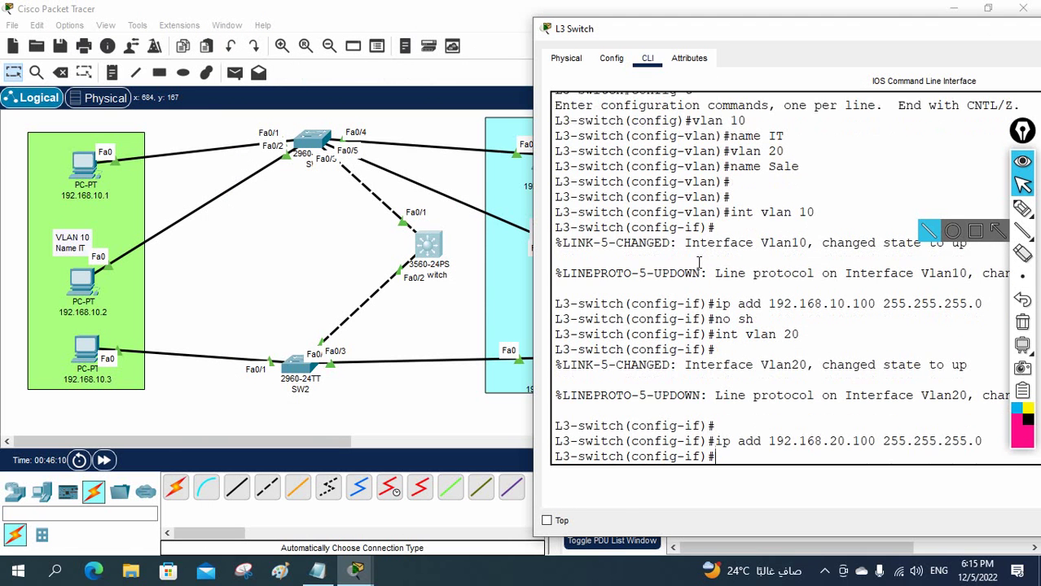
{"action": "type", "text": "no sh"}
{"action": "key", "text": "Return"}
{"action": "key", "text": "Return"}
{"action": "key", "text": "Return"}
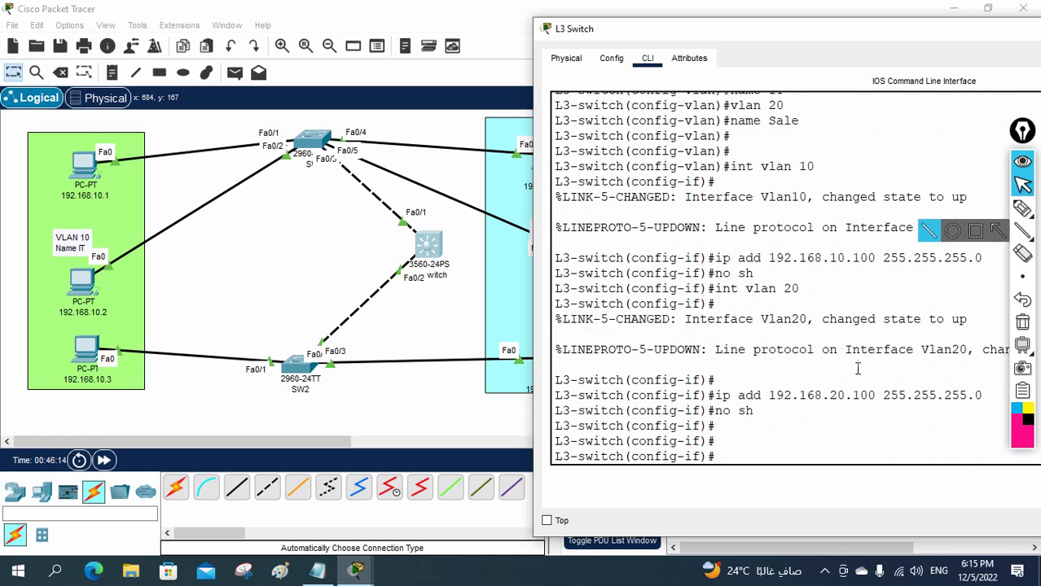
Copy the VLAN 20 interface address 192.168.20.100 and set it as the default gateway of PC 192.168.20.1
{"action": "left_click_drag", "start_coordinate": [875, 395], "coordinate": [769, 395]}
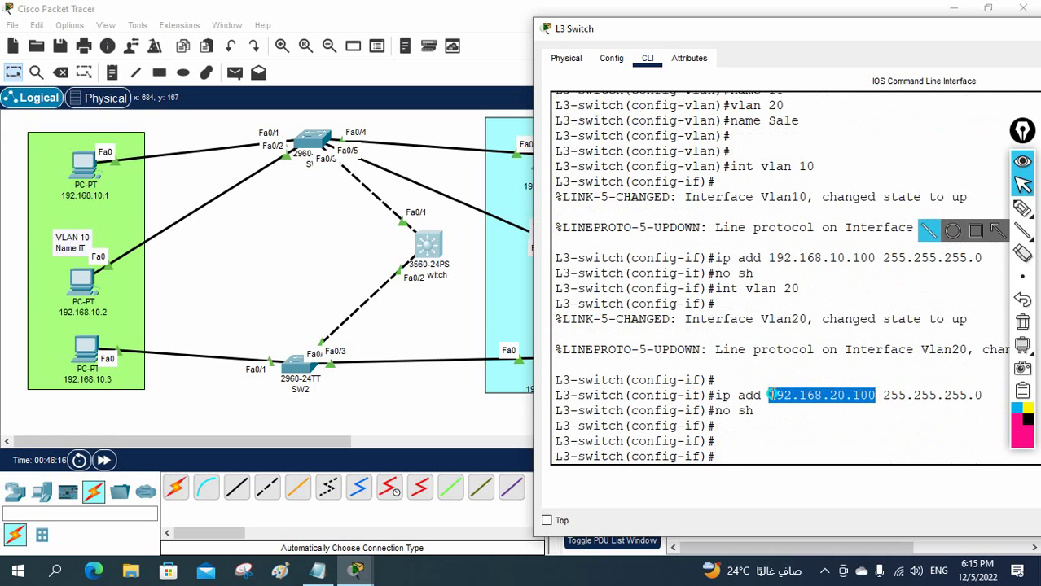
{"action": "right_click", "coordinate": [848, 395]}
{"action": "left_click", "coordinate": [870, 402]}
{"action": "left_click", "coordinate": [561, 293]}
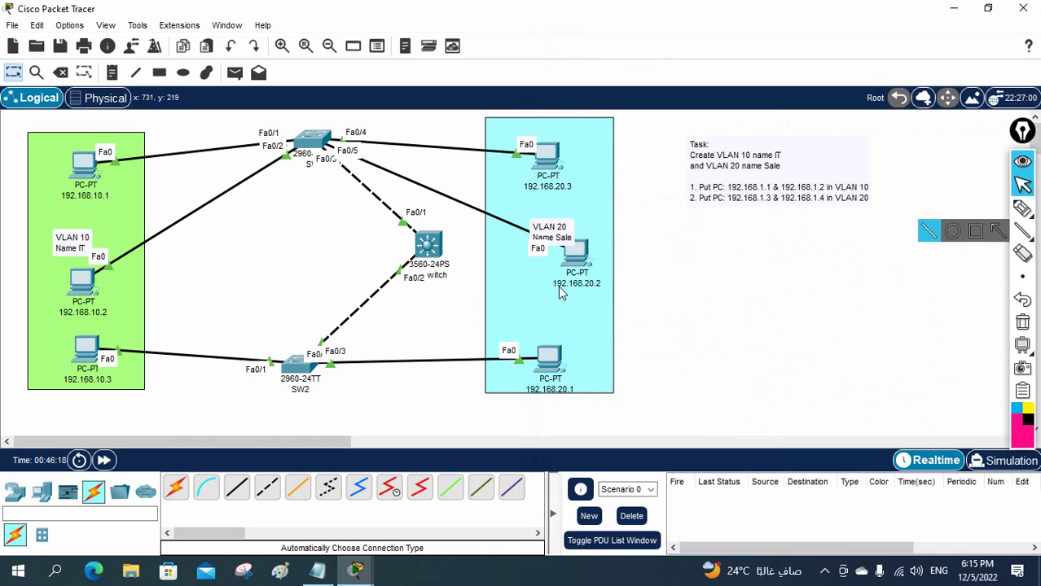
{"action": "left_click", "coordinate": [549, 358]}
{"action": "left_click", "coordinate": [318, 110]}
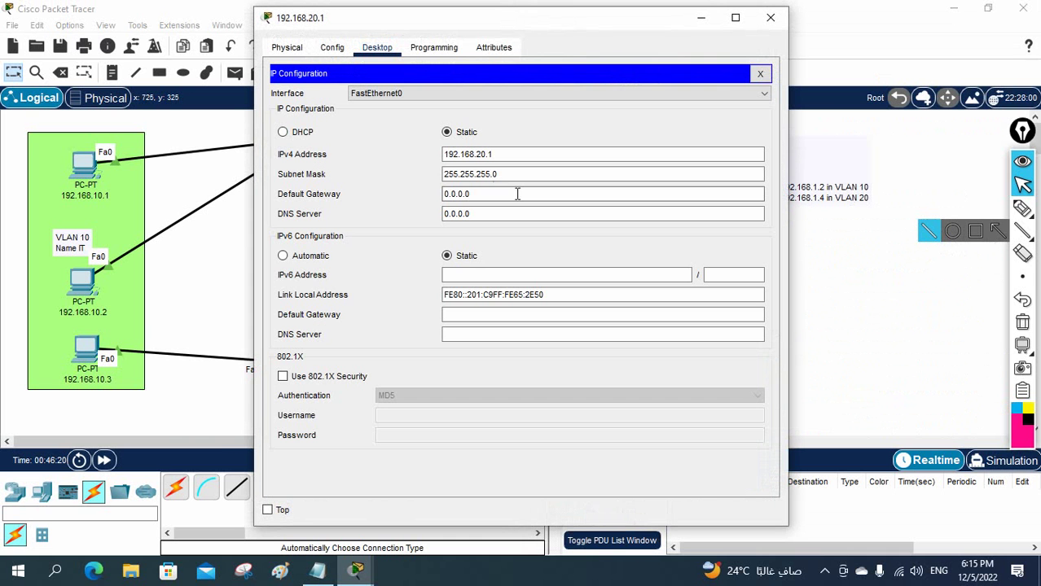
{"action": "left_click", "coordinate": [517, 193]}
{"action": "key", "text": "ctrl+a"}
{"action": "key", "text": "ctrl+v"}
{"action": "left_click", "coordinate": [769, 17]}
Set the default gateway of PC 192.168.20.2 to 192.168.20.100
{"action": "left_click", "coordinate": [575, 259]}
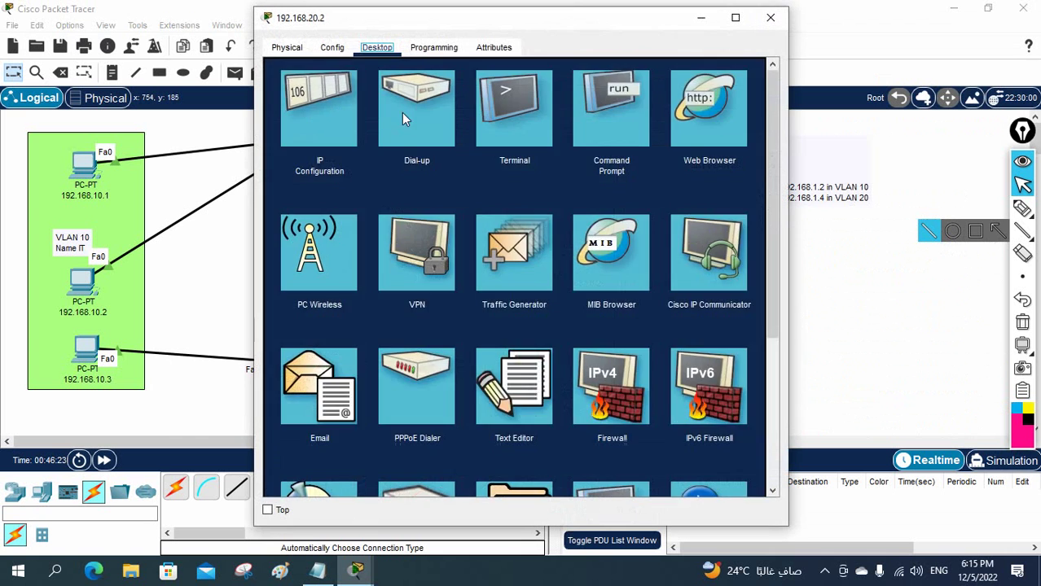
{"action": "left_click", "coordinate": [319, 110]}
{"action": "left_click", "coordinate": [515, 195]}
{"action": "key", "text": "ctrl+a"}
{"action": "key", "text": "ctrl+v"}
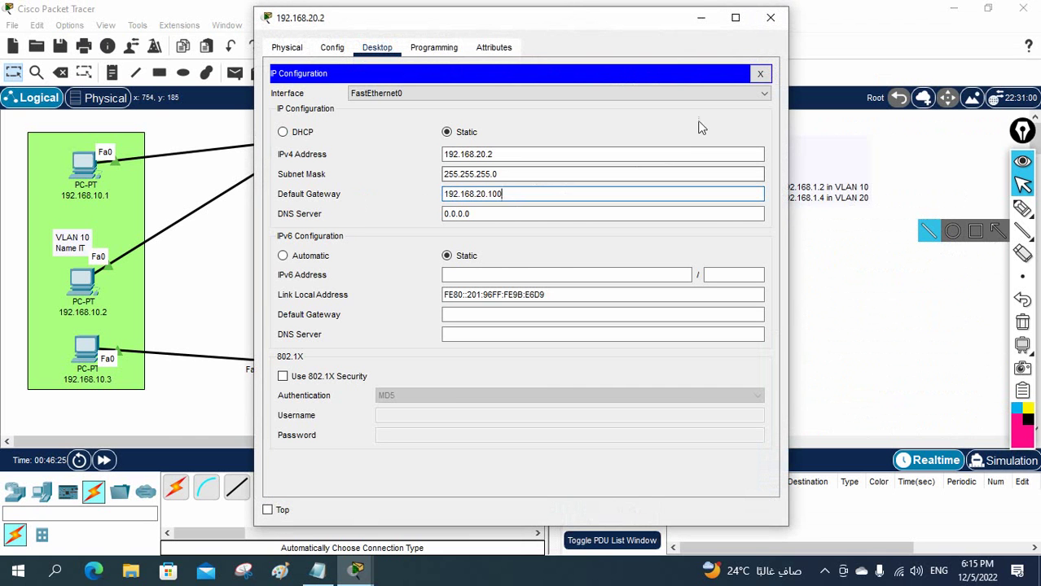
{"action": "left_click", "coordinate": [770, 18]}
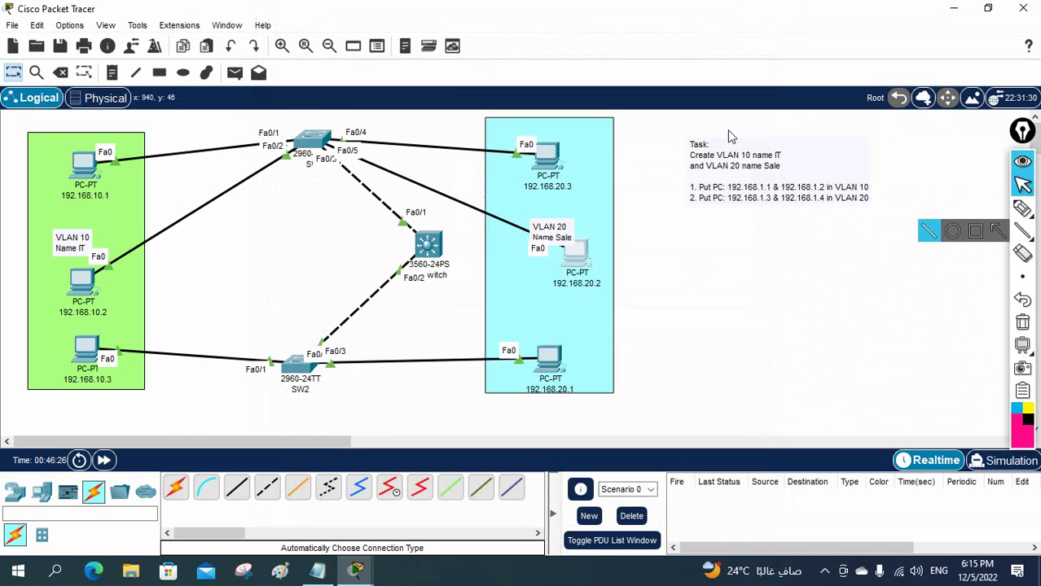
Check the default gateway settings of PCs 192.168.20.1 and 192.168.20.2
{"action": "left_click", "coordinate": [559, 351]}
{"action": "left_click", "coordinate": [325, 128]}
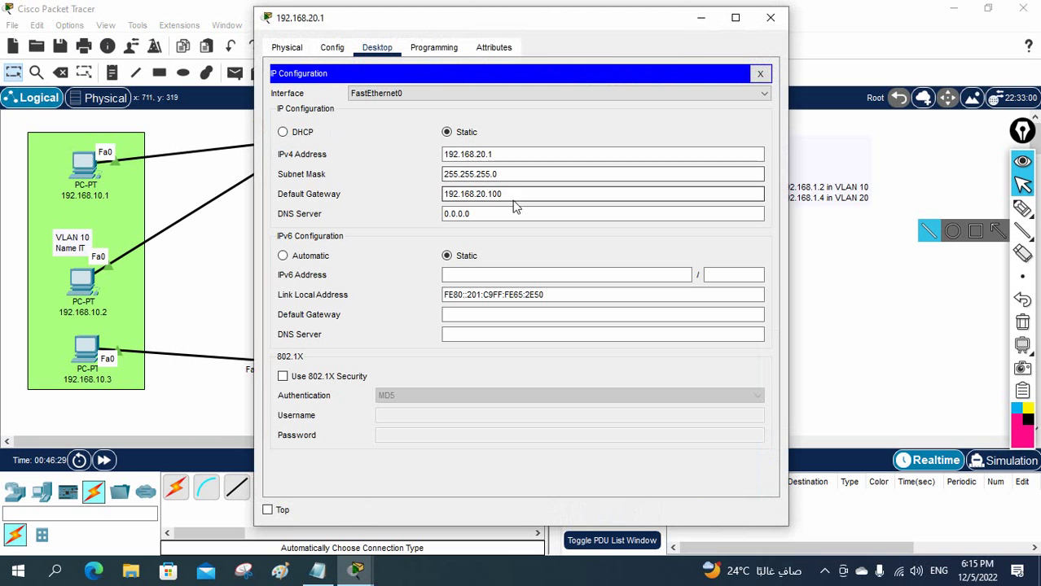
{"action": "left_click", "coordinate": [770, 17]}
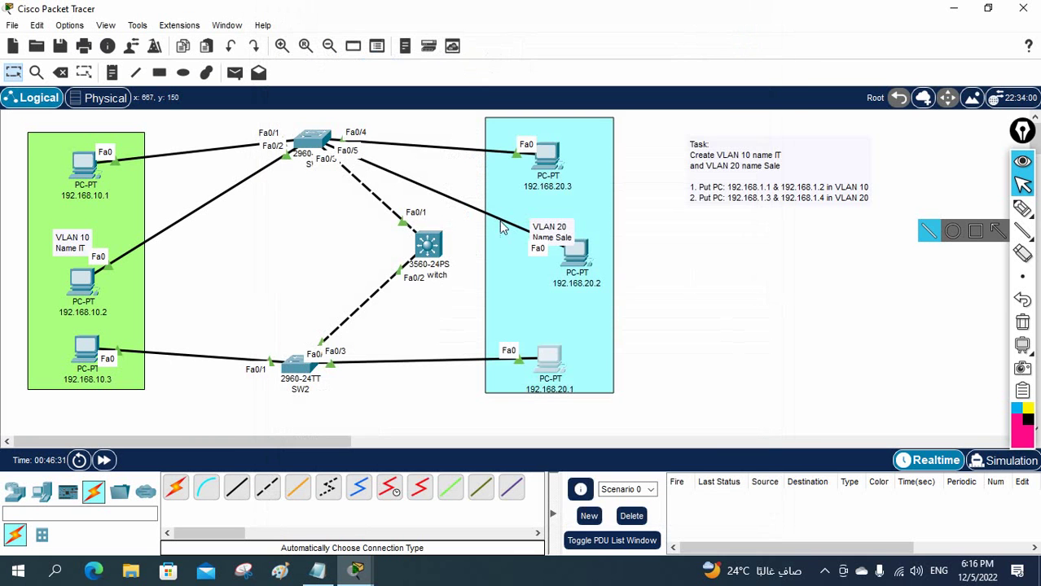
{"action": "left_click", "coordinate": [576, 252]}
{"action": "left_click", "coordinate": [301, 106]}
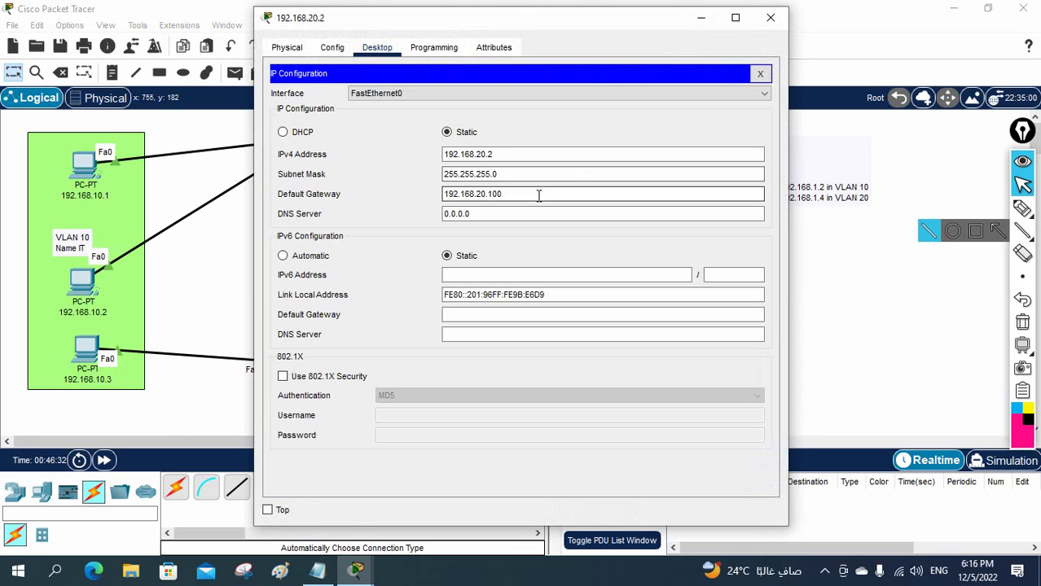
{"action": "left_click", "coordinate": [769, 17]}
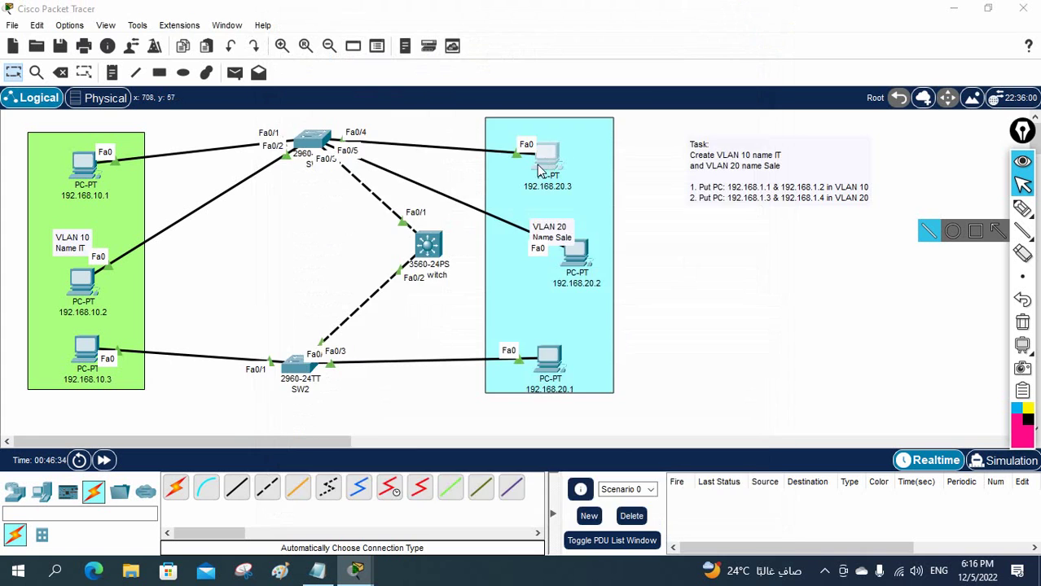
Set the default gateway of PC 192.168.20.3 to 192.168.20.100
{"action": "left_click", "coordinate": [536, 165]}
{"action": "left_click", "coordinate": [332, 96]}
{"action": "key", "text": "ctrl+a"}
{"action": "type", "text": "192.168.20.10"}
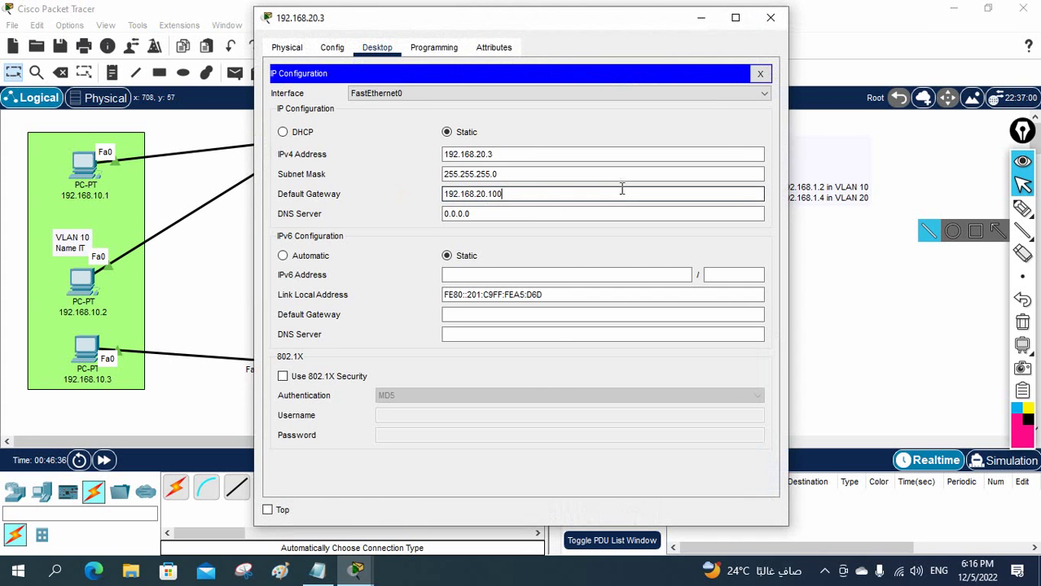
{"action": "left_click", "coordinate": [771, 17]}
Exit interface configuration on the L3 Switch, enable routing with ip routing, and close the switch window
{"action": "left_click", "coordinate": [429, 244]}
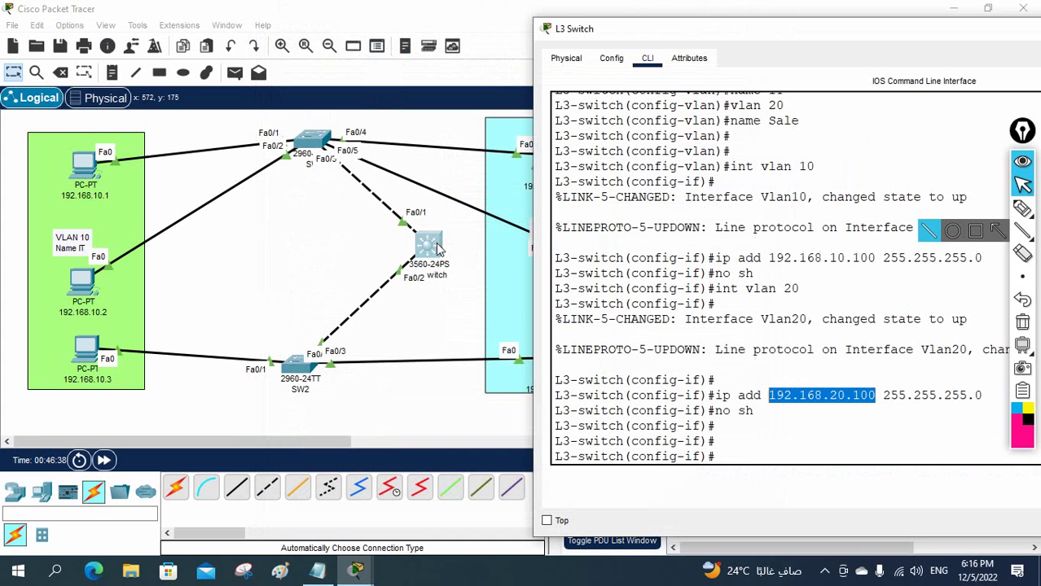
{"action": "left_click_drag", "start_coordinate": [688, 34], "coordinate": [566, 34]}
{"action": "left_click", "coordinate": [674, 191]}
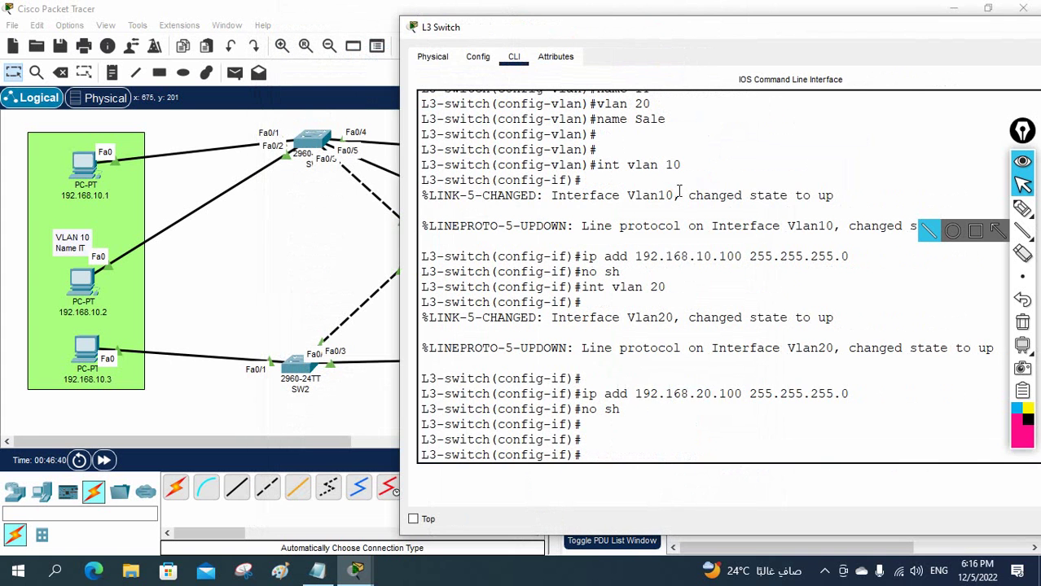
{"action": "type", "text": "exit"}
{"action": "key", "text": "Return"}
{"action": "type", "text": "ip route"}
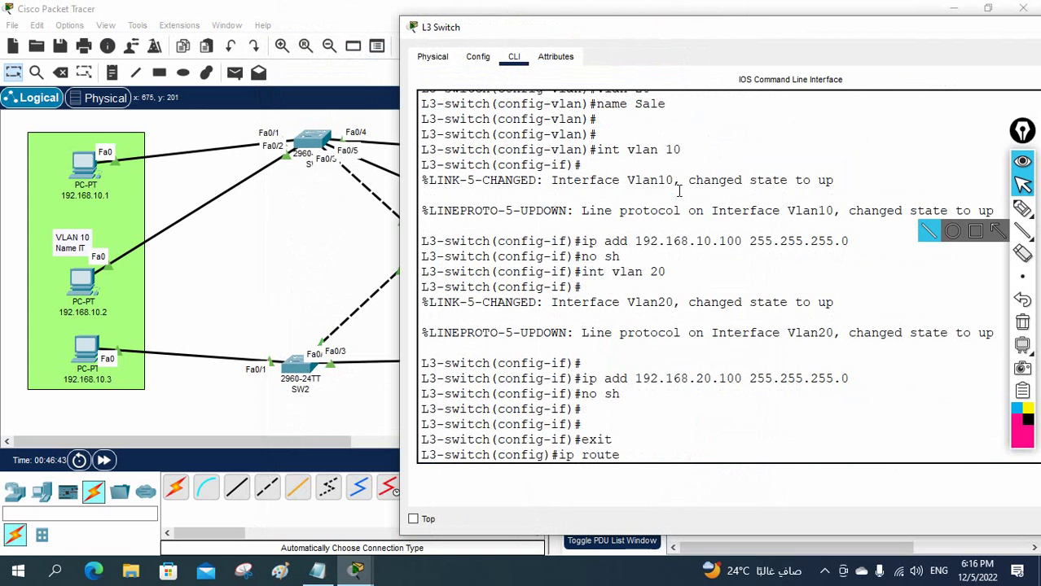
{"action": "key", "text": "Tab"}
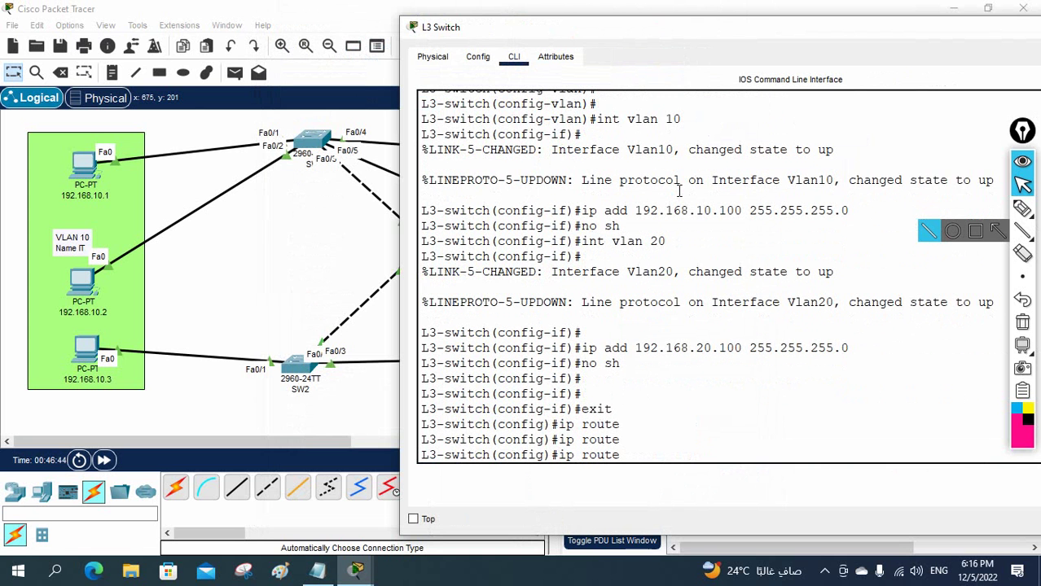
{"action": "key", "text": "BackSpace"}
{"action": "key", "text": "Tab"}
{"action": "type", "text": "ing"}
{"action": "key", "text": "Return"}
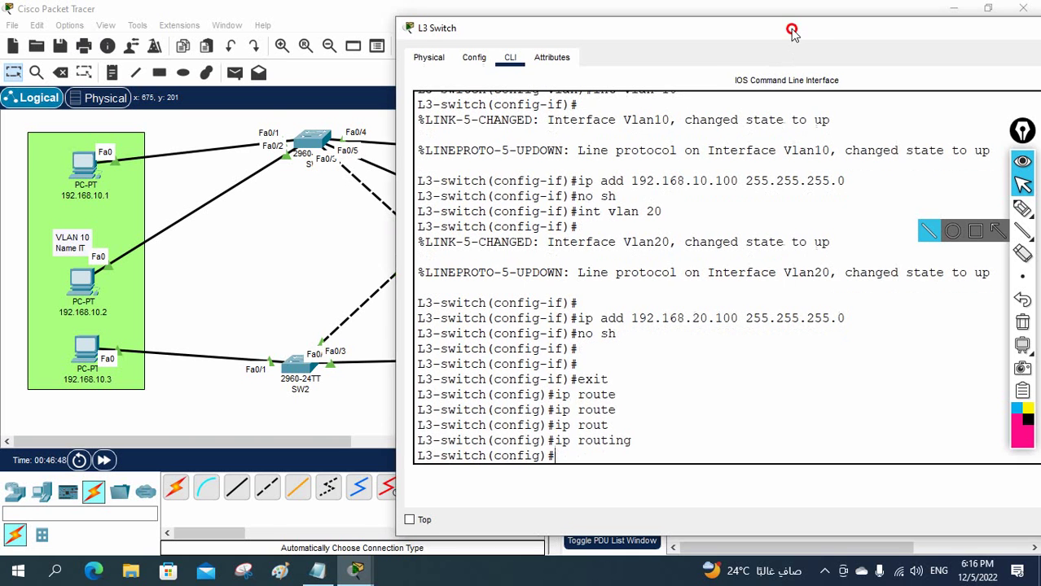
{"action": "left_click_drag", "start_coordinate": [793, 28], "coordinate": [698, 48]}
{"action": "left_click", "coordinate": [999, 47]}
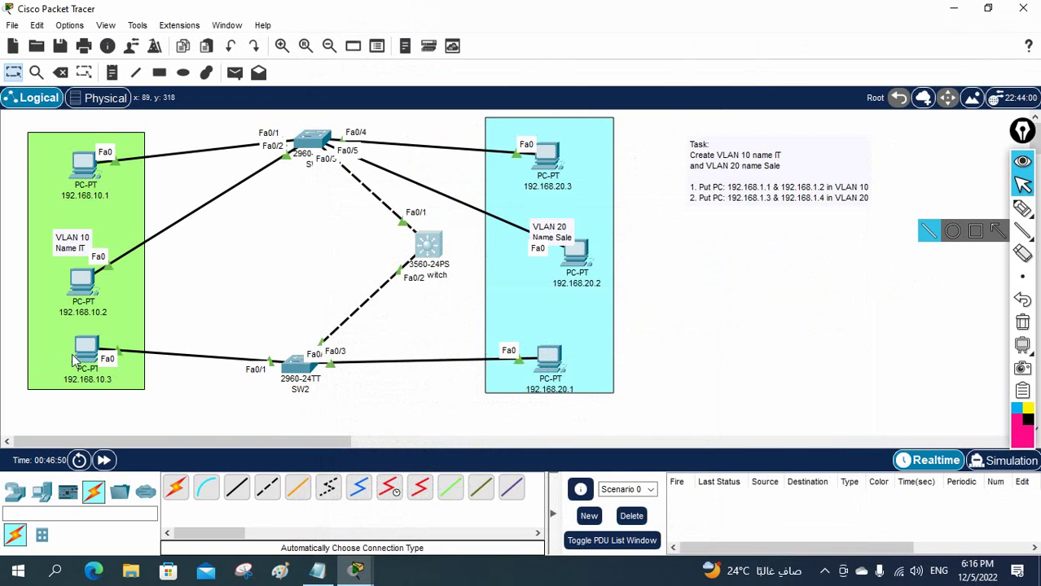
Ping 192.168.20.2 from the command prompt of PC 192.168.10.3 to test inter-VLAN communication
{"action": "left_click", "coordinate": [83, 358]}
{"action": "left_click", "coordinate": [613, 127]}
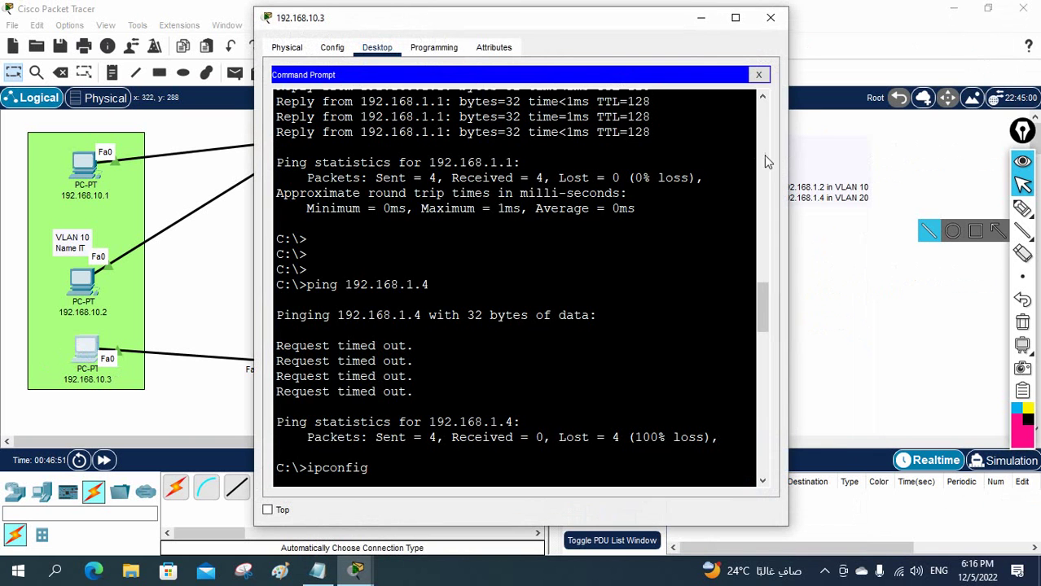
{"action": "left_click_drag", "start_coordinate": [788, 148], "coordinate": [985, 148]}
{"action": "scroll", "coordinate": [818, 204], "scroll_direction": "down", "scroll_amount": 18}
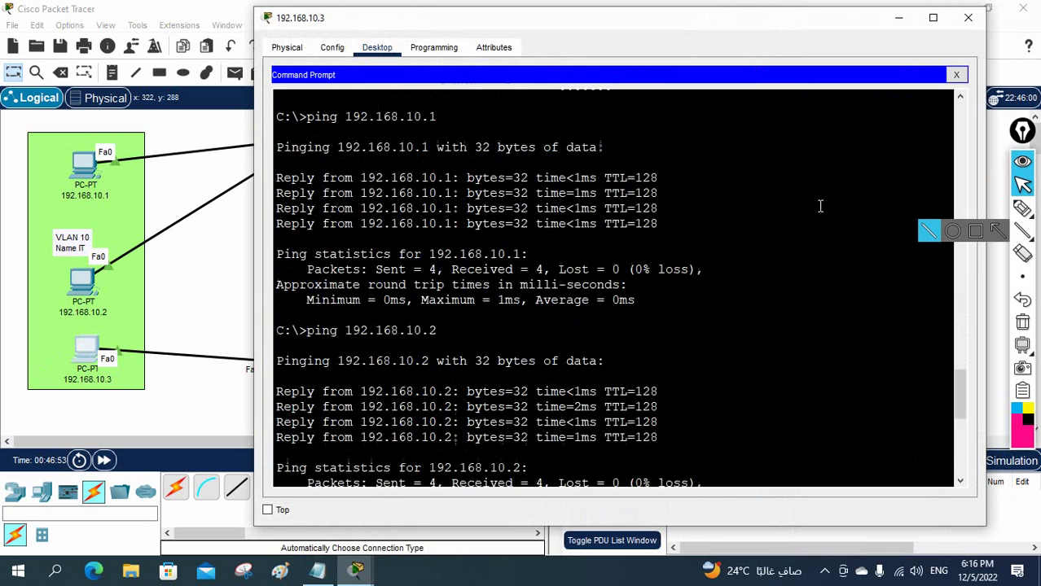
{"action": "key", "text": "Up"}
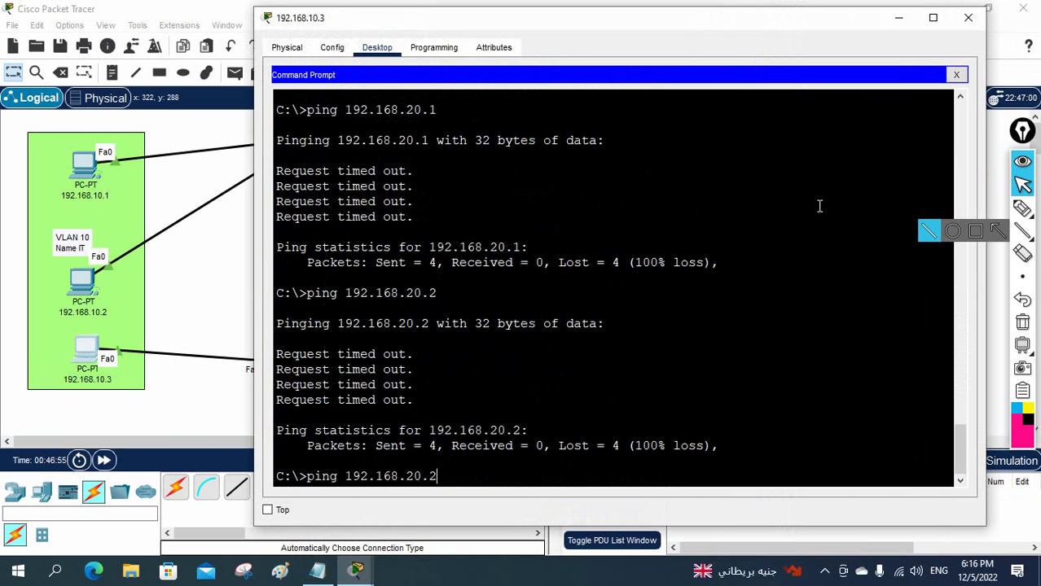
{"action": "key", "text": "Return"}
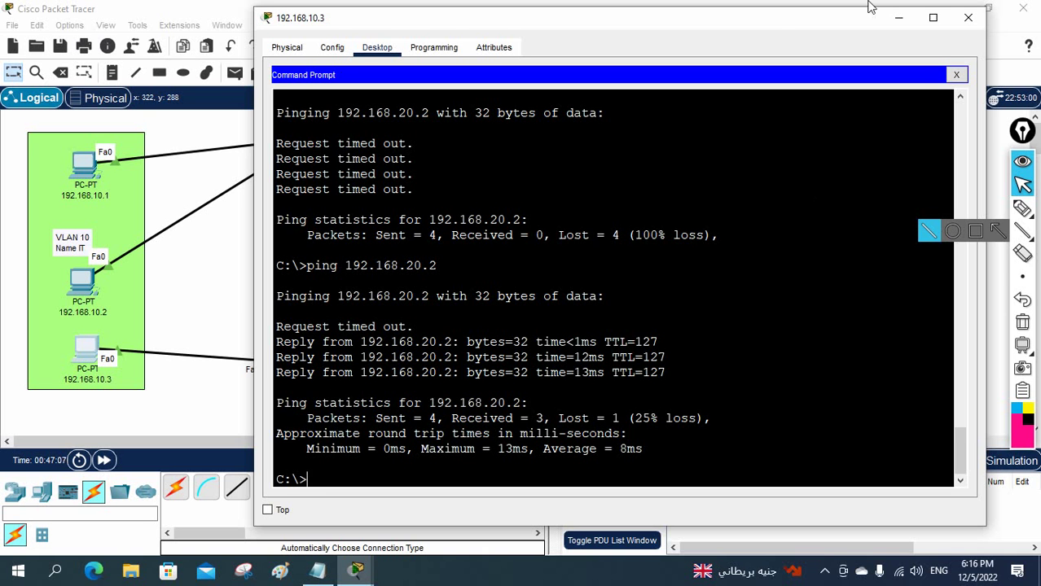
Repeat the ping to 192.168.20.2 from PC 192.168.10.3
{"action": "left_click_drag", "start_coordinate": [777, 20], "coordinate": [783, 54]}
{"action": "scroll", "coordinate": [841, 212], "scroll_direction": "down", "scroll_amount": 1}
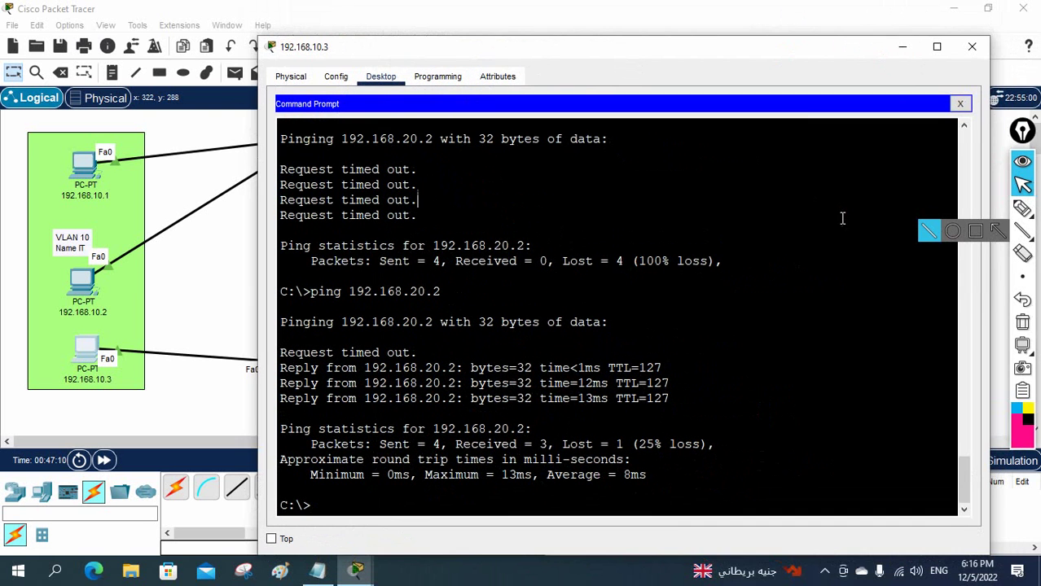
{"action": "type", "text": "ping 192.168.20."}
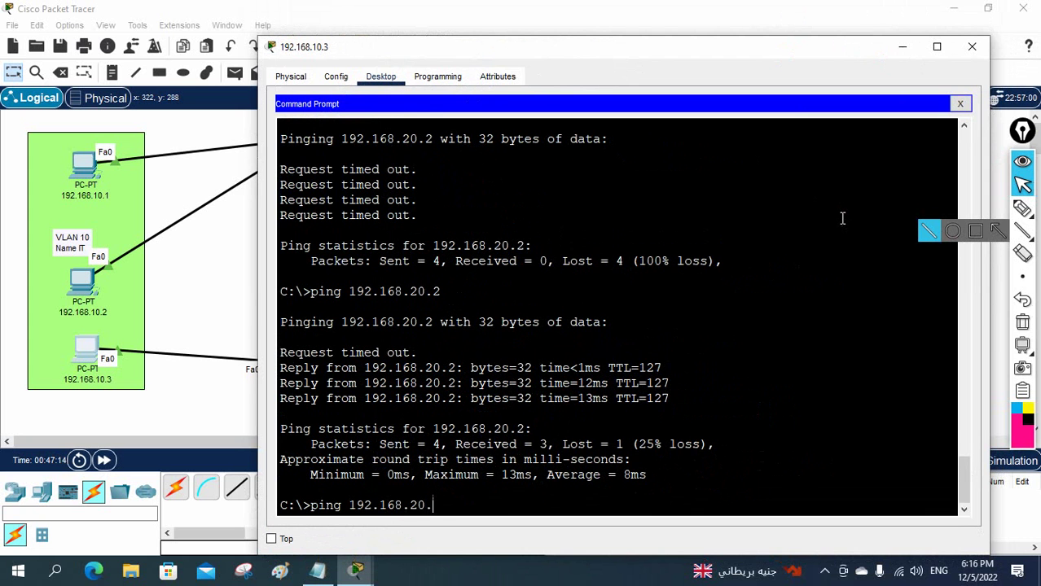
{"action": "type", "text": "2"}
{"action": "key", "text": "Return"}
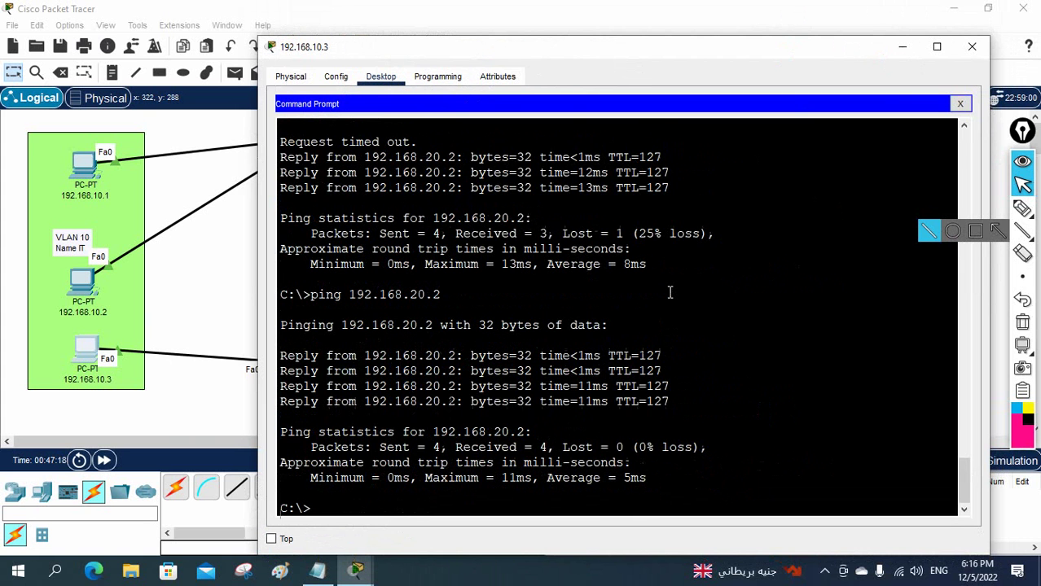
Ping 192.168.20.1 from PC 192.168.10.3 and move the window aside to uncover the topology
{"action": "key", "text": "Up"}
{"action": "key", "text": "BackSpace"}
{"action": "type", "text": "192.168.20."}
{"action": "key", "text": "Return"}
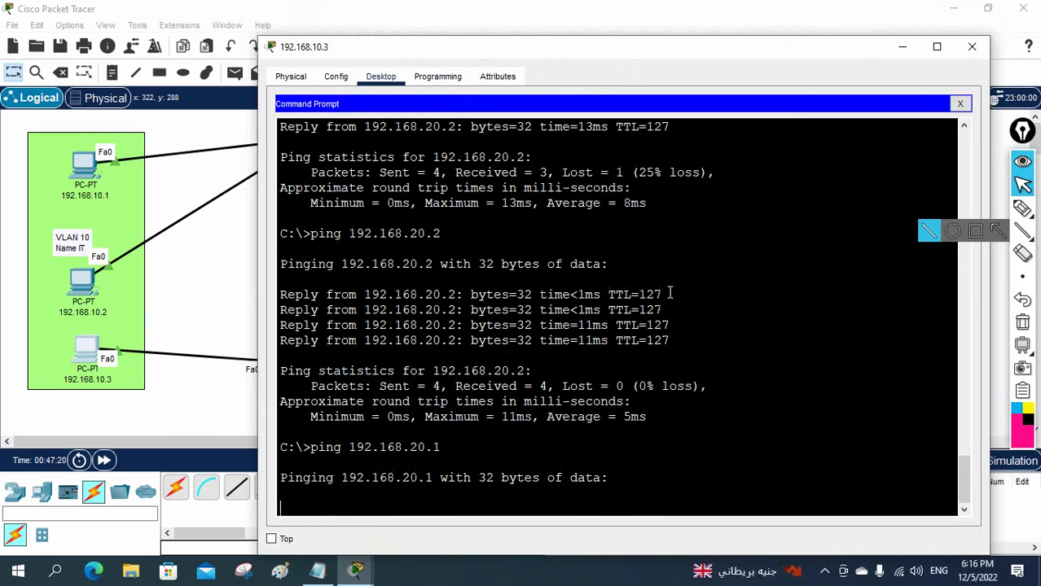
{"action": "left_click_drag", "start_coordinate": [462, 55], "coordinate": [788, 82]}
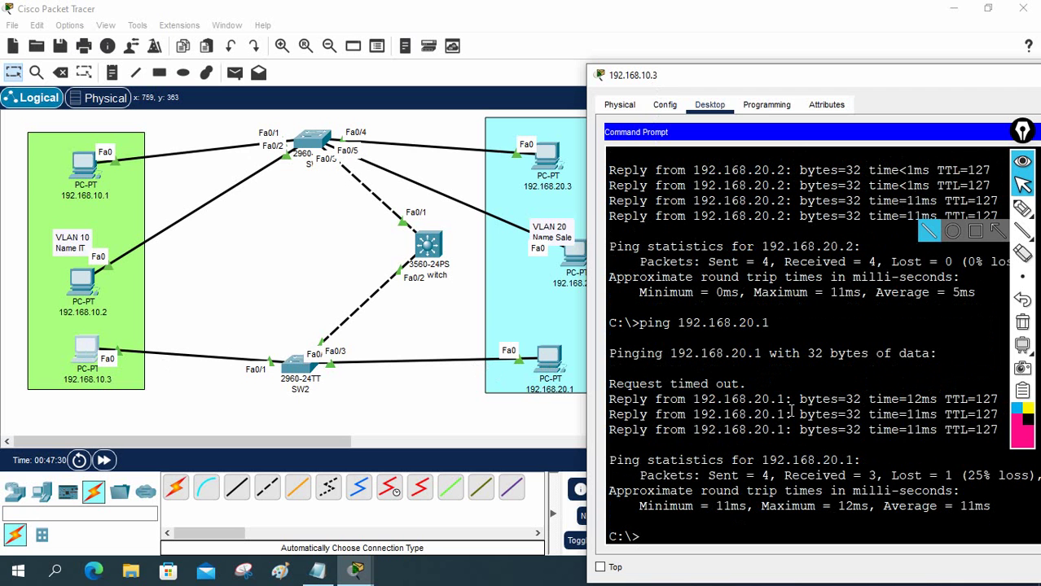
Ping 192.168.20.3 from the command prompt of PC 192.168.10.3
{"action": "left_click_drag", "start_coordinate": [837, 441], "coordinate": [692, 383]}
{"action": "left_click", "coordinate": [766, 411]}
{"action": "key", "text": "Up"}
{"action": "key", "text": "BackSpace"}
{"action": "type", "text": "3"}
{"action": "key", "text": "Return"}
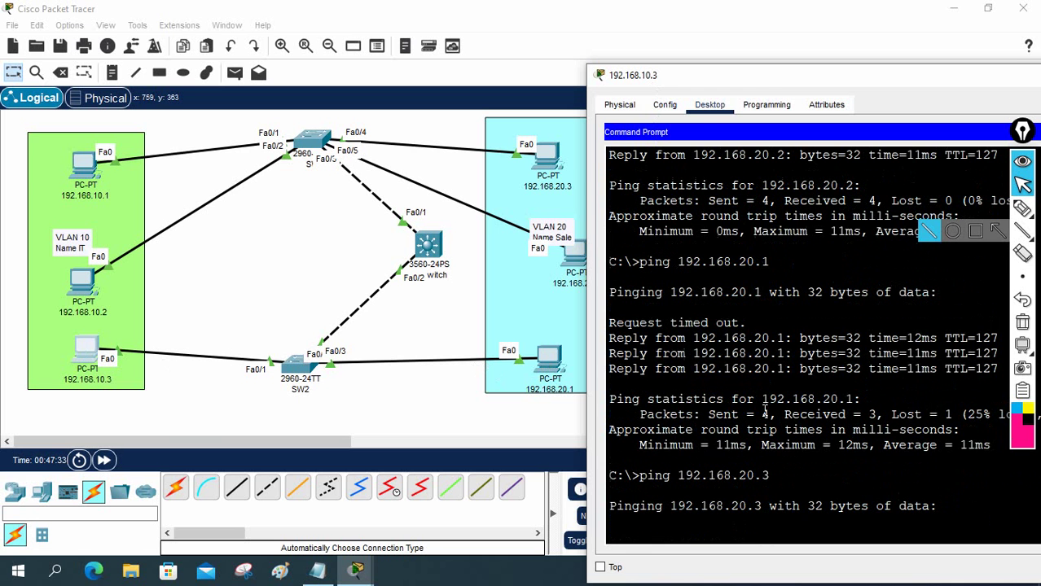
{"action": "left_click_drag", "start_coordinate": [776, 84], "coordinate": [712, 43]}
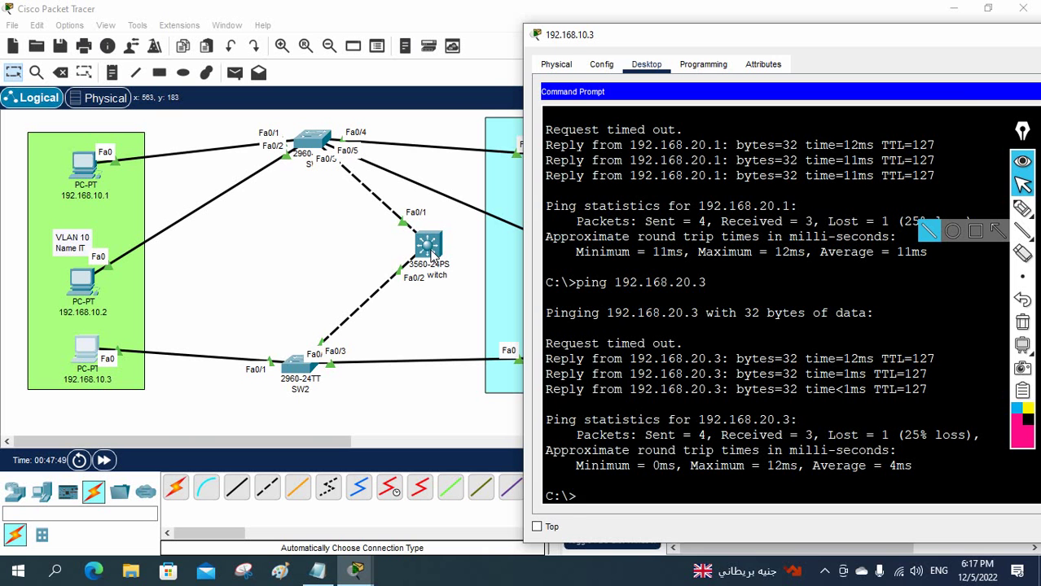
Open the 3560 layer 3 switch's command line and review the VLAN creation and IP routing commands
{"action": "left_click", "coordinate": [430, 249]}
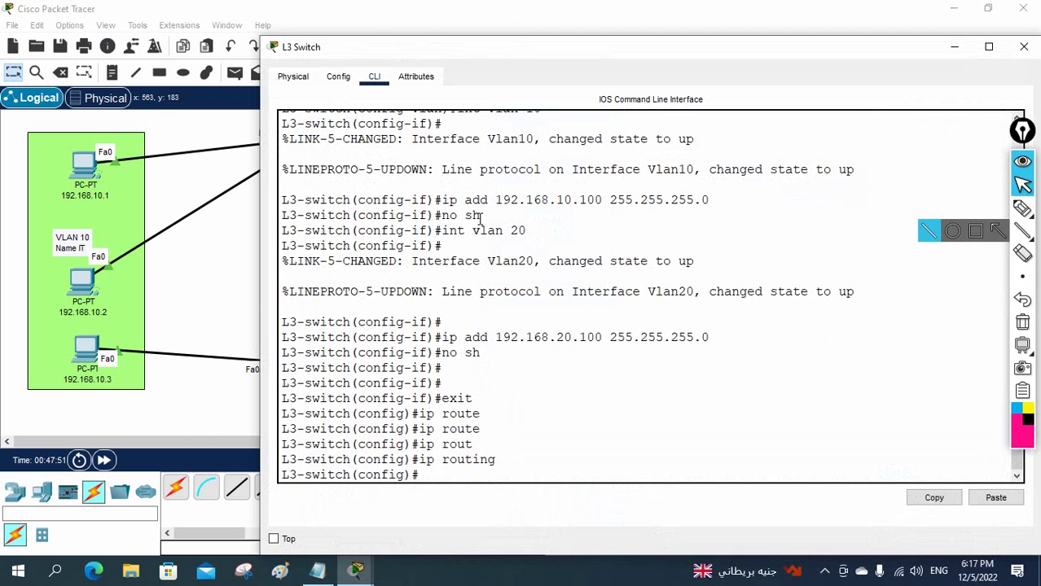
{"action": "scroll", "coordinate": [477, 219], "scroll_direction": "up", "scroll_amount": 4}
{"action": "scroll", "coordinate": [478, 218], "scroll_direction": "up", "scroll_amount": 2}
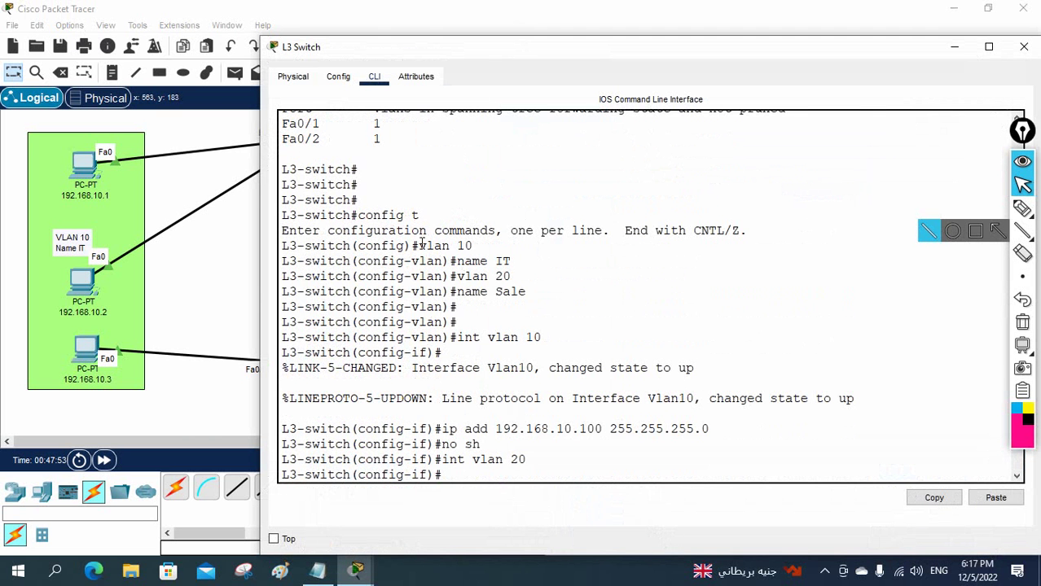
{"action": "left_click_drag", "start_coordinate": [419, 245], "coordinate": [564, 340]}
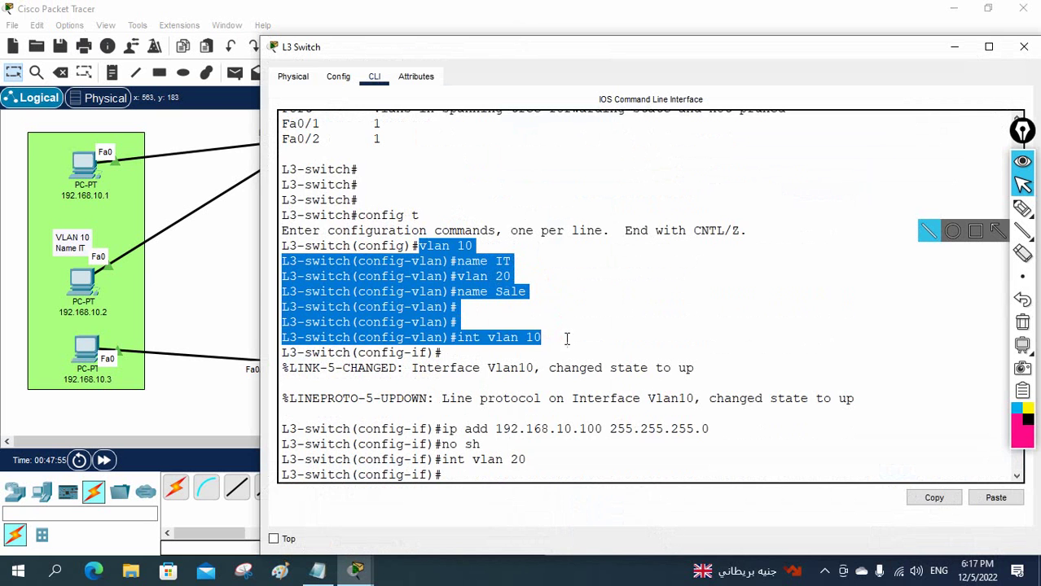
{"action": "scroll", "coordinate": [565, 336], "scroll_direction": "down", "scroll_amount": 4}
{"action": "scroll", "coordinate": [566, 336], "scroll_direction": "down", "scroll_amount": 1}
{"action": "left_click_drag", "start_coordinate": [496, 457], "coordinate": [418, 457]}
Review the commands that assign IP addresses to the VLAN 10 and VLAN 20 interfaces on the layer 3 switch
{"action": "scroll", "coordinate": [565, 423], "scroll_direction": "up", "scroll_amount": 4}
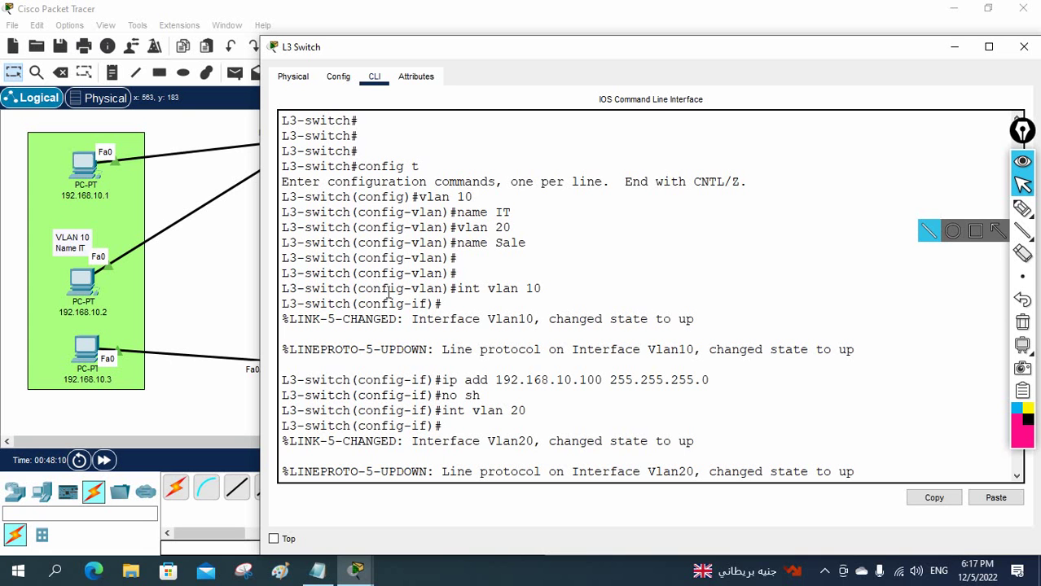
{"action": "type", "text": "ip add 192.168.20.100 255.255.255.0 no sh"}
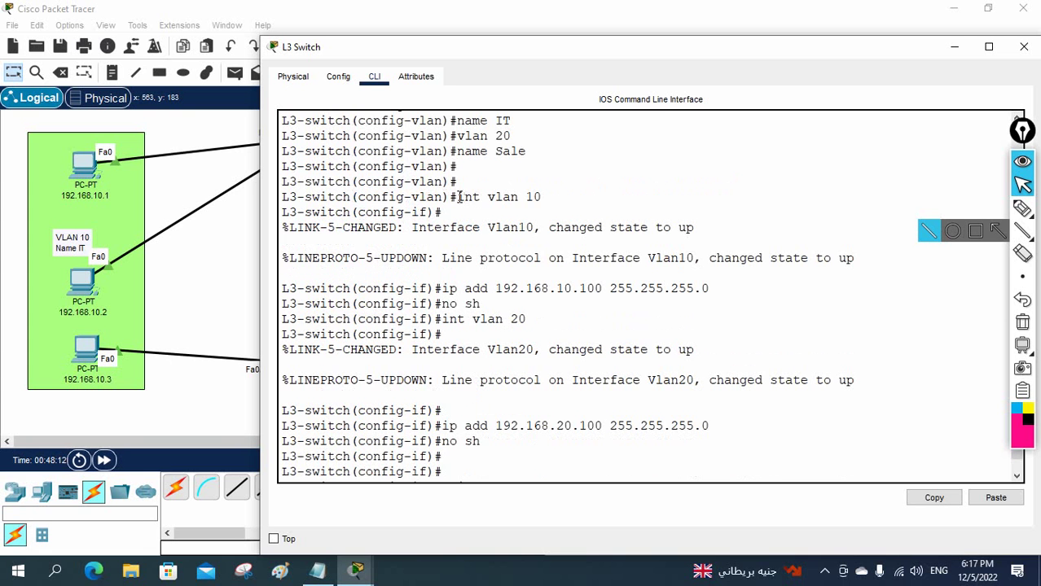
{"action": "left_click_drag", "start_coordinate": [458, 197], "coordinate": [540, 197]}
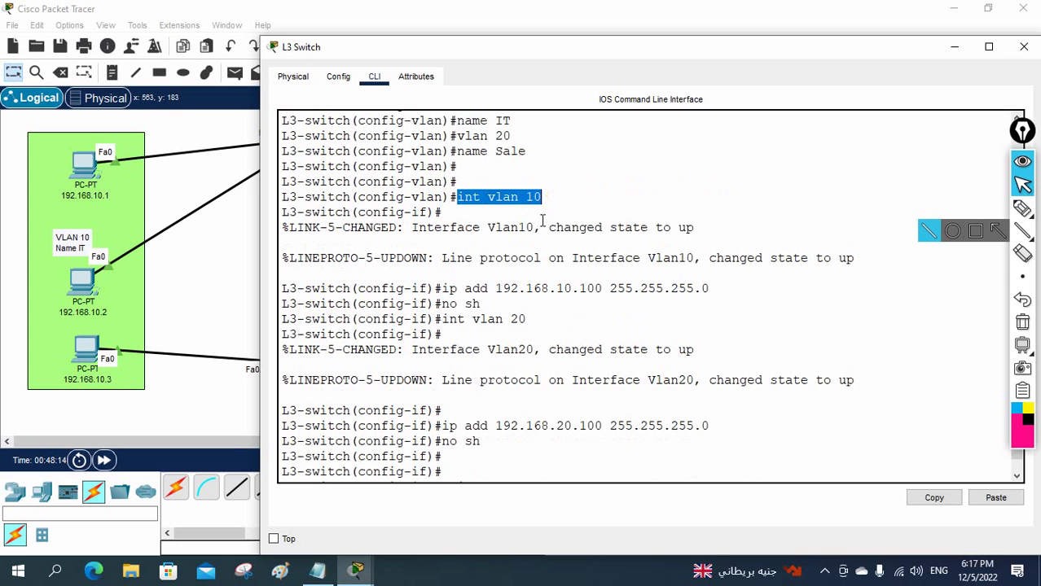
{"action": "left_click_drag", "start_coordinate": [441, 288], "coordinate": [703, 302]}
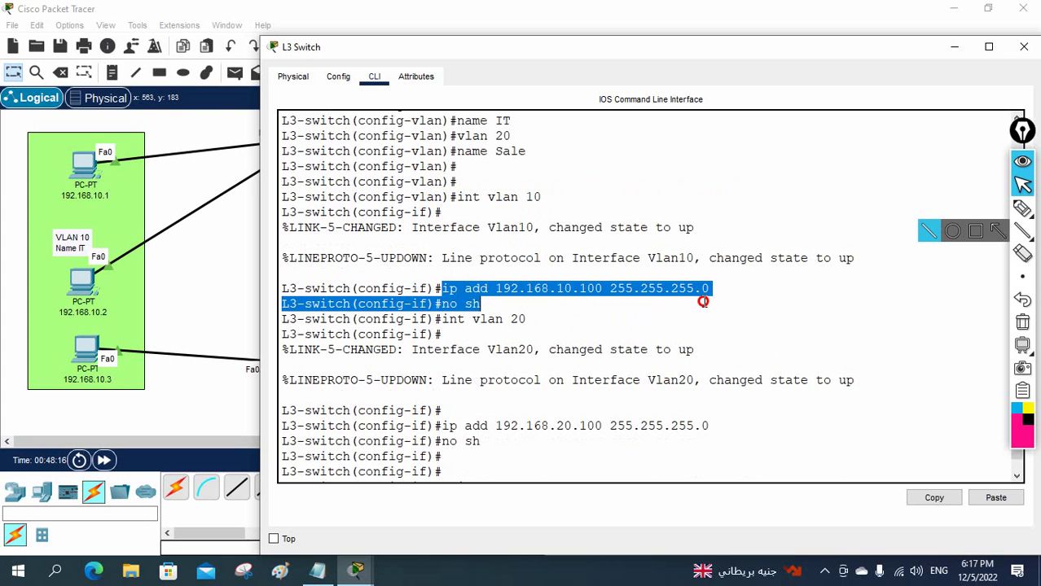
{"action": "left_click_drag", "start_coordinate": [440, 320], "coordinate": [552, 323]}
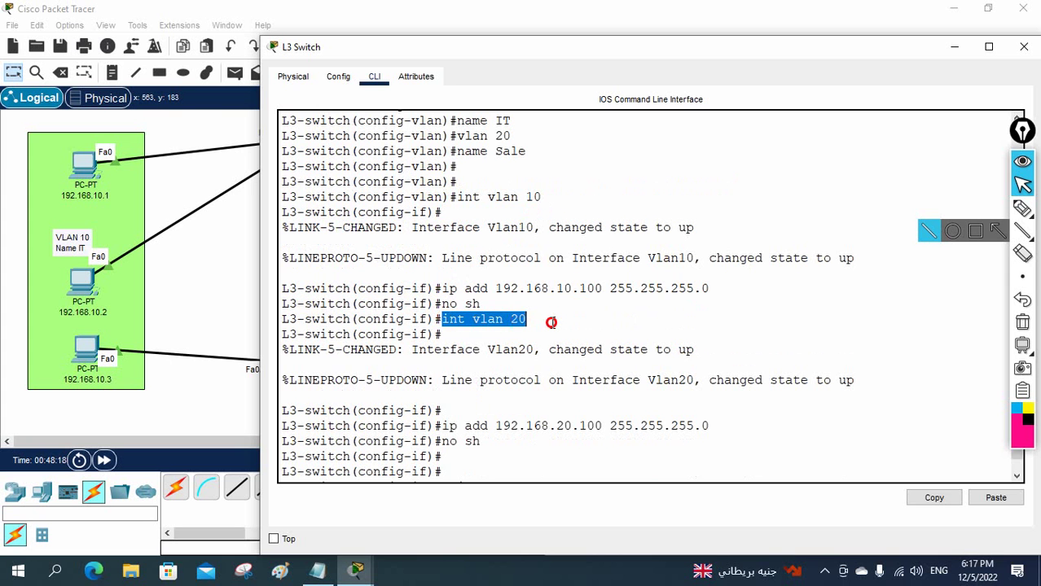
{"action": "left_click_drag", "start_coordinate": [441, 426], "coordinate": [603, 427]}
{"action": "left_click_drag", "start_coordinate": [526, 319], "coordinate": [468, 306]}
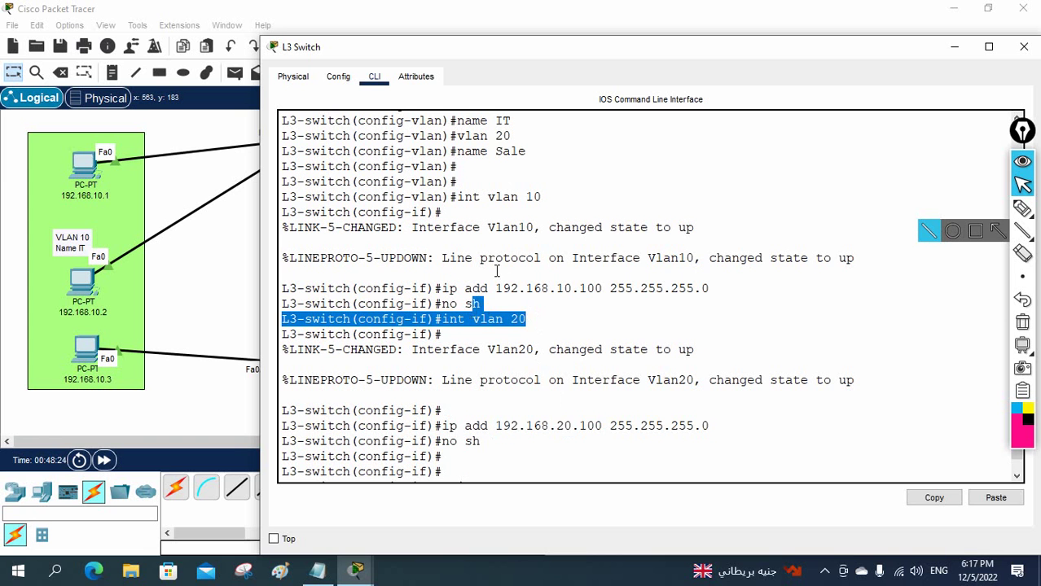
Recheck the VLAN 10 interface's network address against its PCs and close the layer 3 switch window
{"action": "scroll", "coordinate": [513, 261], "scroll_direction": "up", "scroll_amount": 2}
{"action": "left_click_drag", "start_coordinate": [572, 380], "coordinate": [494, 380]}
{"action": "left_click_drag", "start_coordinate": [561, 288], "coordinate": [487, 289]}
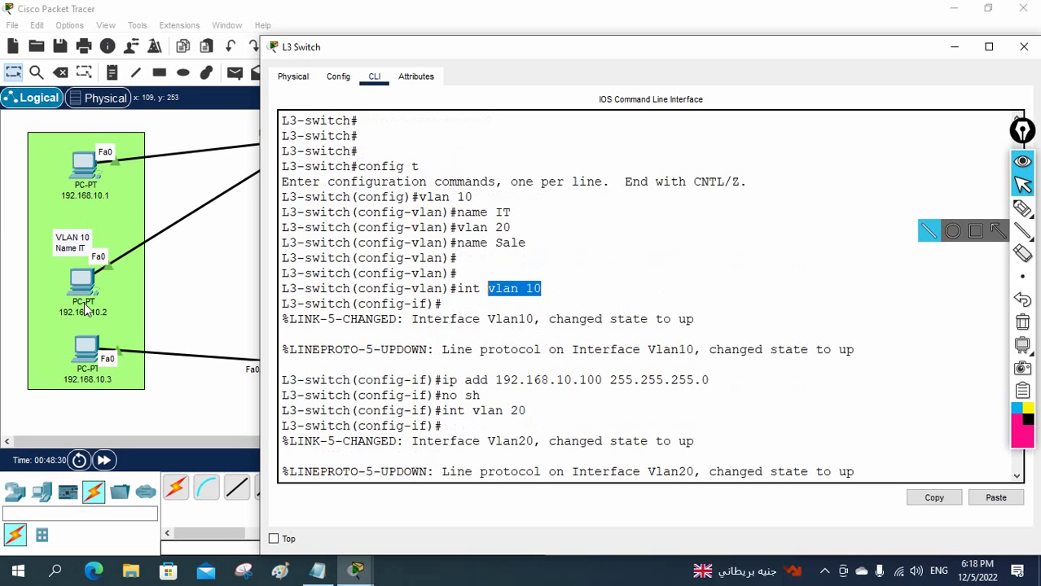
{"action": "type", "text": "ip add 192.168.20.100 255.255.255.0 no sh   exit ip route ip route ip rout ip routing"}
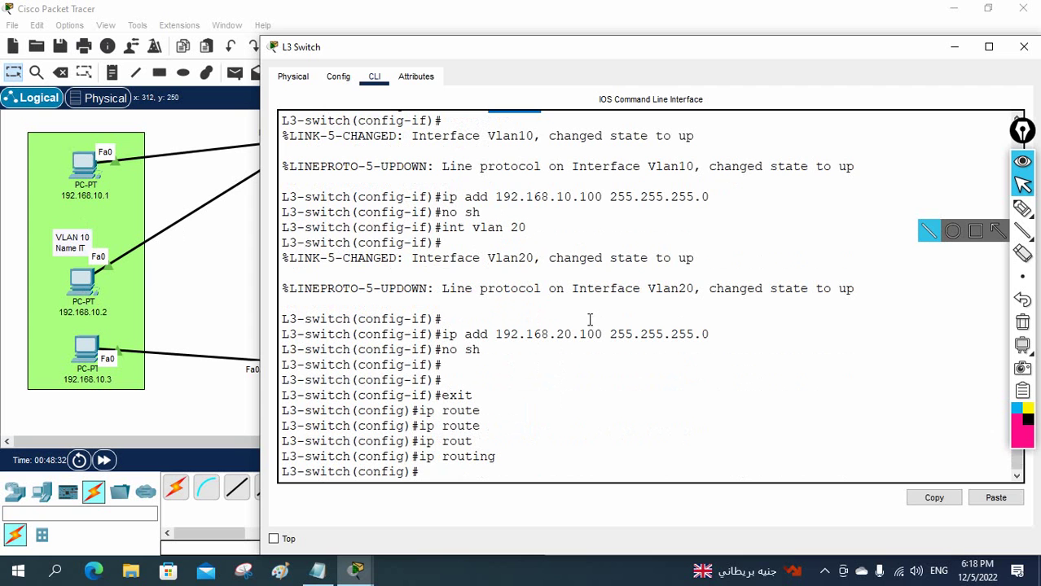
{"action": "left_click", "coordinate": [1024, 47]}
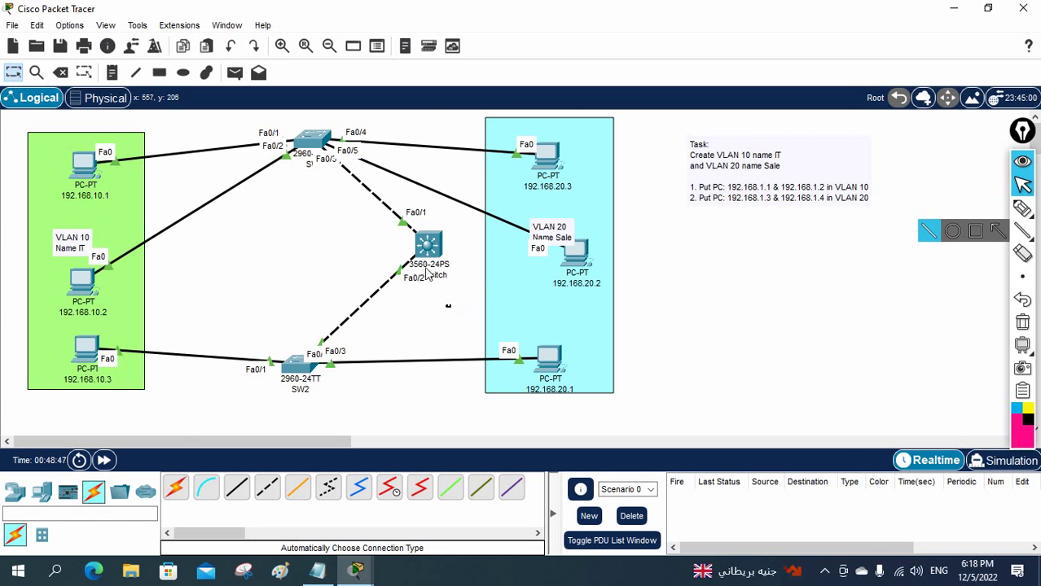
{"action": "mouse_move", "coordinate": [428, 258]}
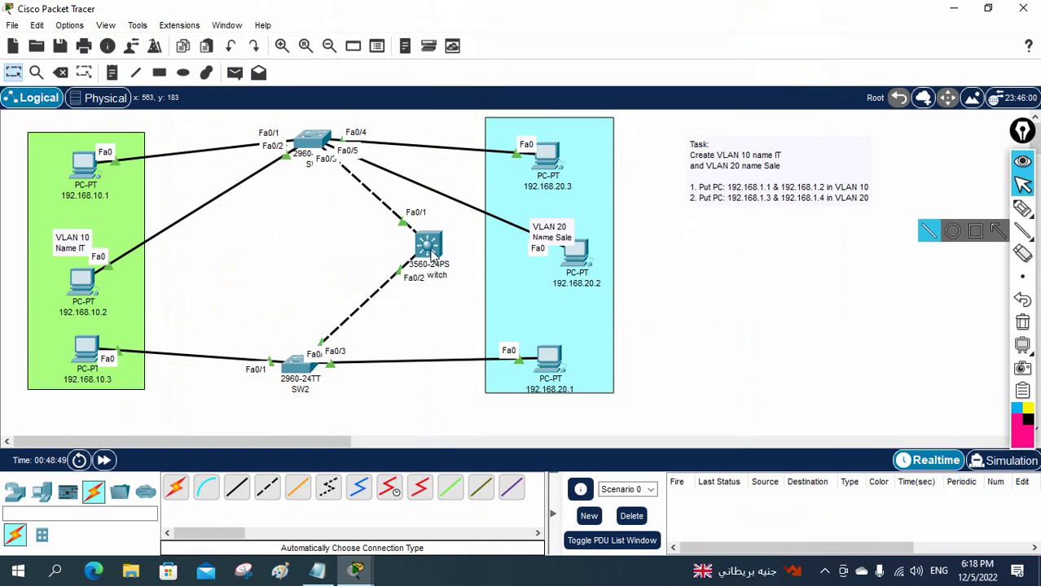